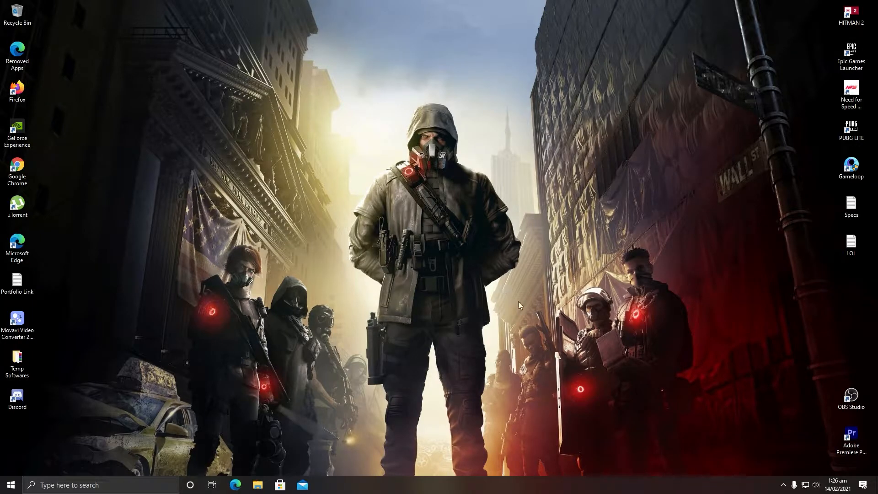
Open Google Chrome, search the web for "obs studio" and open the obsproject.com site
click(851, 397)
double_click(26, 176)
click(166, 27)
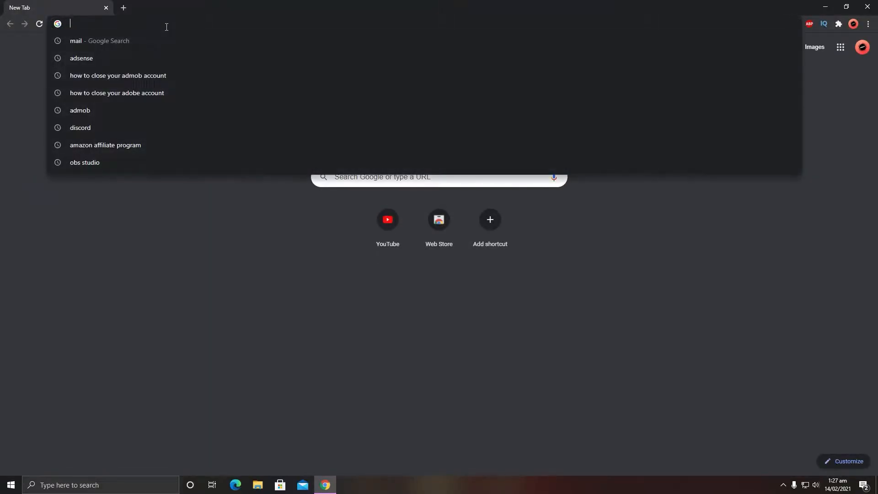
text(obs studio)
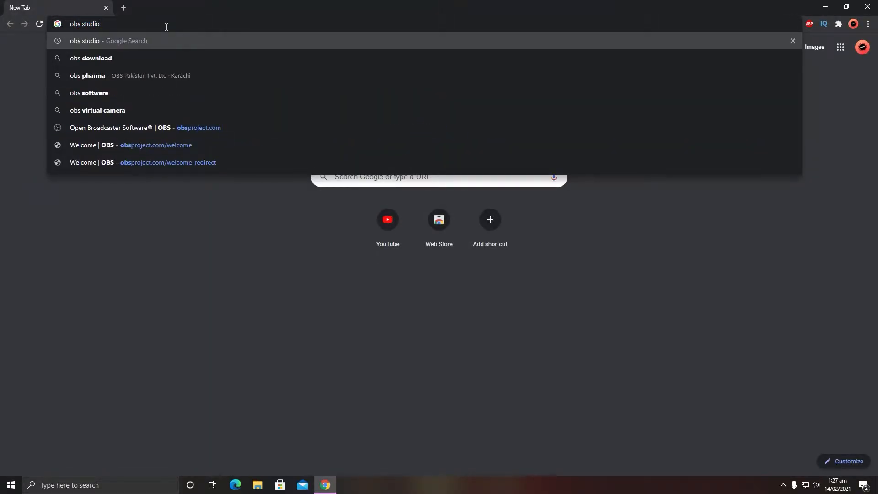
key(Return)
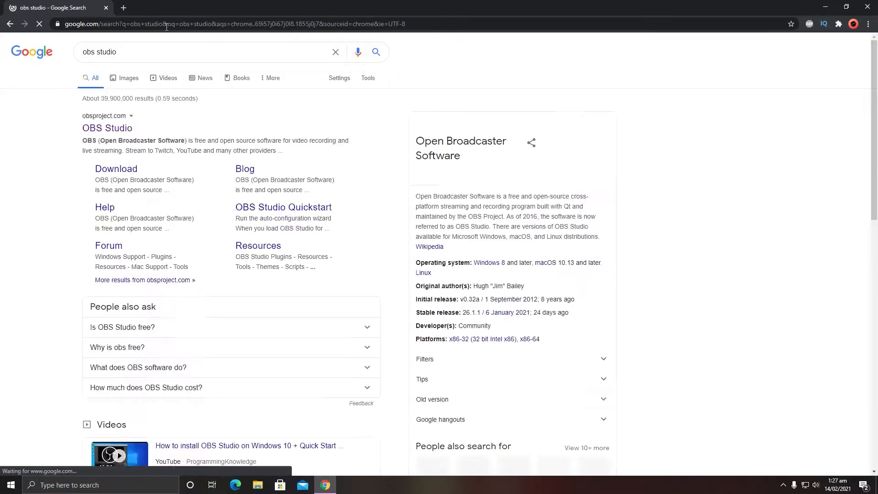
click(124, 122)
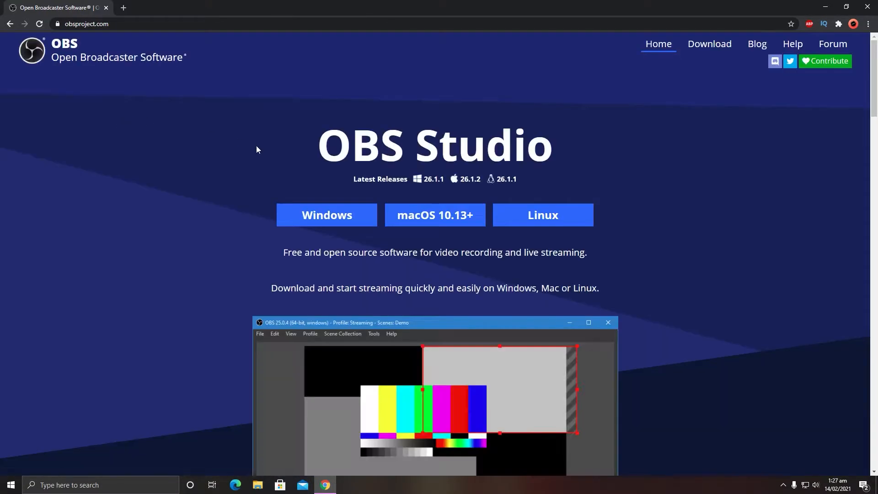
click(9, 24)
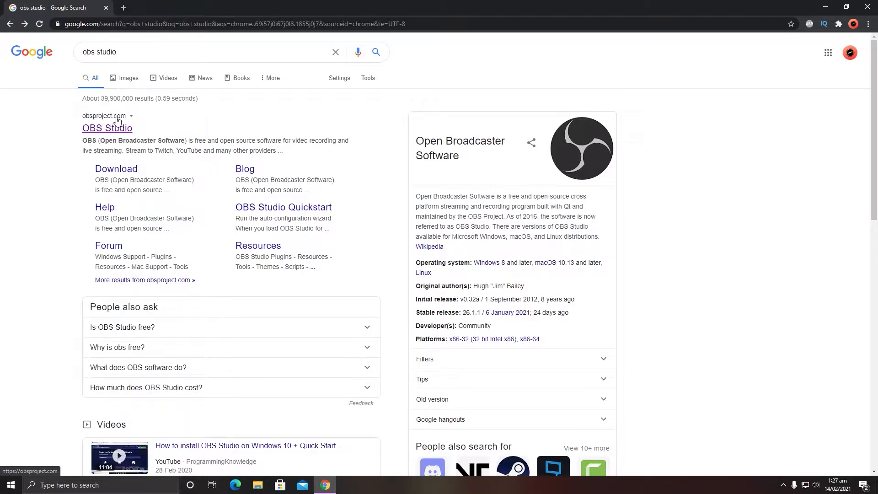
click(112, 130)
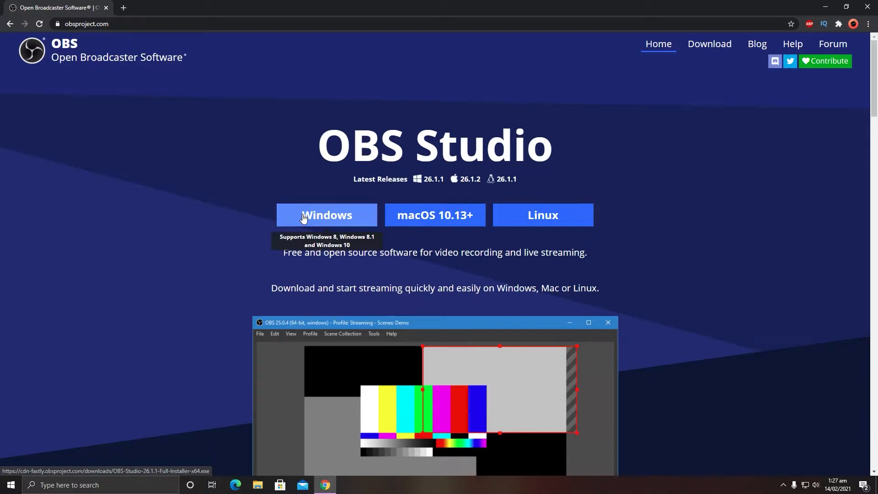
Start downloading the Windows version of OBS Studio and cancel the download
click(337, 222)
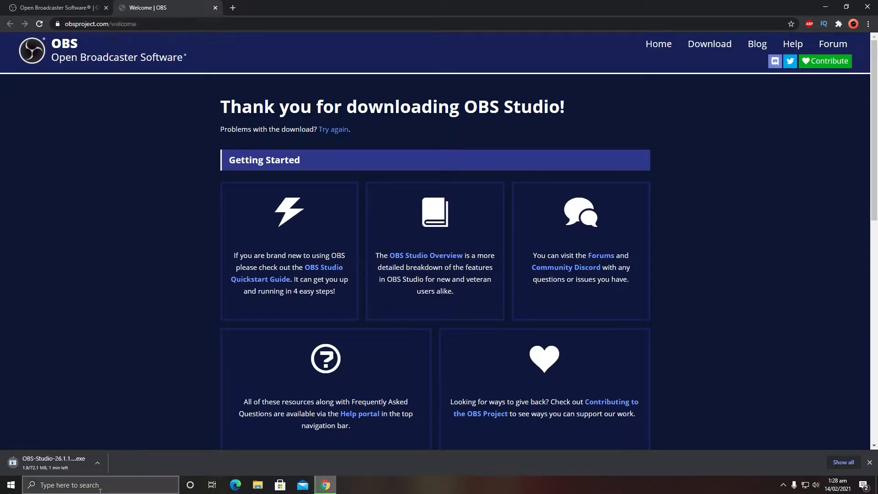
click(98, 463)
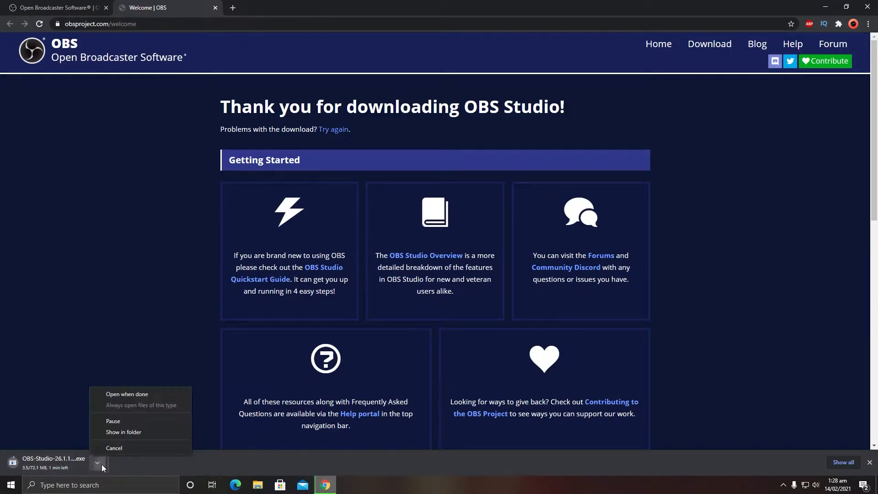
click(119, 445)
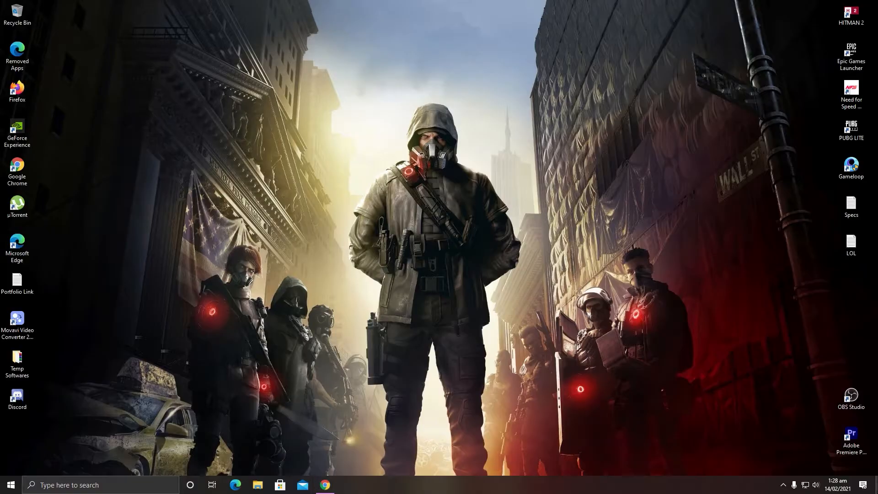
Run OBS-Studio-26.1.1-Full-Installer-x64 (1) from the Downloads folder and allow it to make changes to the device
click(17, 171)
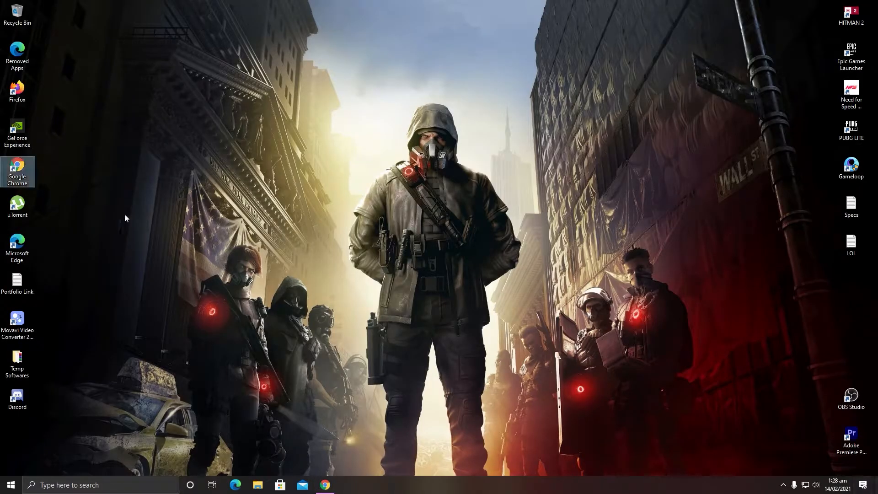
click(68, 219)
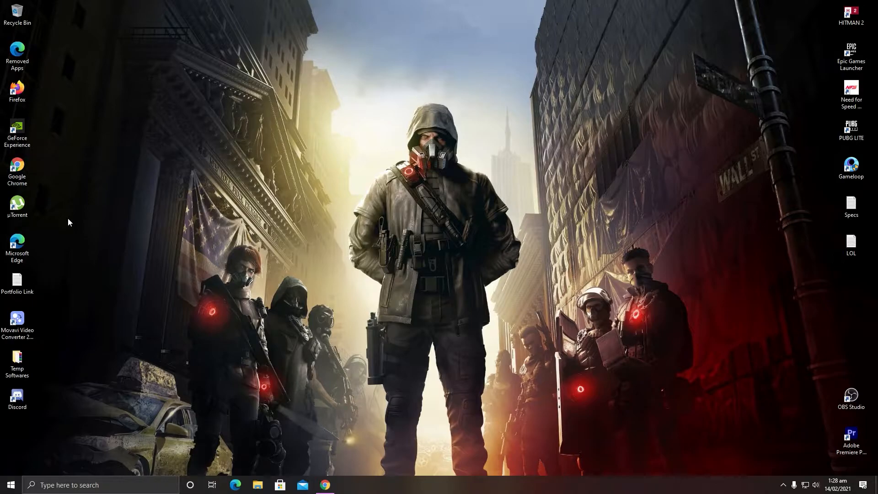
click(257, 485)
click(38, 129)
click(36, 117)
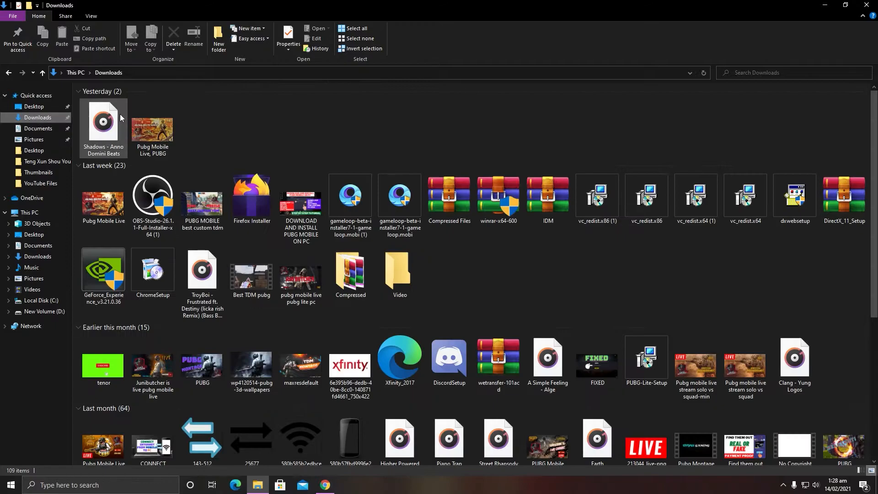
click(156, 214)
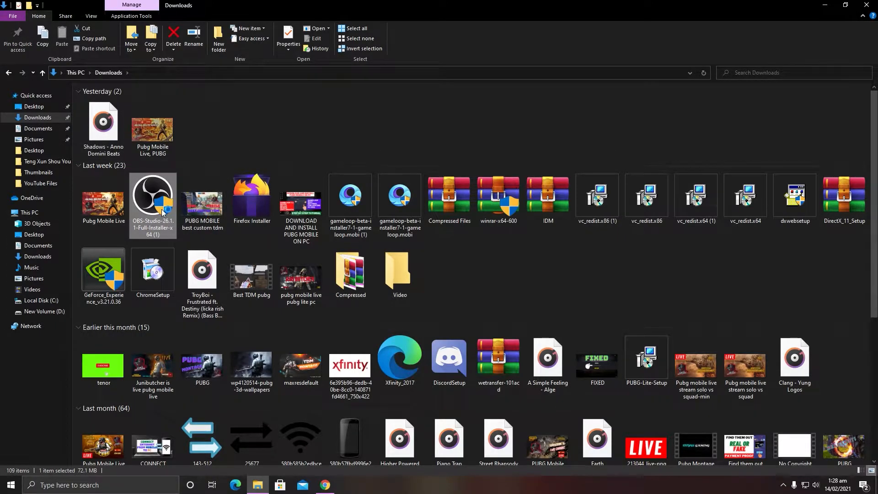
double_click(163, 212)
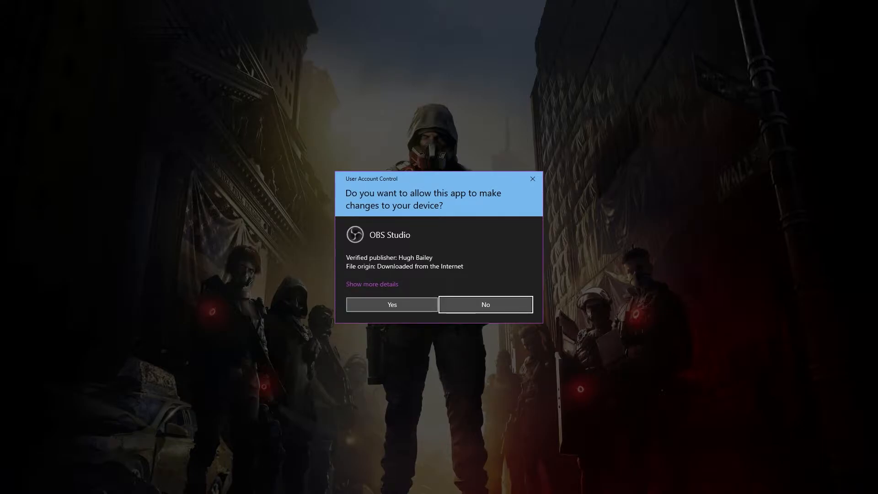
click(391, 304)
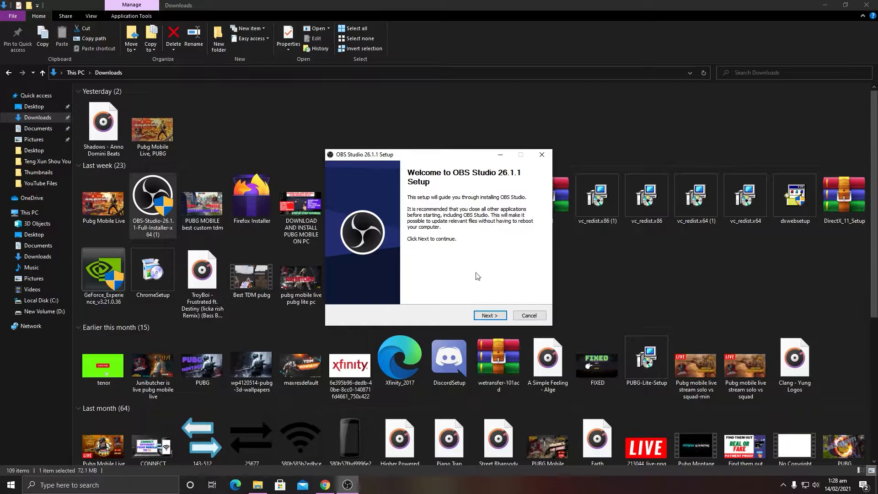
Go through the OBS Studio setup as far as the install location and quit the setup
click(480, 316)
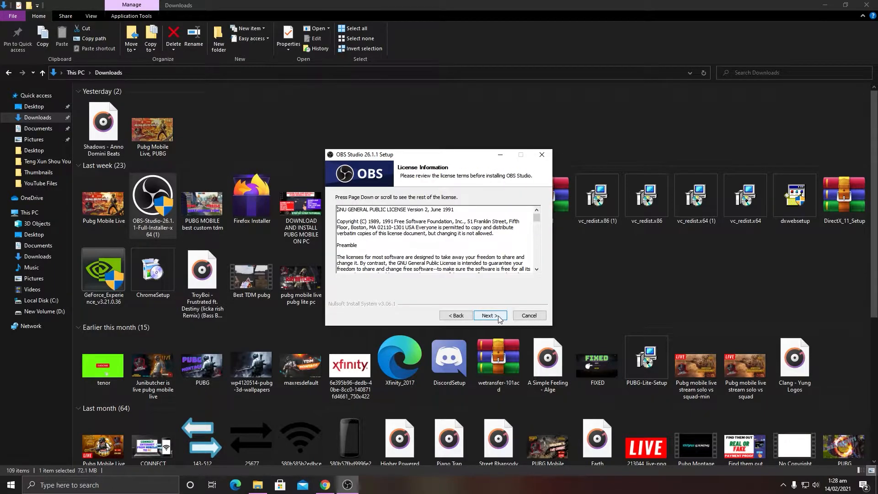
click(500, 319)
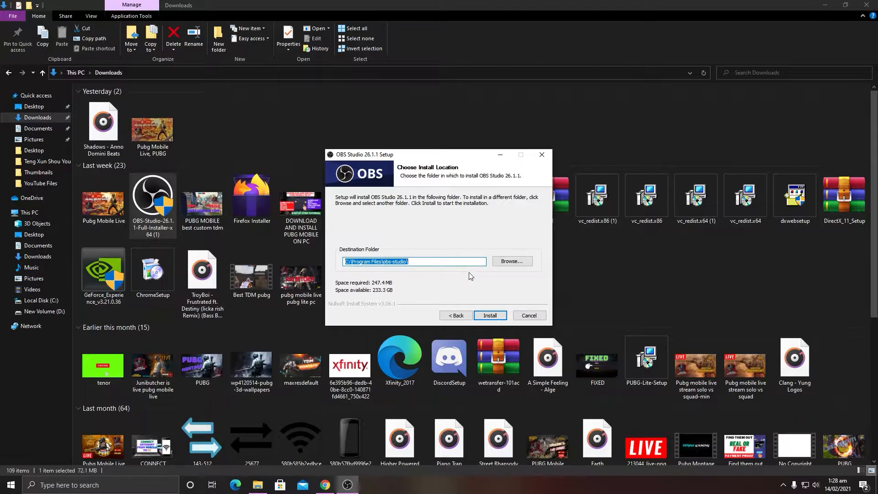
click(531, 316)
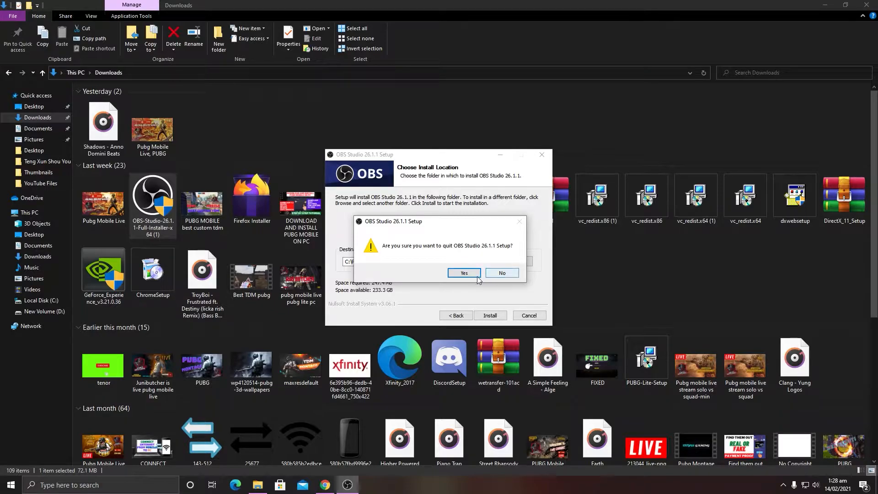
click(466, 274)
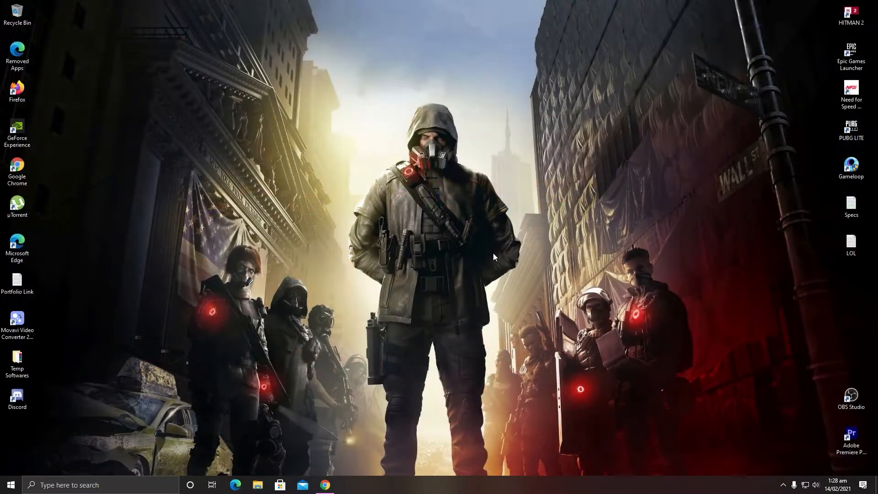
Open OBS Studio in a maximized window and delete the "Stream is starting", "Intro" and "Game" scenes
double_click(850, 400)
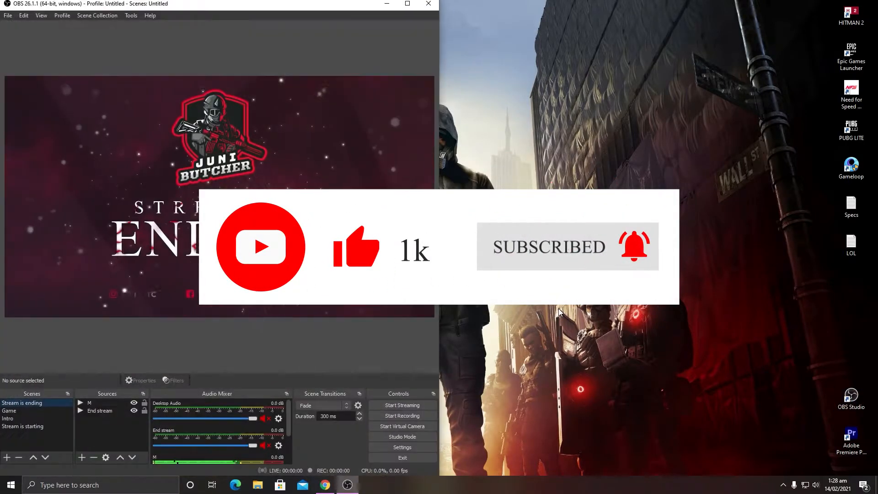
click(408, 3)
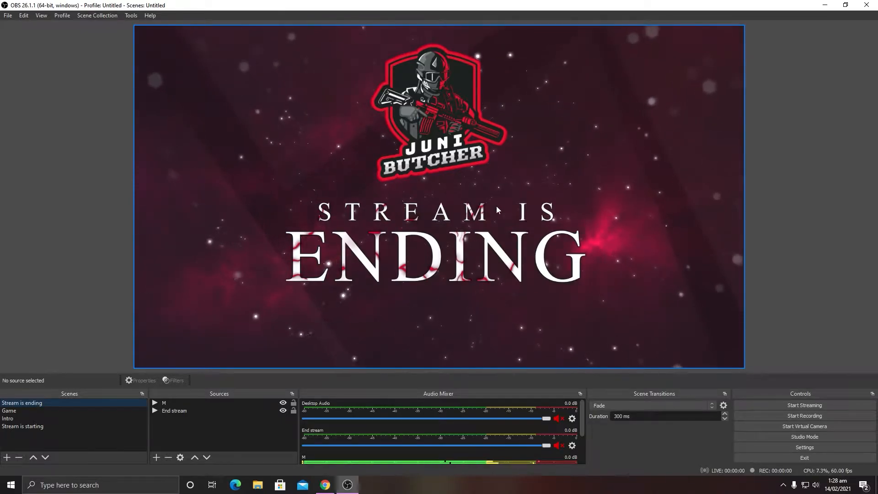
click(55, 418)
click(59, 428)
key(Delete)
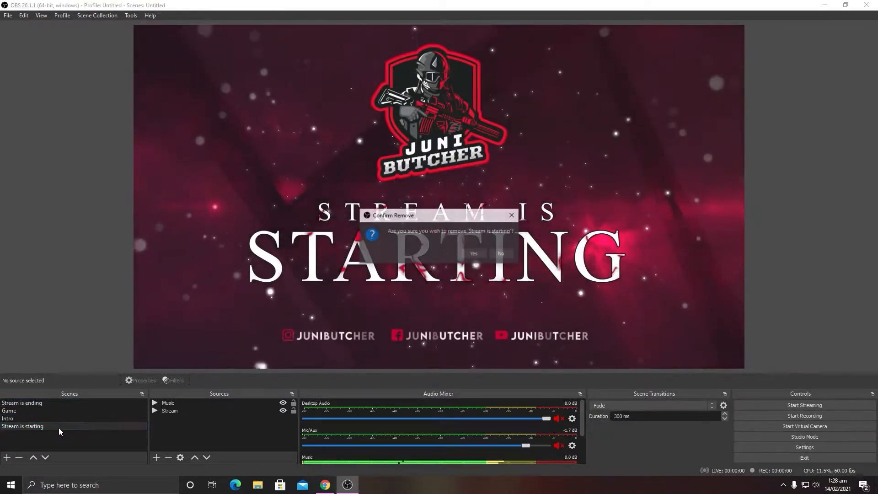
click(474, 255)
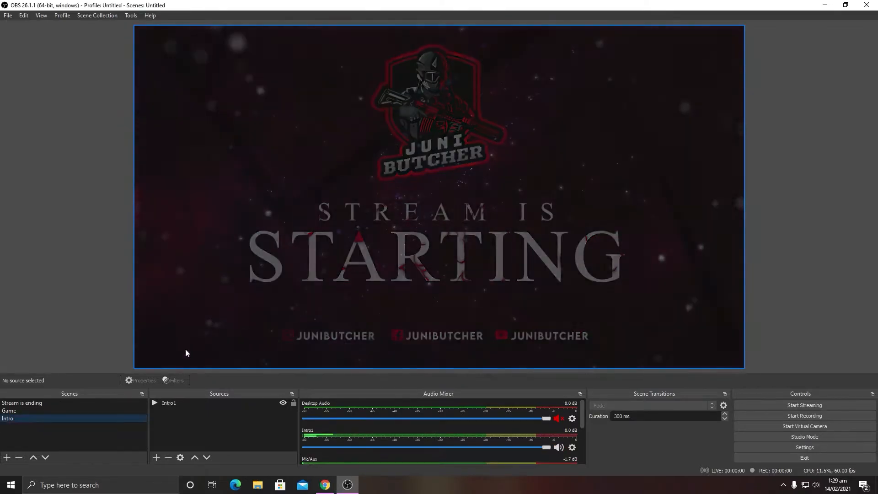
key(Delete)
click(460, 253)
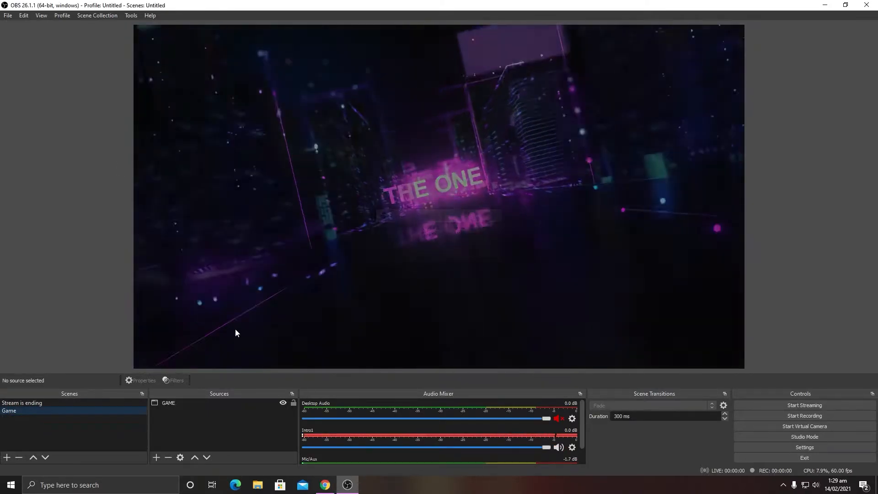
click(32, 410)
key(Delete)
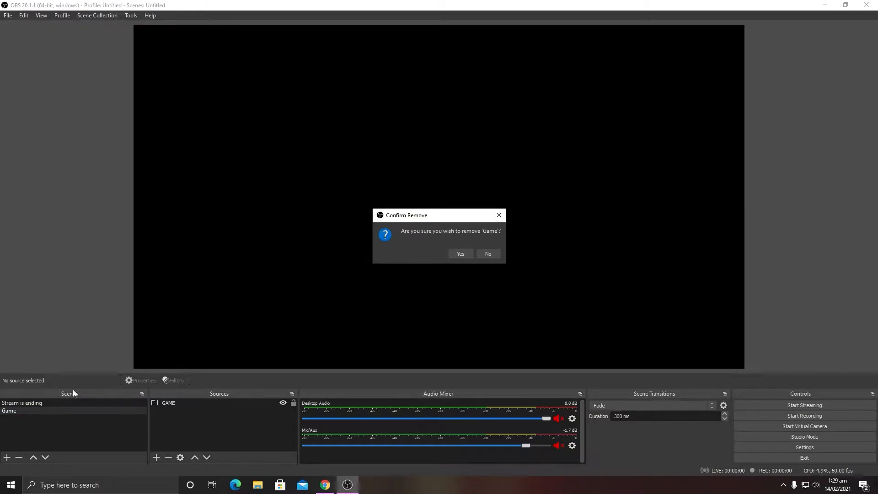
click(460, 256)
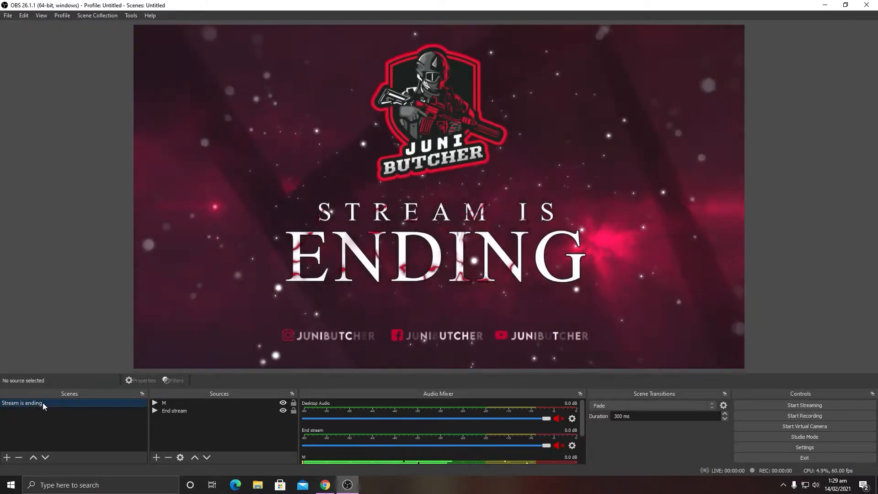
Add a new scene with the default name and delete the "Stream is ending" scene
key(Delete)
click(482, 254)
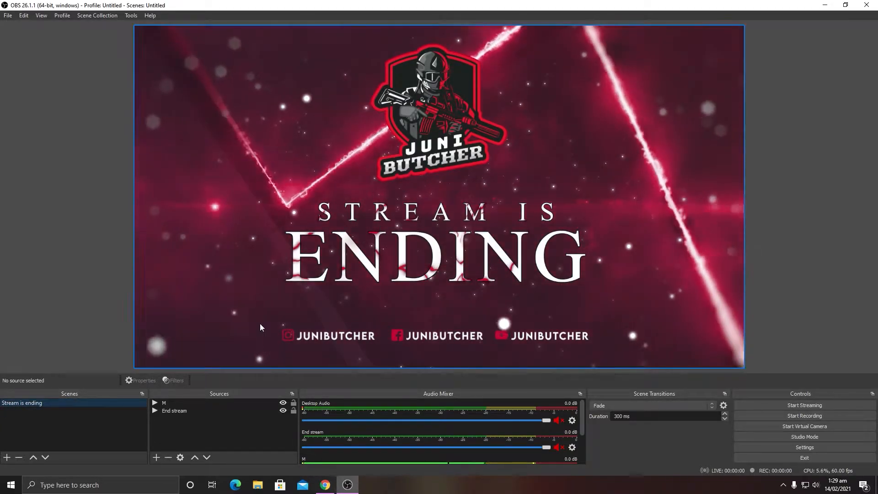
right_click(42, 403)
click(55, 237)
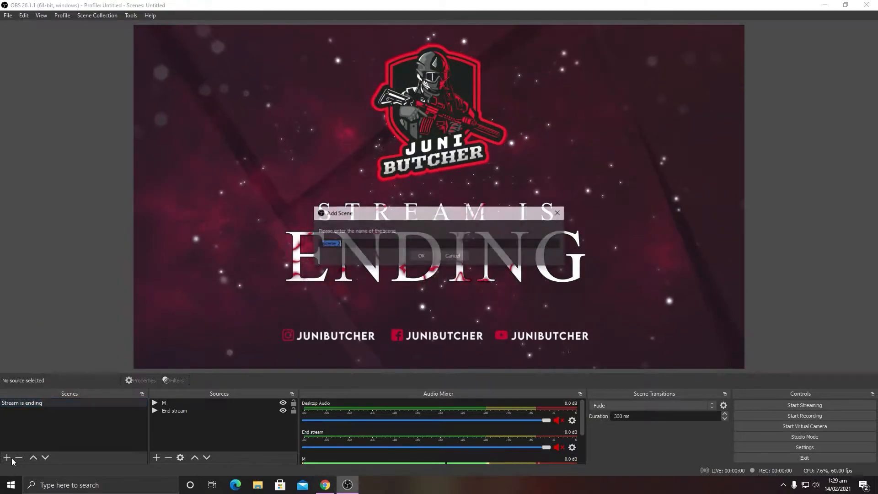
click(413, 257)
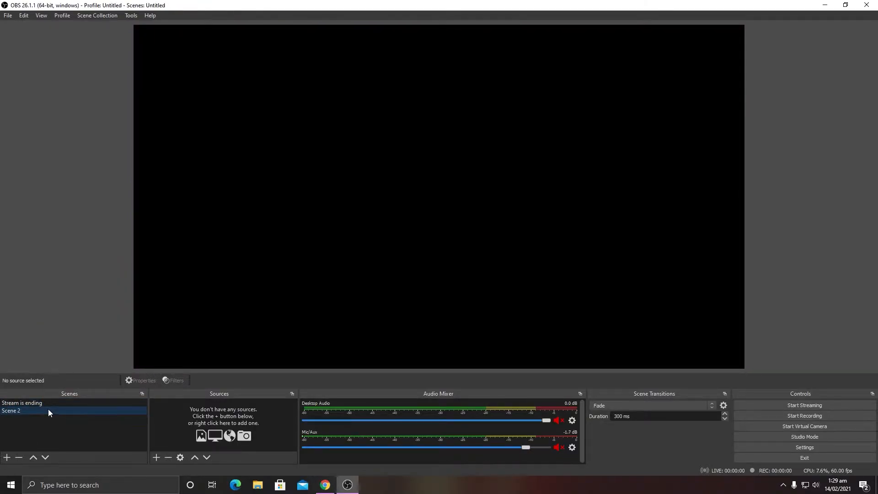
click(48, 403)
key(Delete)
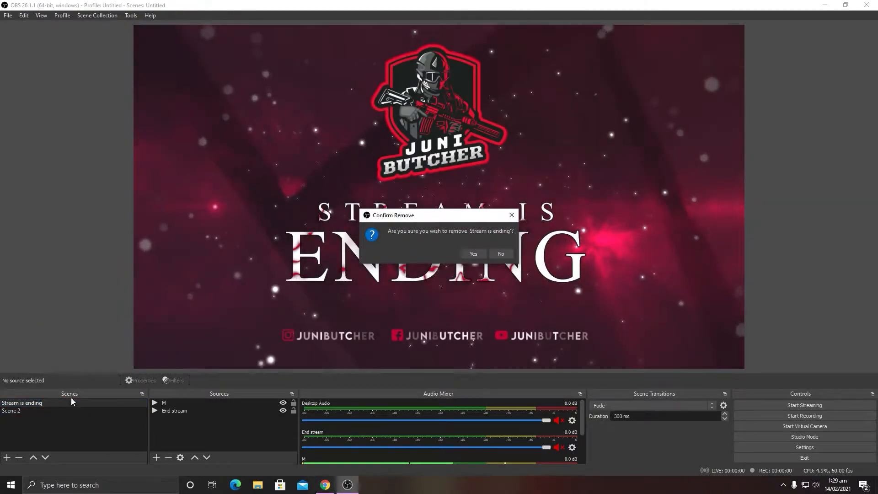
click(468, 255)
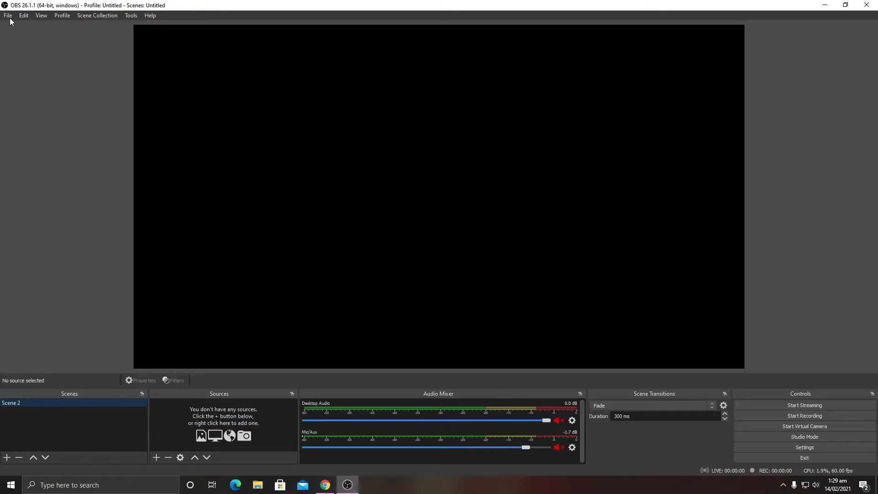
Open the Stream settings and choose YouTube - RTMP as the streaming service
click(808, 444)
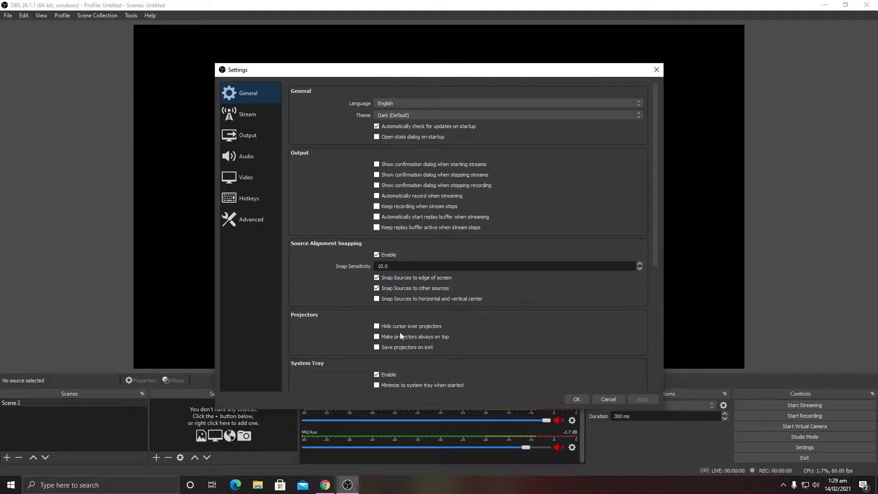
click(234, 116)
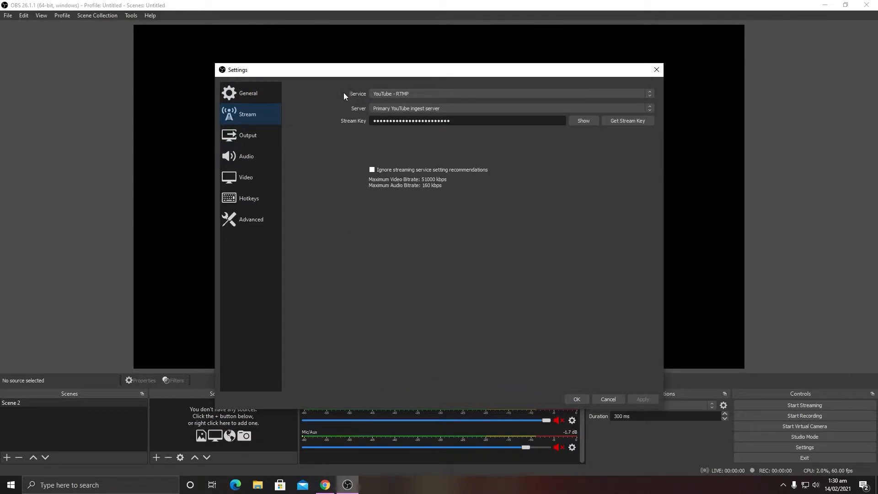
click(384, 93)
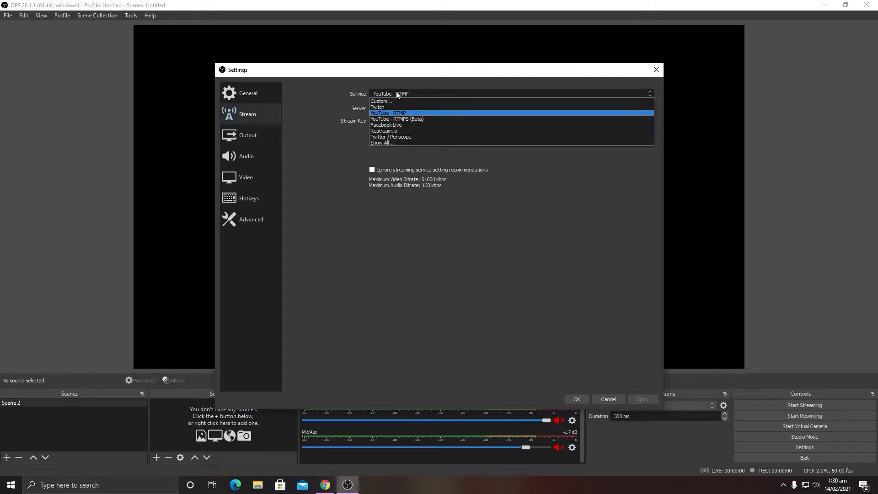
click(410, 113)
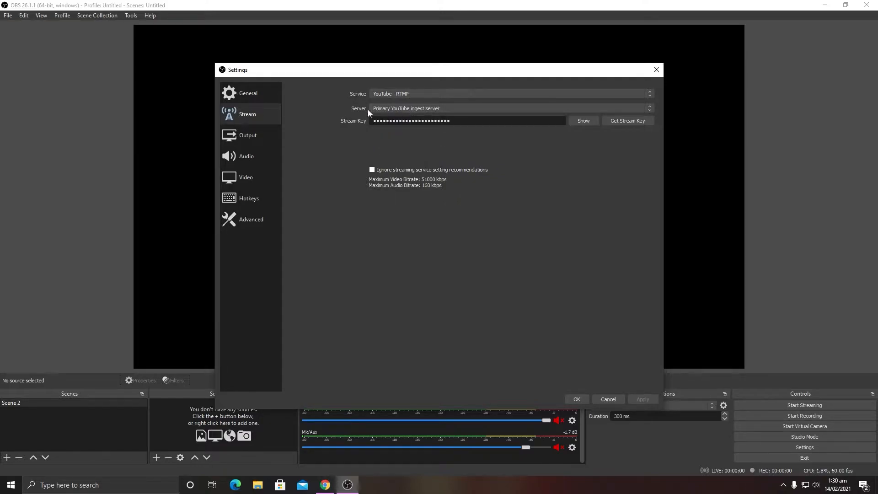
Choose the Primary YouTube ingest server as the streaming server
click(398, 109)
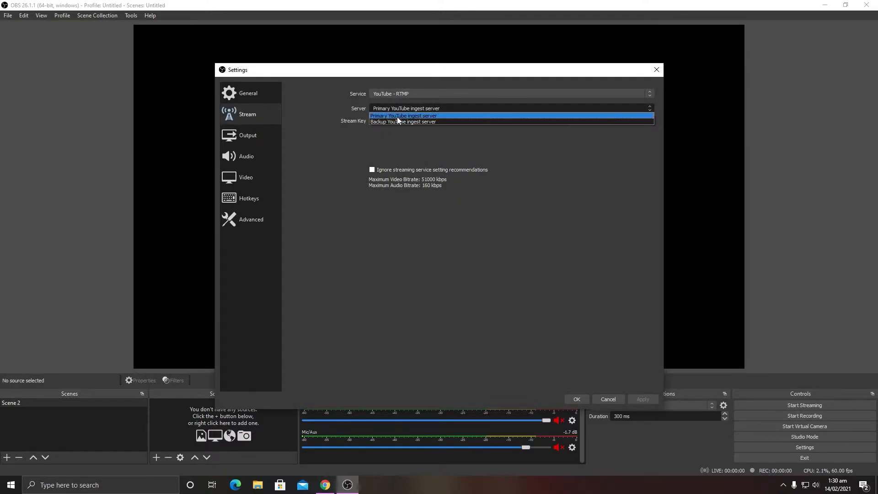
click(443, 114)
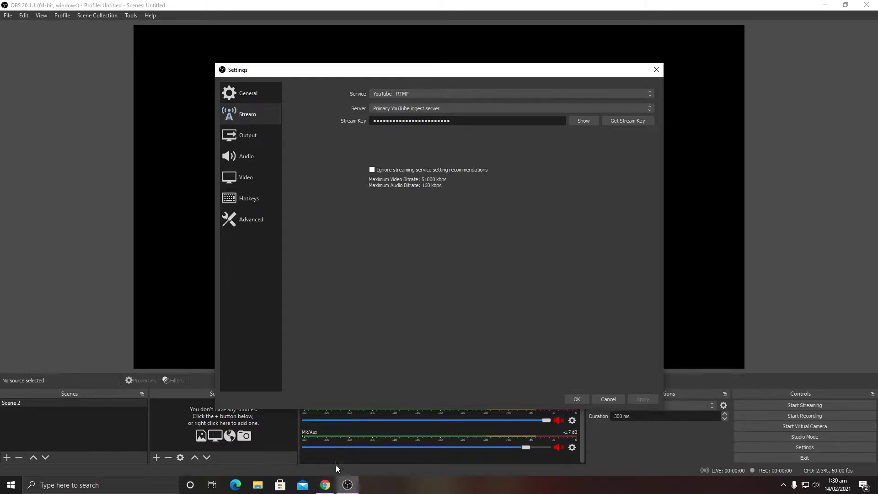
click(325, 484)
click(231, 8)
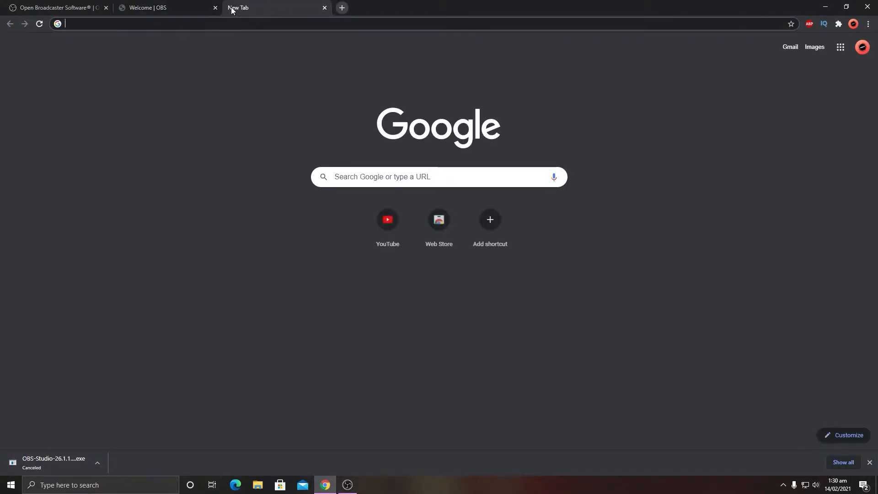
text(you)
key(Return)
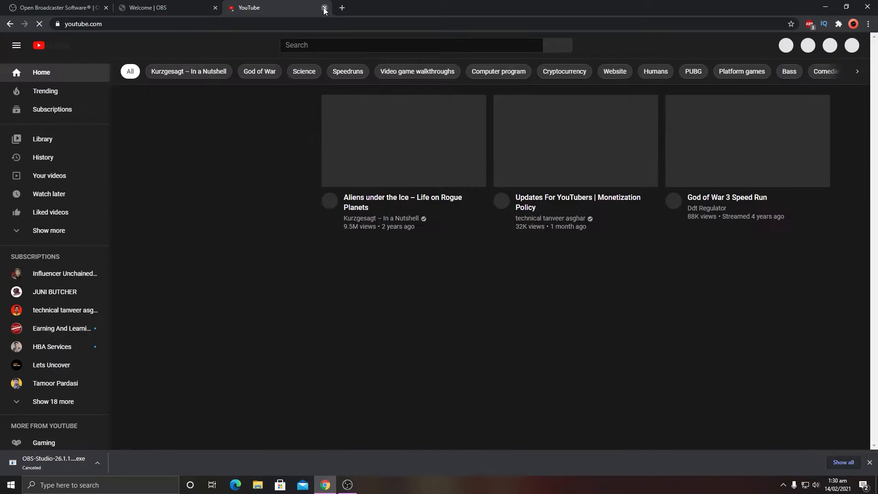
click(324, 8)
click(825, 6)
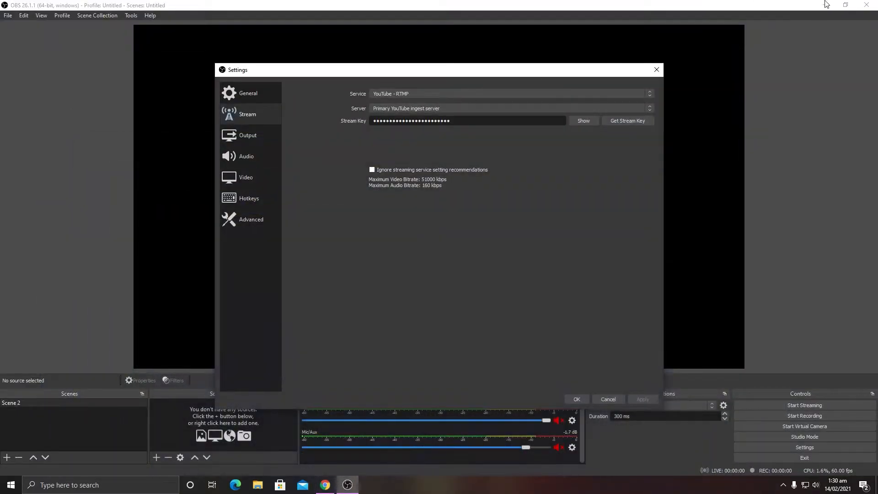
Switch to Firefox without making it the default browser, load YouTube and open the channel's YouTube Studio
click(876, 485)
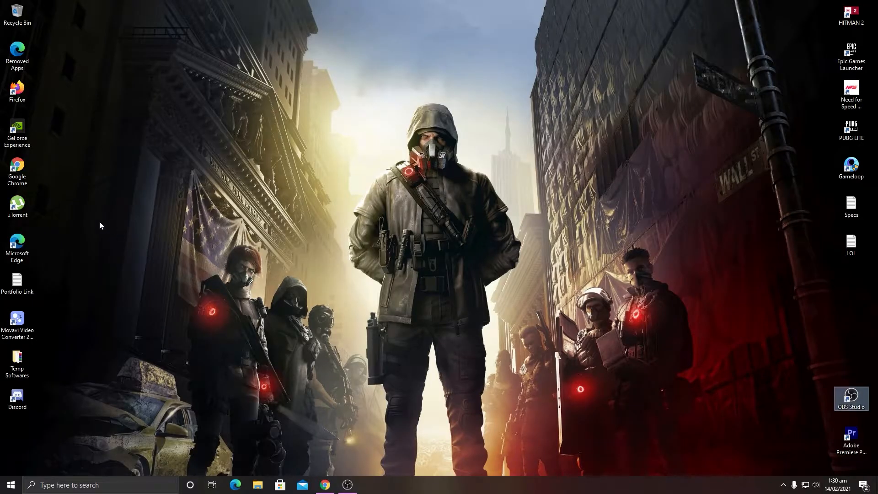
double_click(17, 92)
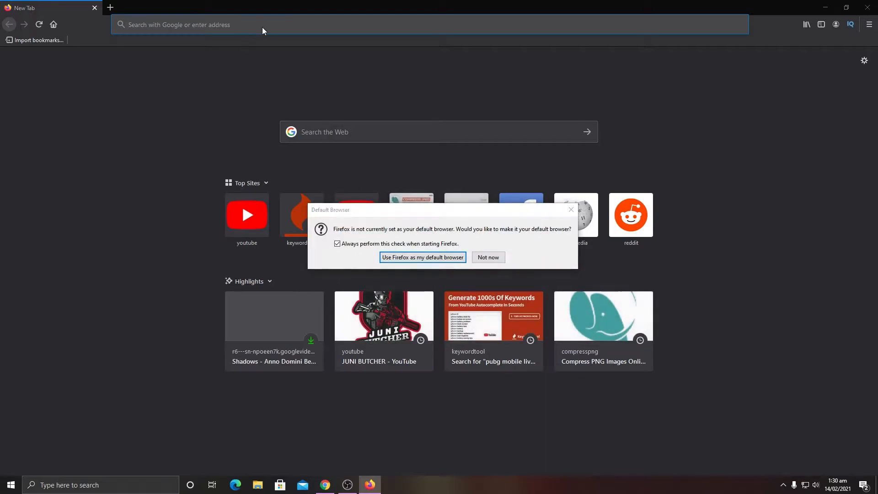
click(488, 257)
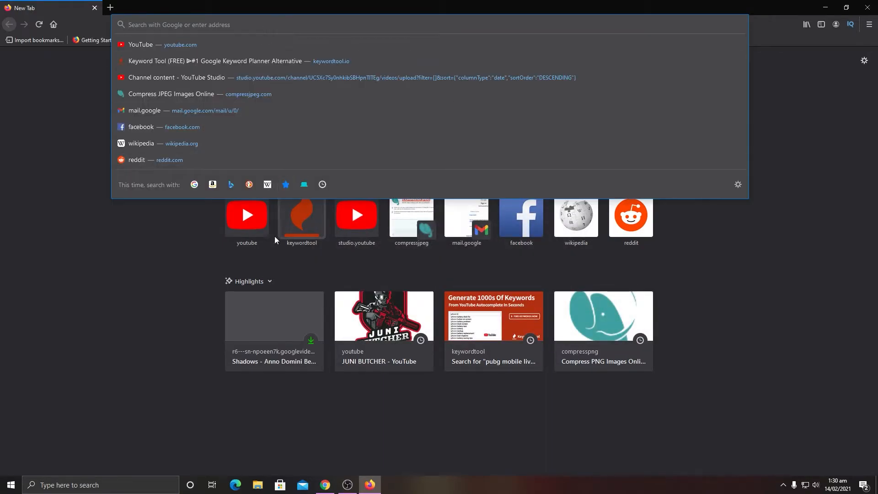
click(254, 248)
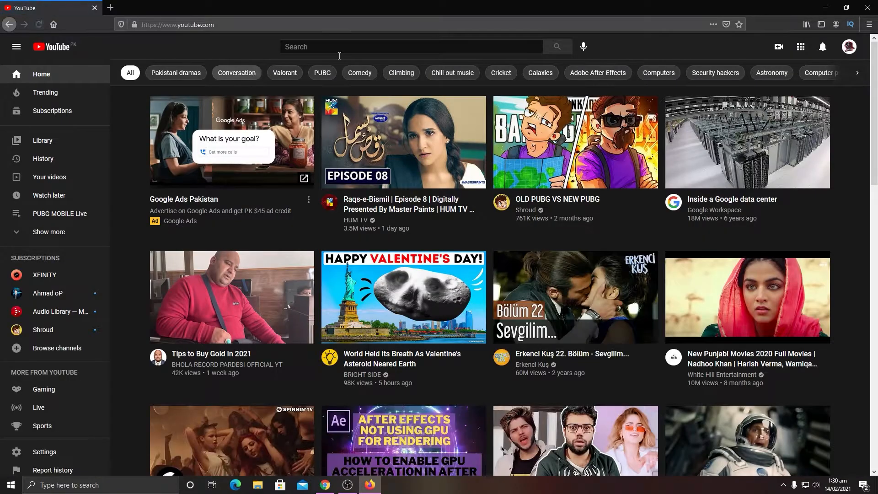
click(848, 47)
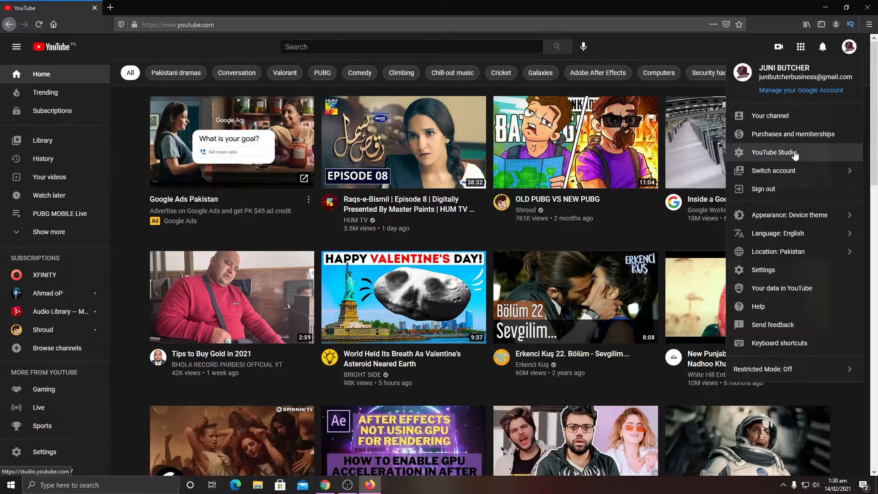
click(795, 154)
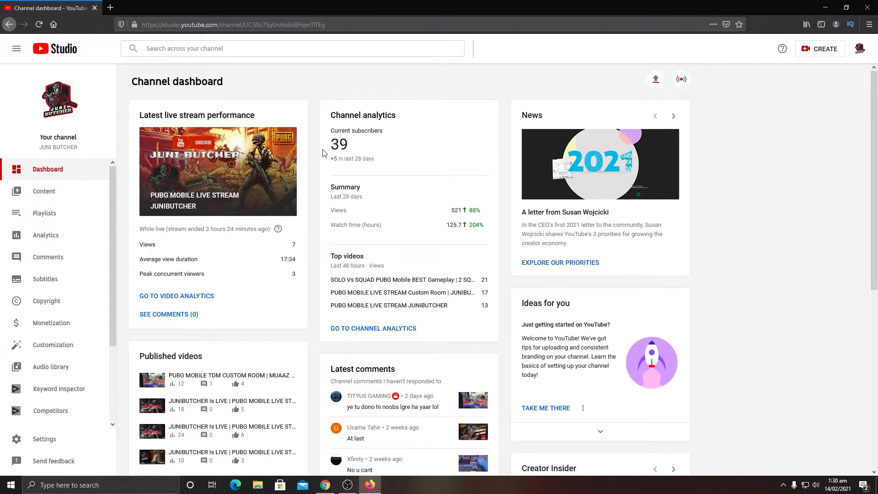
Go live from YouTube Studio to open the live streaming page and decline saving the login
click(813, 55)
click(803, 83)
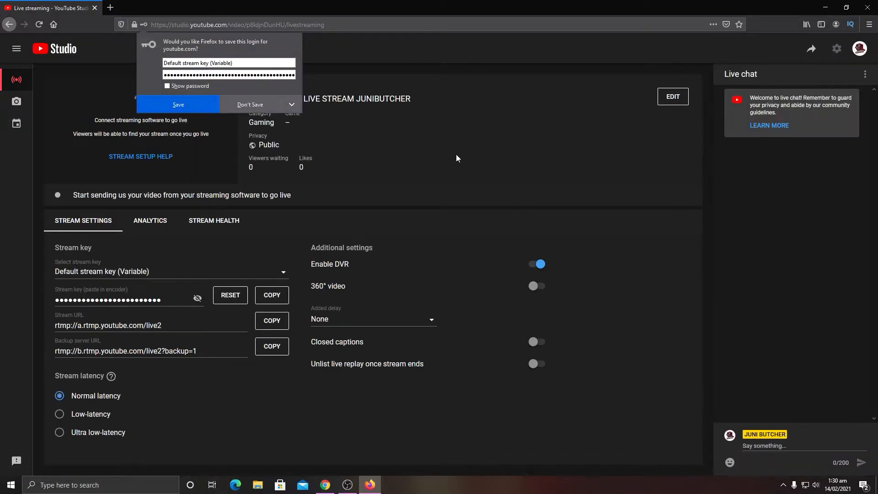
click(239, 100)
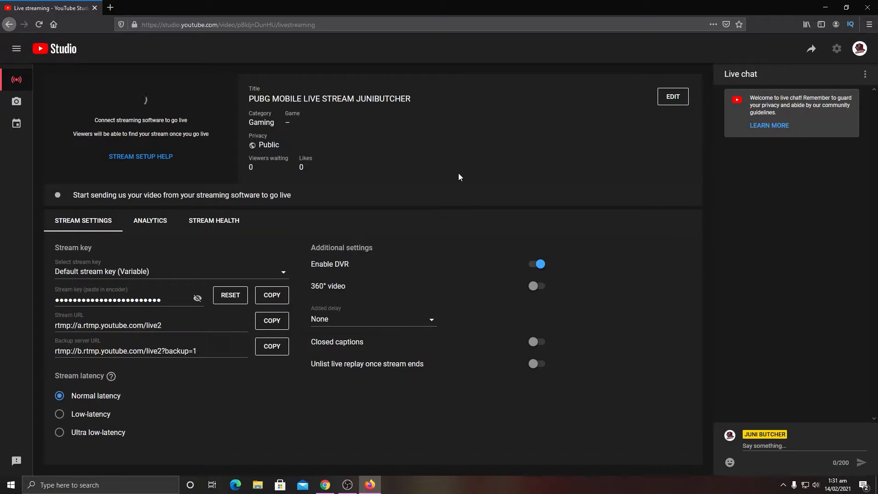
View the channel's own page on YouTube and point out the channel name
click(860, 49)
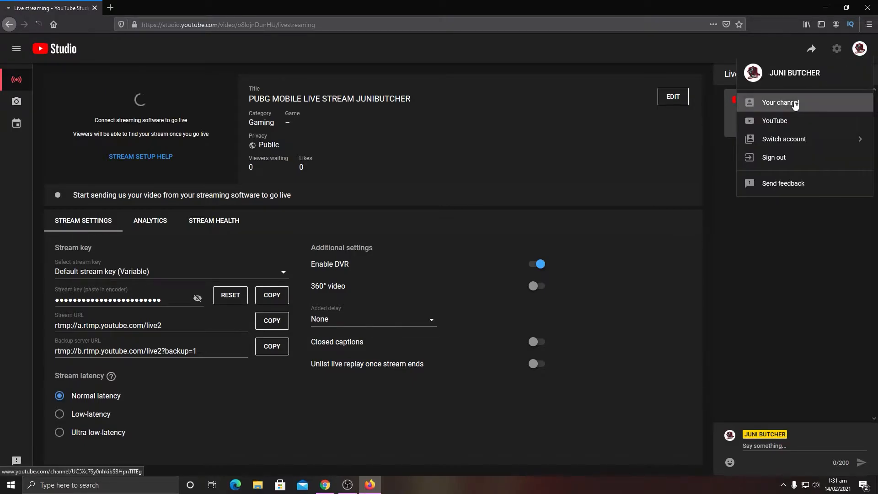
click(794, 103)
drag(243, 205, 325, 204)
click(327, 204)
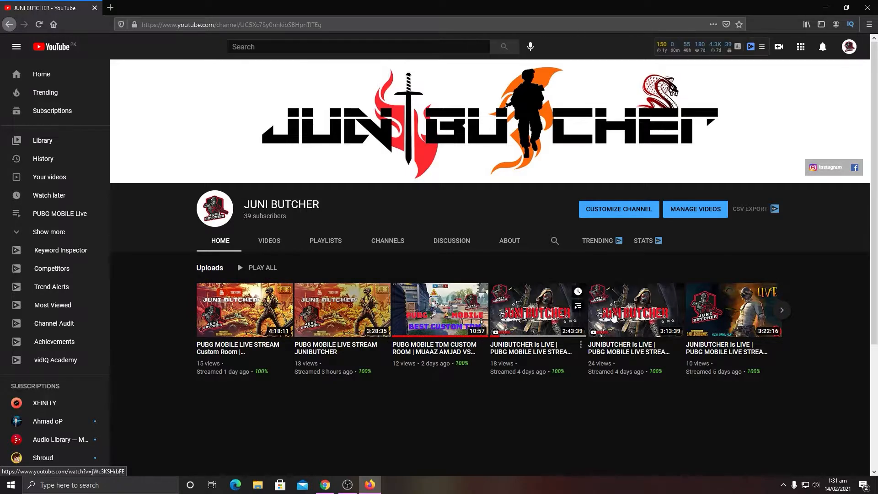
Return to YouTube Studio and reopen the live streaming page, declining to save the login again
click(849, 46)
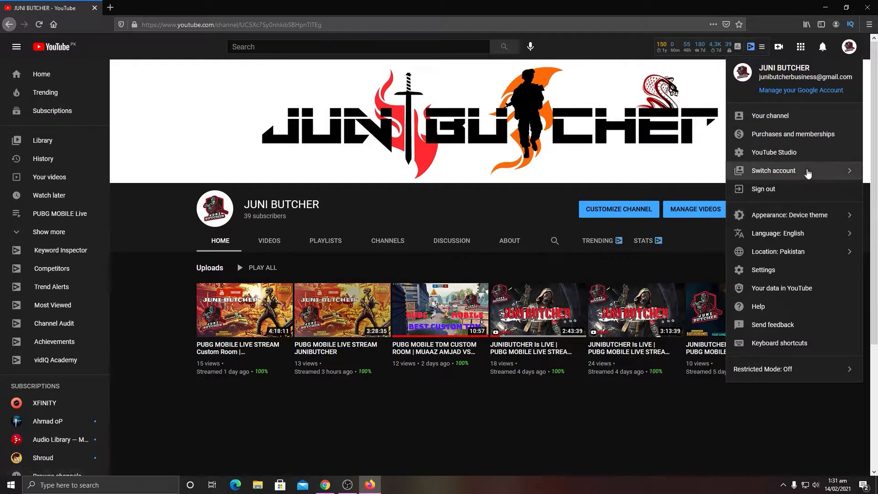
click(801, 153)
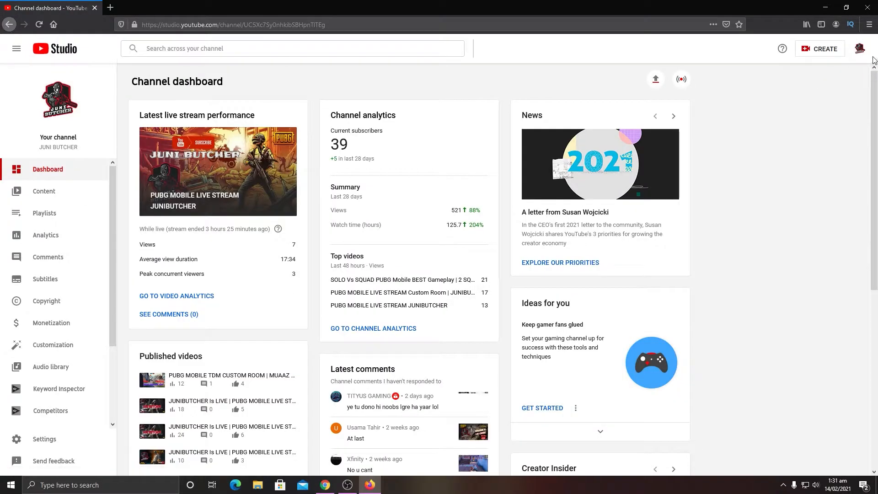
click(834, 47)
click(797, 87)
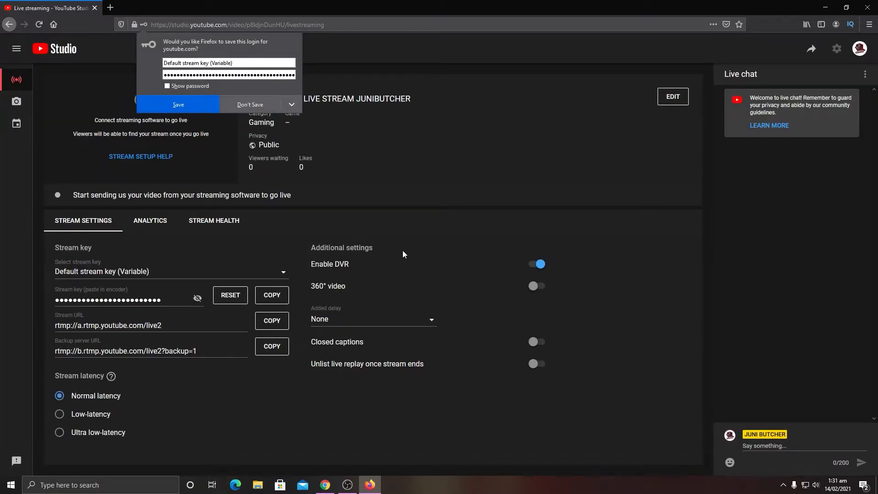
click(246, 98)
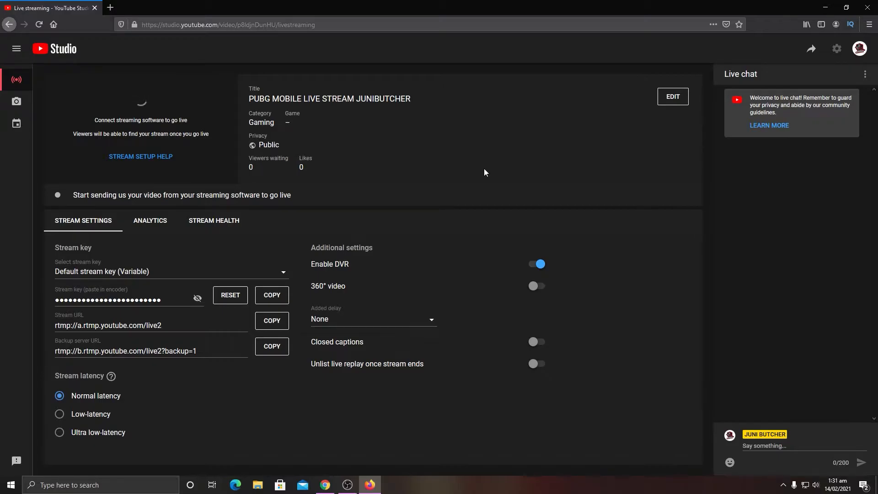
Review the stream's title, description, visibility, category, thumbnail and live chat options, and leave its edit settings without saving
click(673, 97)
triple_click(386, 179)
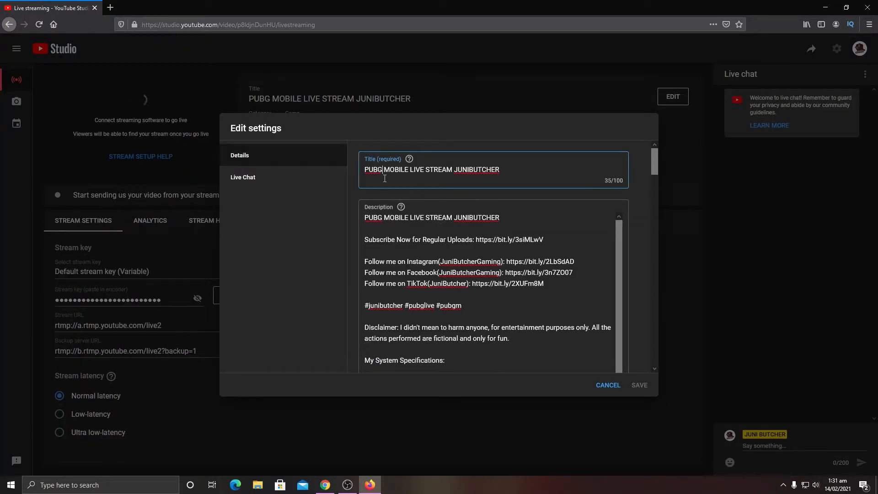
click(426, 251)
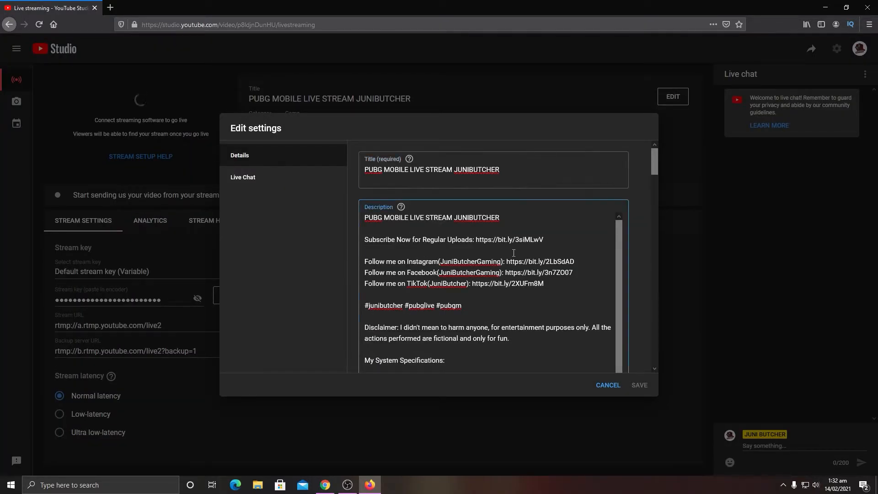
scroll(510, 253, down, 10)
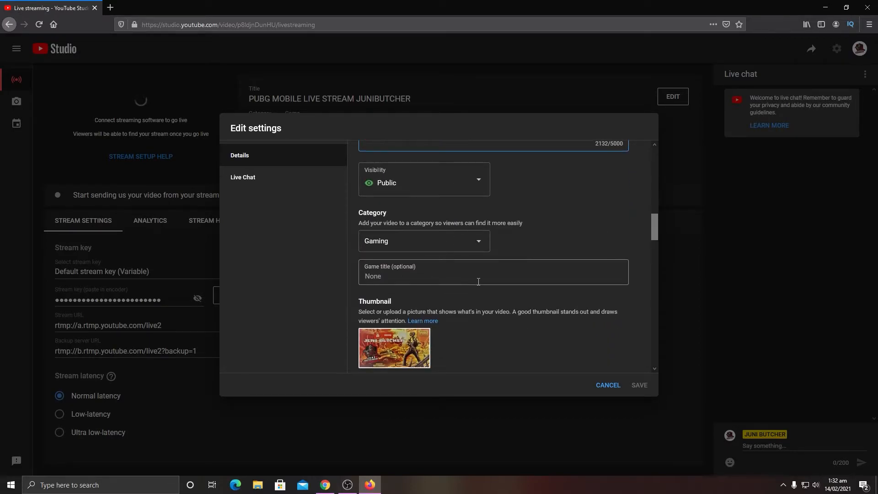
scroll(478, 281, down, 8)
scroll(512, 265, down, 8)
click(265, 179)
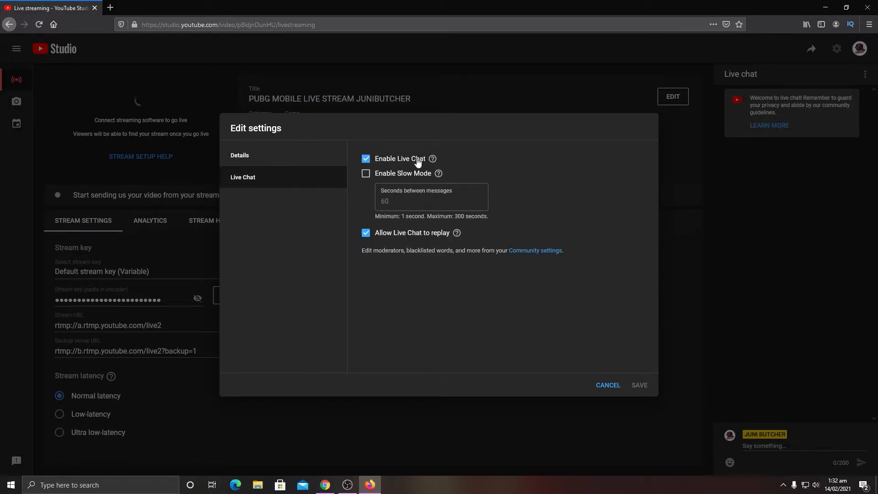
mouse_move(433, 160)
click(613, 386)
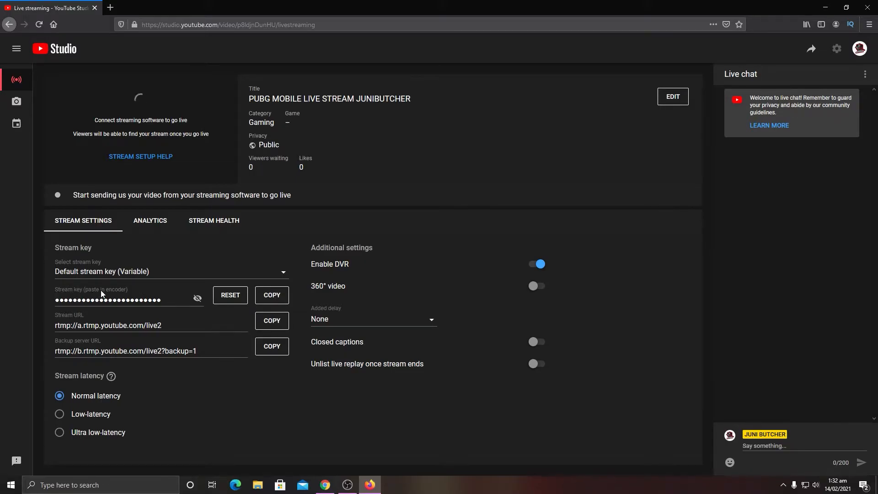
Copy the stream key from YouTube Studio and paste it over the Stream Key in the OBS Studio Stream settings
click(275, 296)
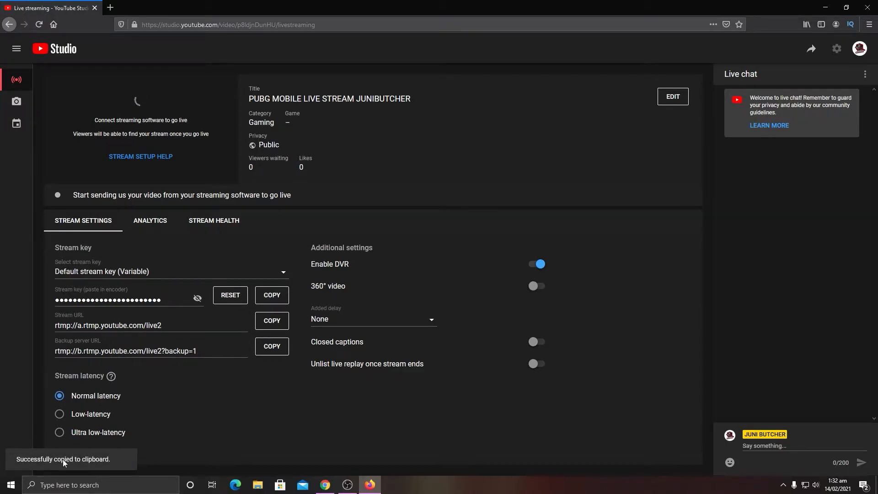
click(347, 484)
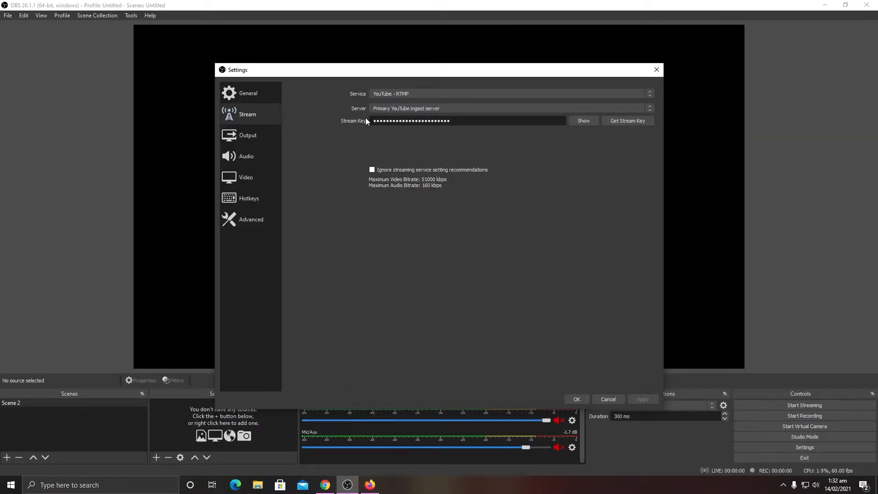
drag(478, 126, 347, 128)
key(ctrl+v)
Back in YouTube Studio in Firefox, try the Ultra low-latency and Low-latency stream options and end on Normal latency
click(325, 484)
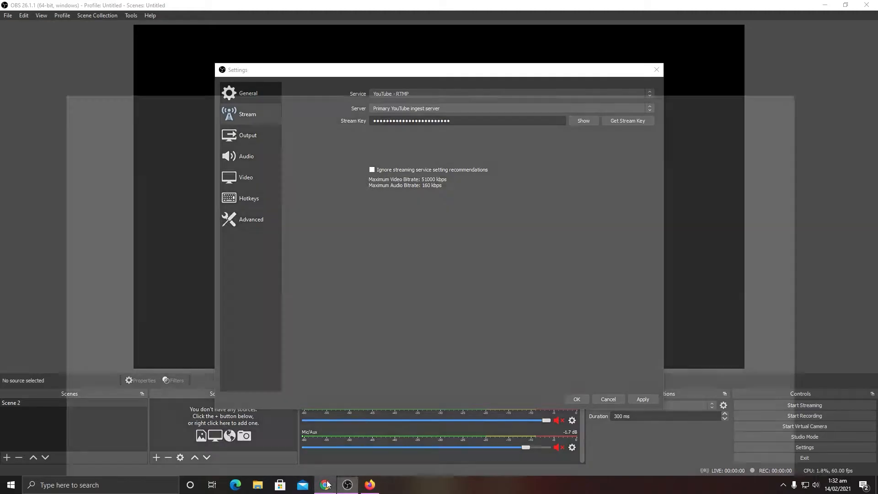
click(370, 485)
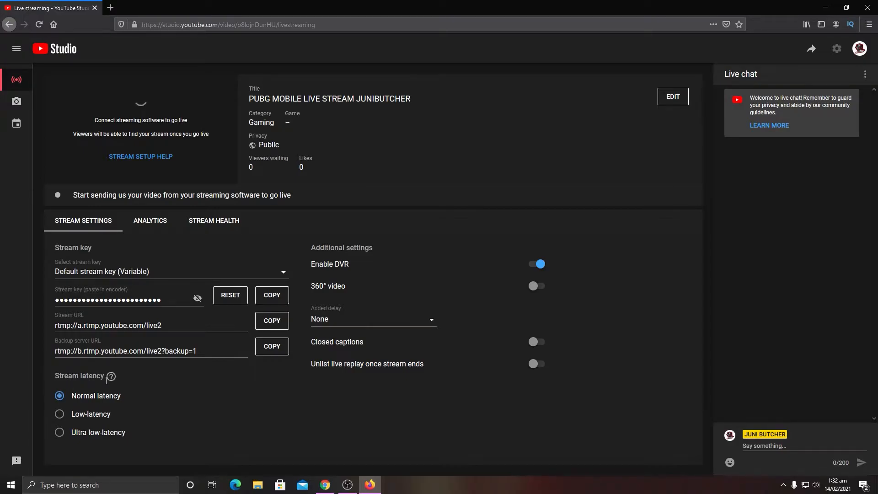
click(93, 438)
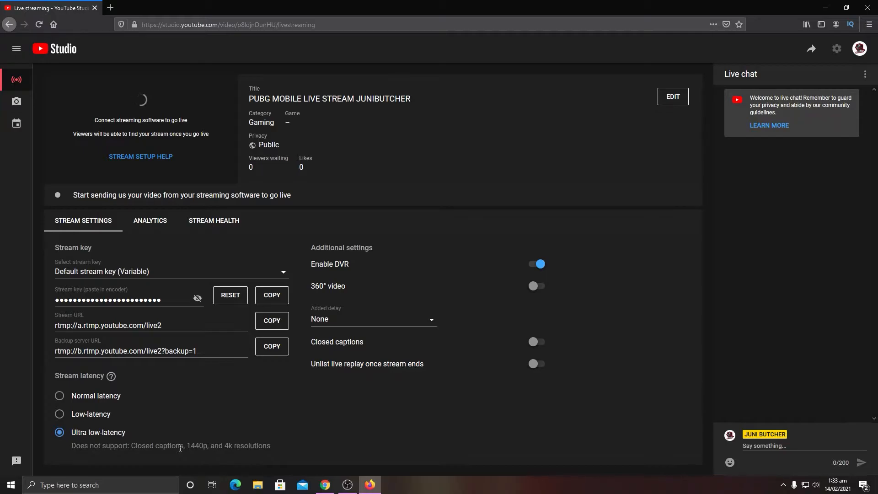
click(80, 415)
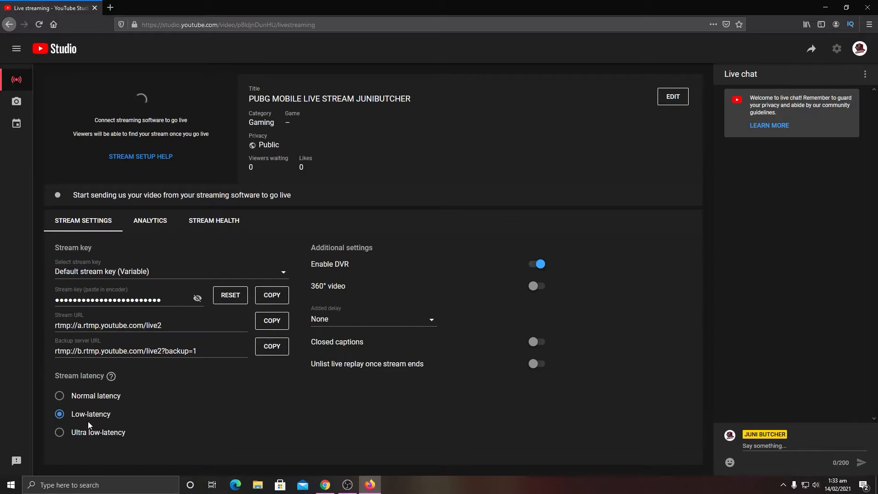
click(93, 397)
click(91, 416)
click(99, 434)
click(105, 397)
click(94, 433)
click(93, 399)
mouse_move(91, 117)
mouse_down()
mouse_move(128, 131)
mouse_move(211, 128)
mouse_move(85, 124)
mouse_up()
click(213, 129)
click(85, 123)
Switch to the Output settings in OBS Studio, try the Simple output mode and set it back to Advanced
click(348, 485)
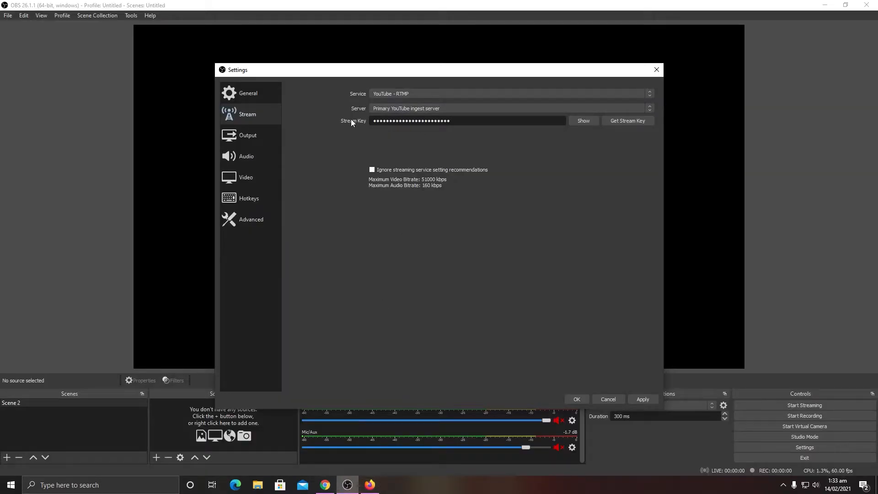
click(254, 137)
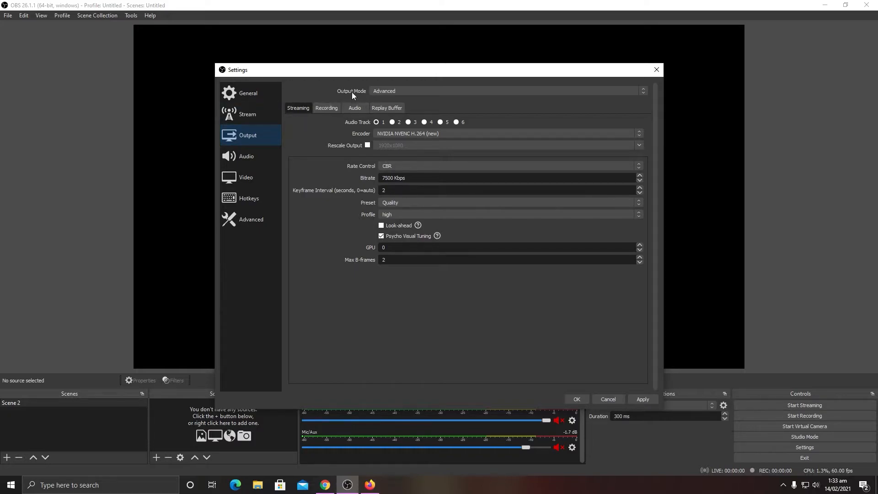
click(382, 91)
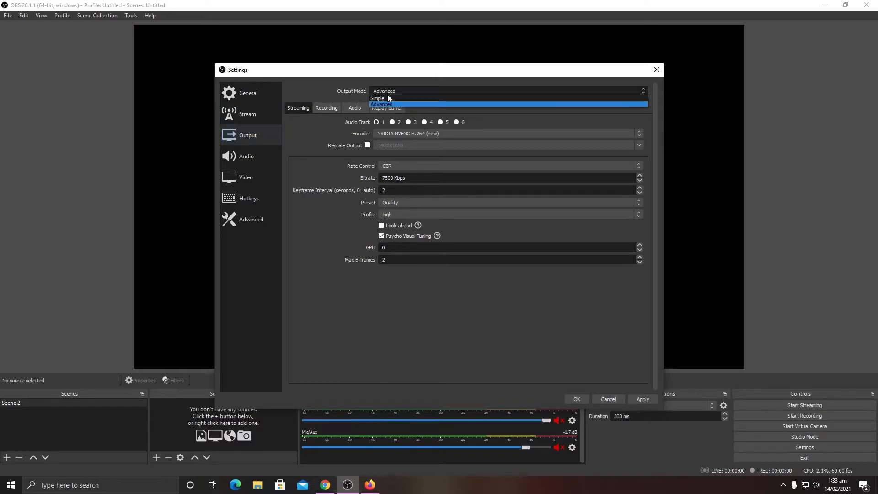
click(387, 98)
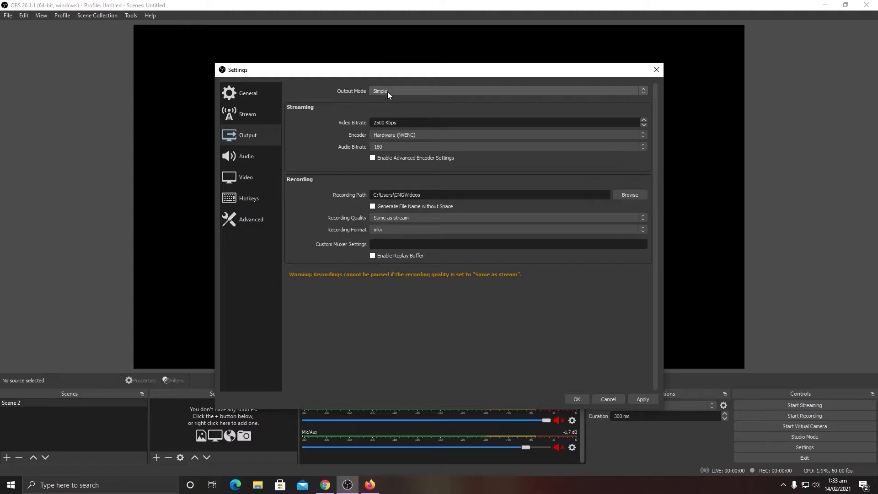
click(388, 92)
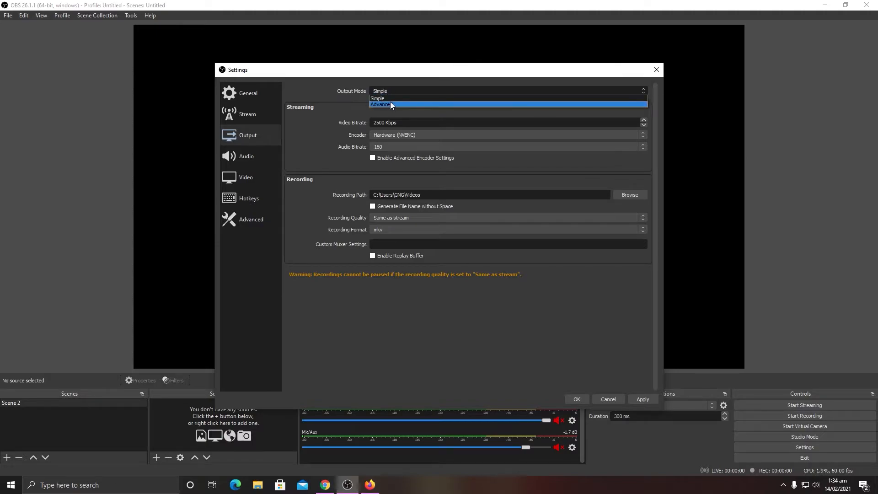
click(391, 101)
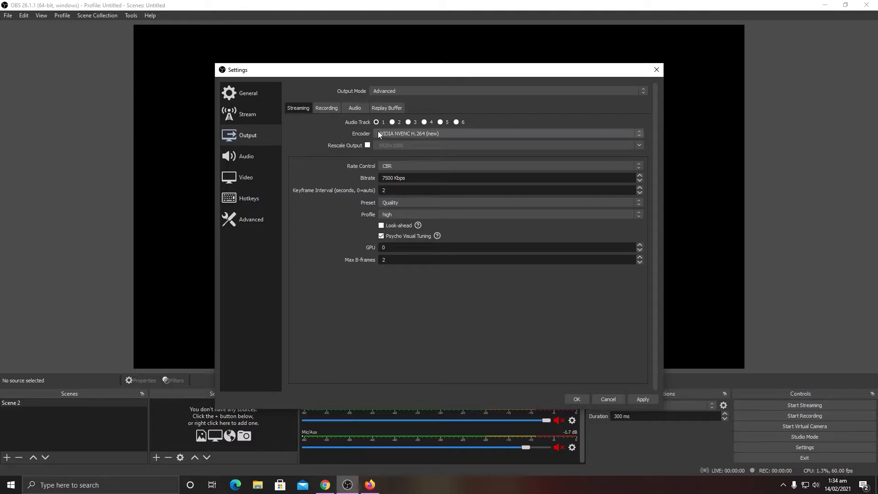
Choose NVIDIA NVENC H.264 (new) as the streaming encoder and CBR as the rate control
click(412, 135)
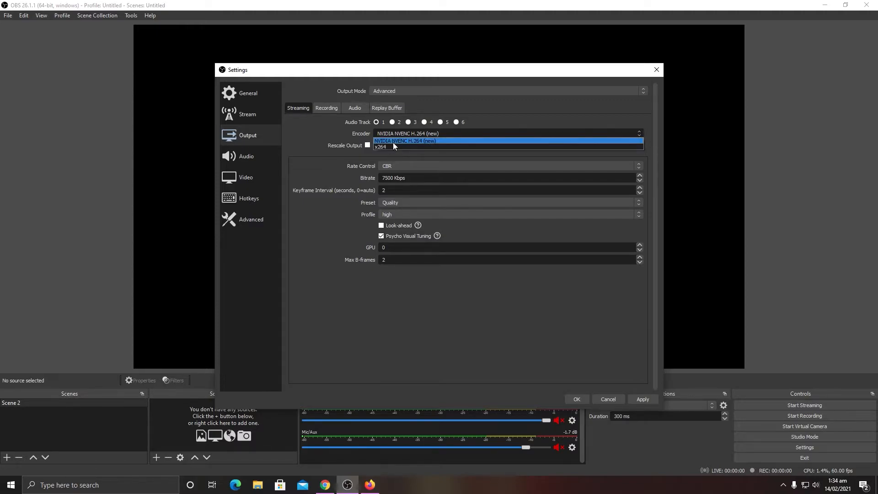
click(394, 141)
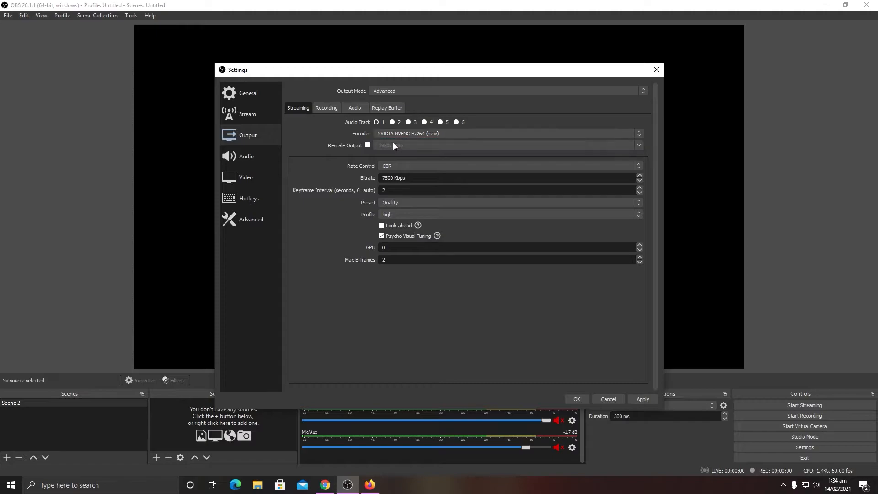
click(401, 134)
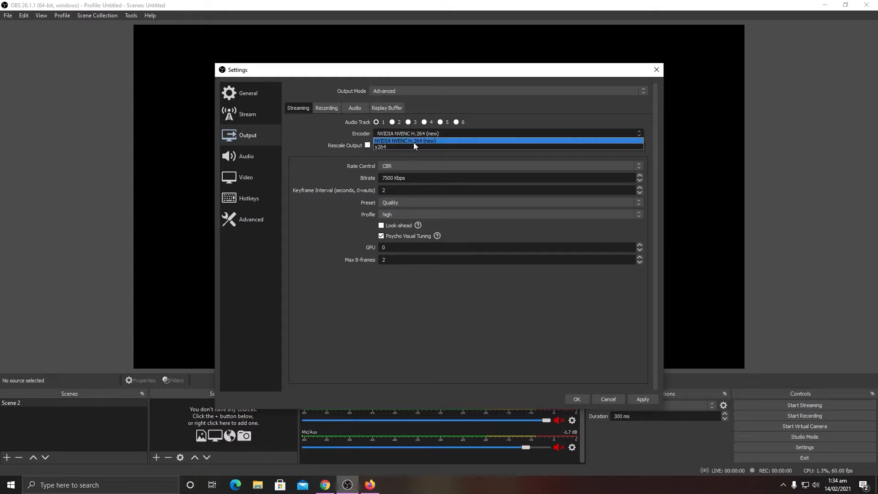
click(424, 141)
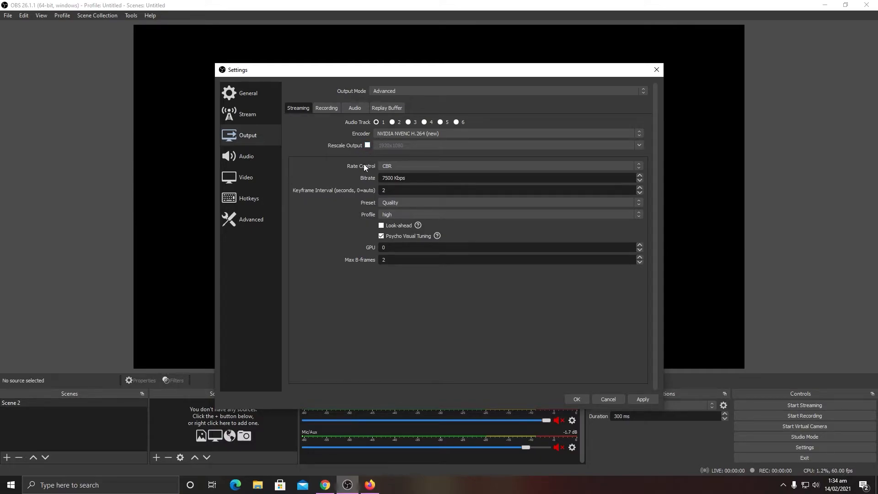
click(396, 166)
click(398, 174)
drag(397, 182, 384, 182)
click(398, 180)
Switch to Chrome, search for "speed test by ookla" in a new tab and run the test on speedtest.net
click(326, 485)
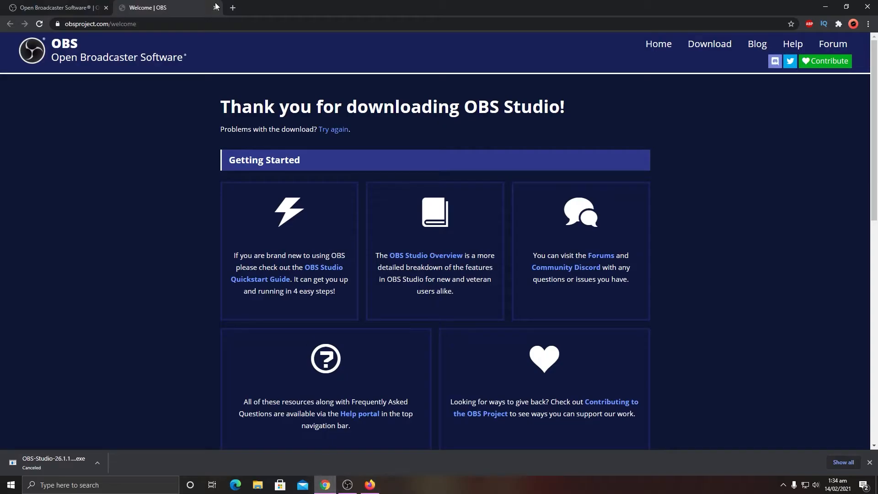
click(231, 8)
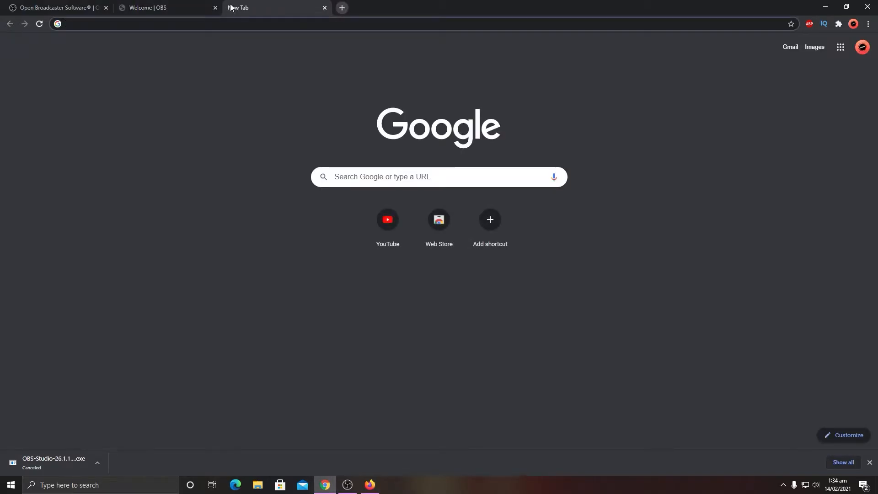
text(speed)
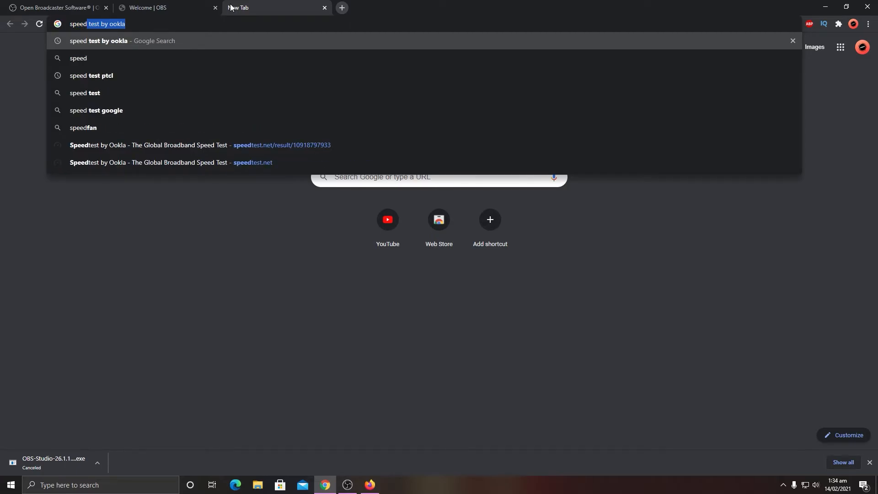
key(Return)
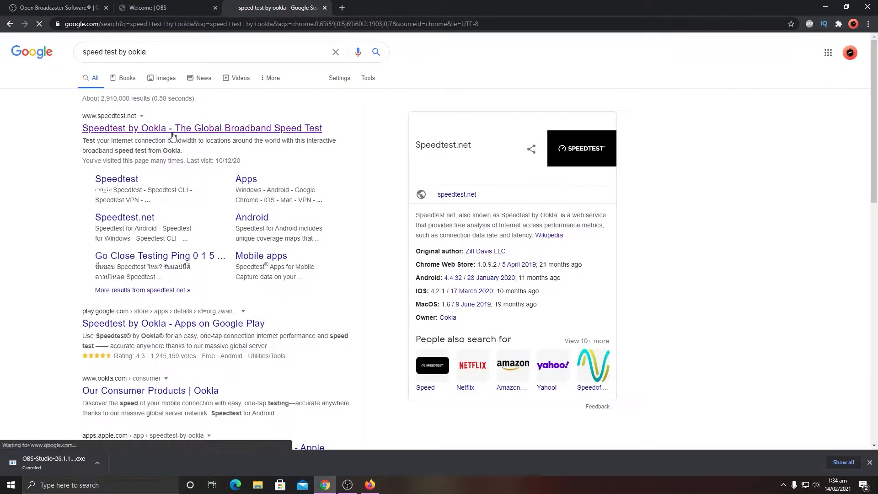
click(173, 136)
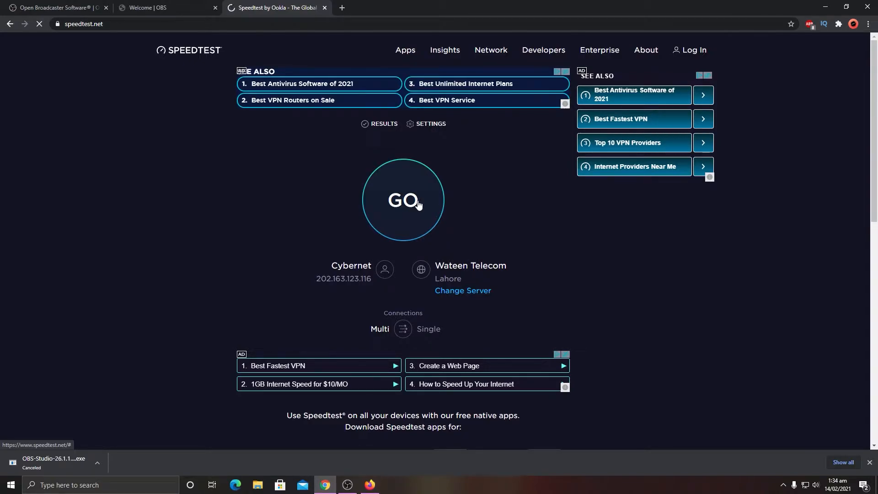
click(418, 203)
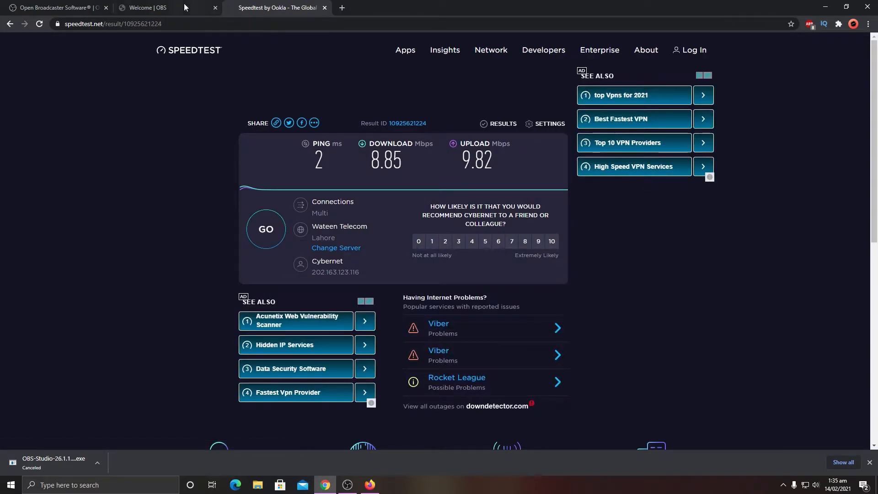
Highlight the download speed in the Speedtest result to examine it, and clear the highlight
drag(375, 162, 404, 161)
click(404, 158)
double_click(395, 166)
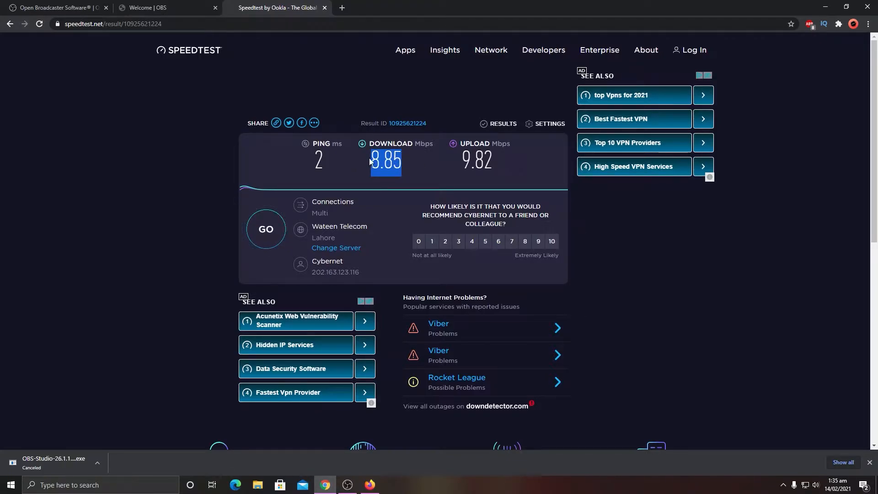
click(395, 165)
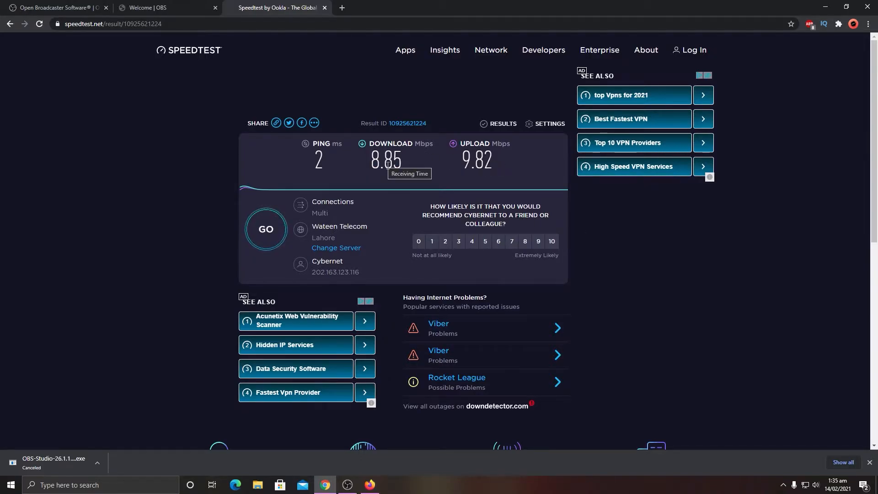
Calculate "70 % of 10" with a Google search in another new tab, rechecking the Speedtest result beforehand
click(342, 8)
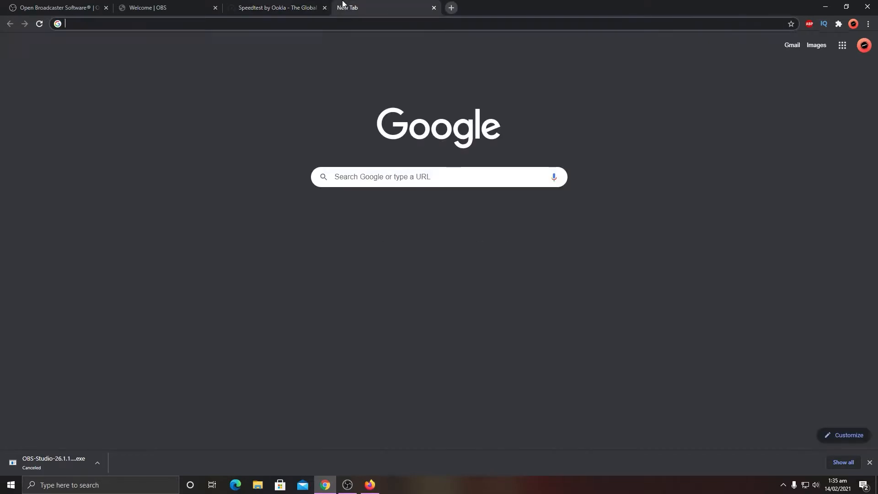
click(264, 4)
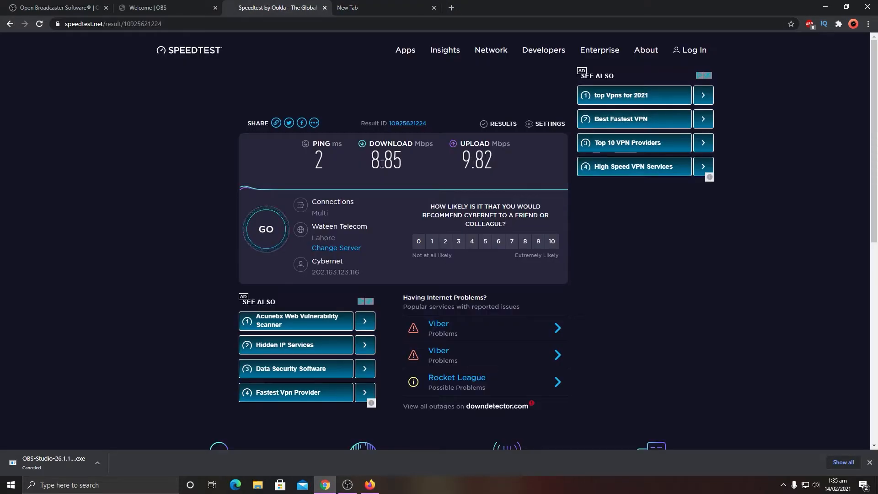
click(397, 5)
click(313, 6)
click(369, 6)
click(348, 29)
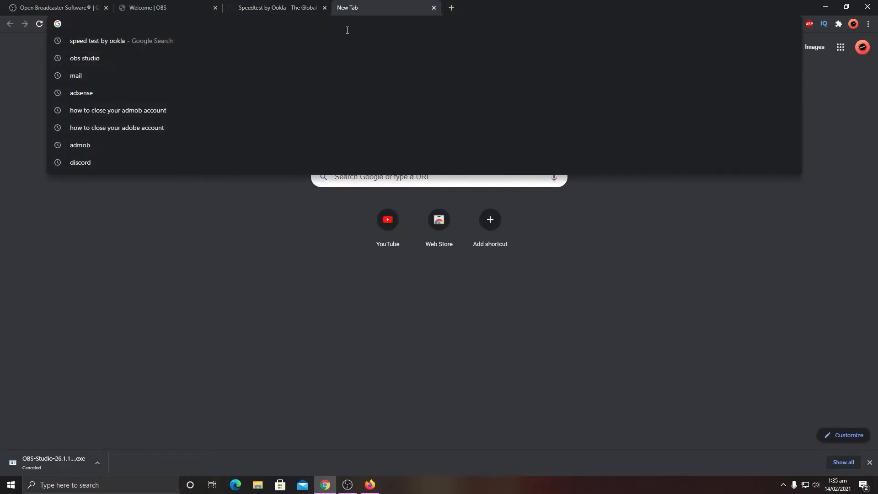
text(70)
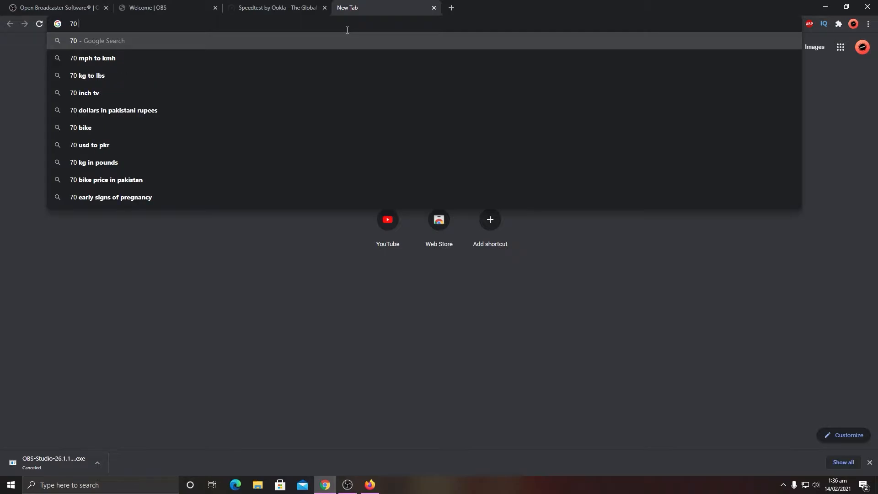
text( % of )
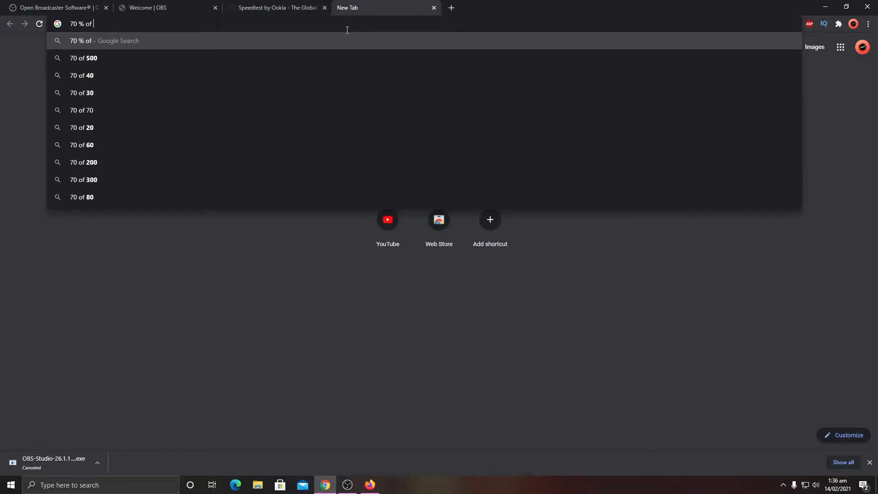
text(10)
key(Return)
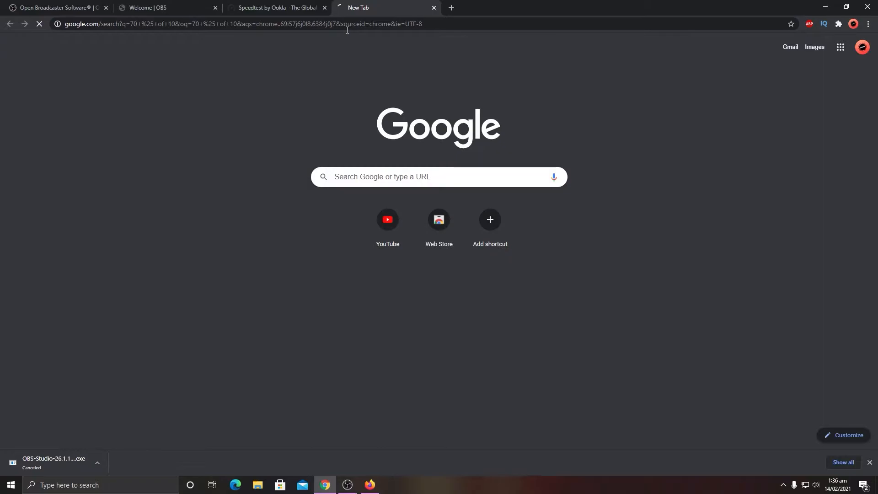
click(358, 143)
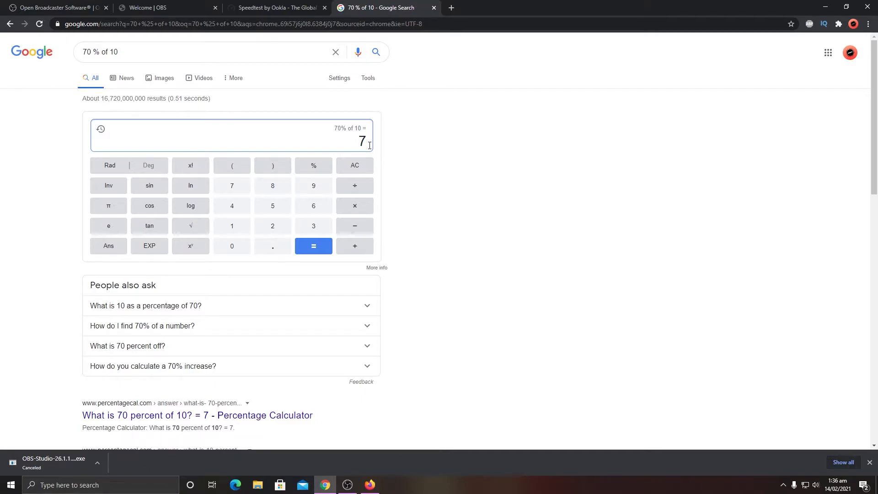
Return to OBS Studio and set the streaming bitrate to 7000 Kbps
click(348, 485)
drag(394, 180, 382, 180)
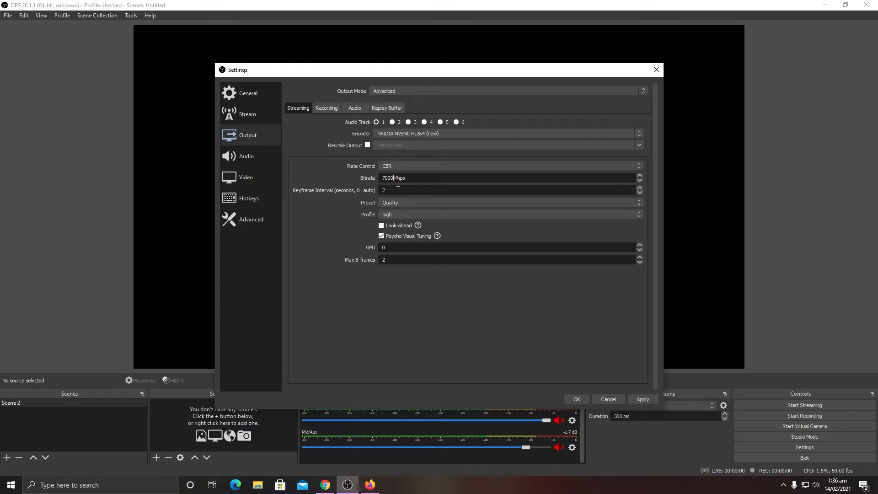
Go back to the Google calculation in Chrome and change the query to "70 % of 30"
click(370, 484)
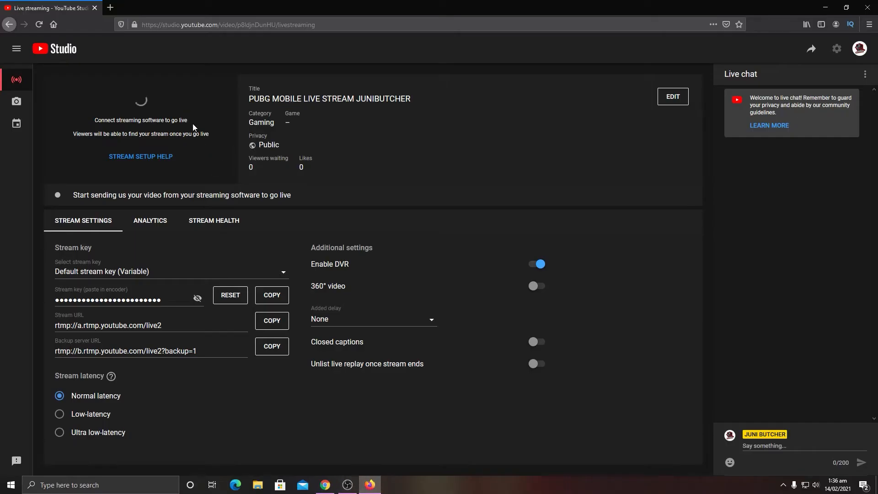
click(325, 485)
click(204, 54)
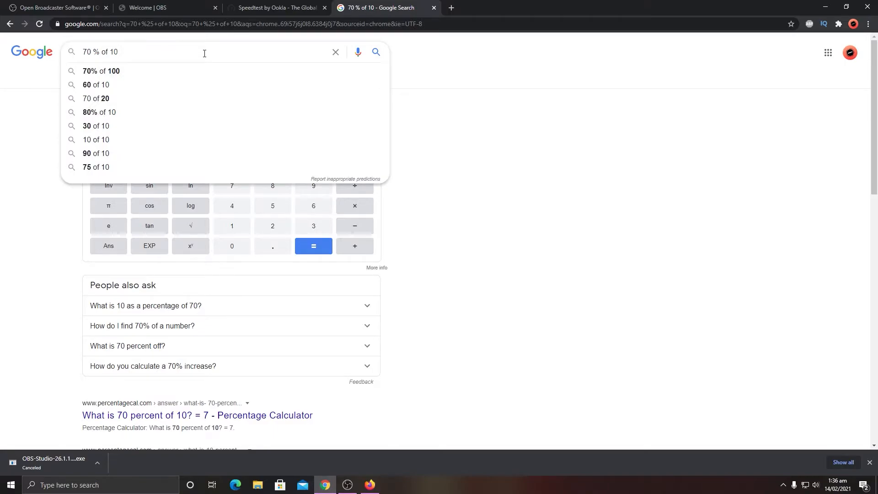
key(BackSpace)
key(BackSpace)
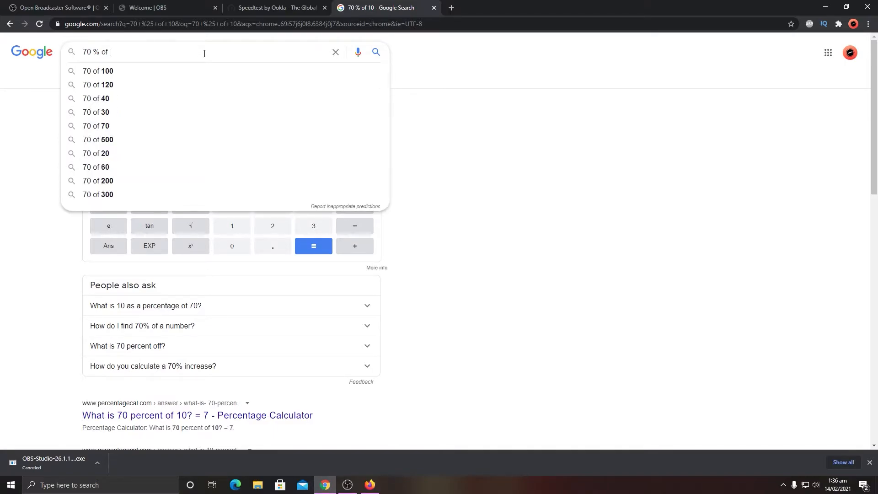
text(30)
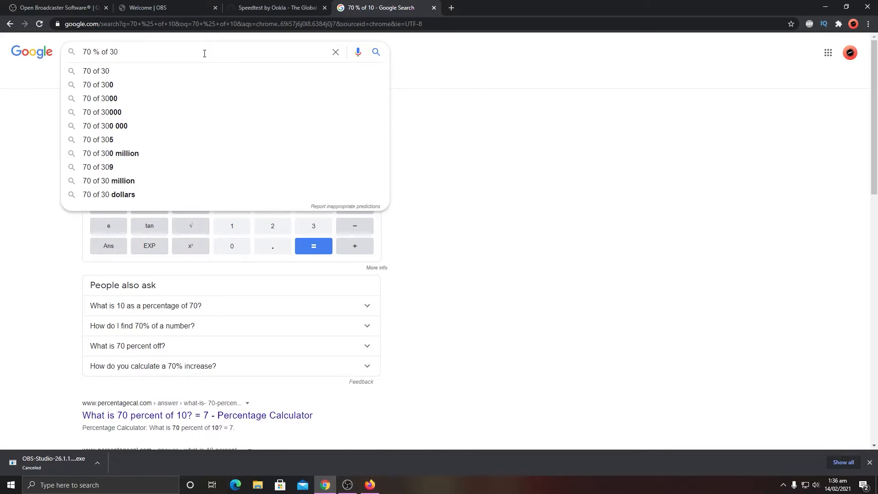
key(Return)
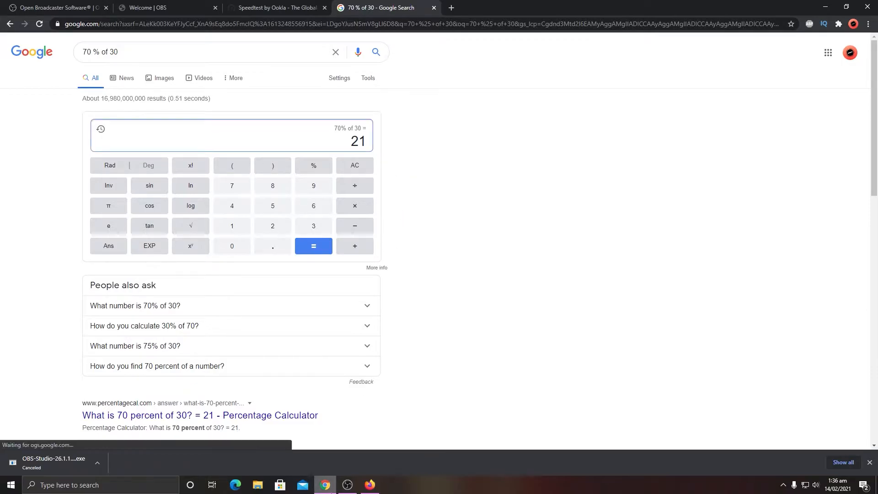
Return to the streaming output settings in OBS Studio with the Keyframe Interval open for editing
click(347, 485)
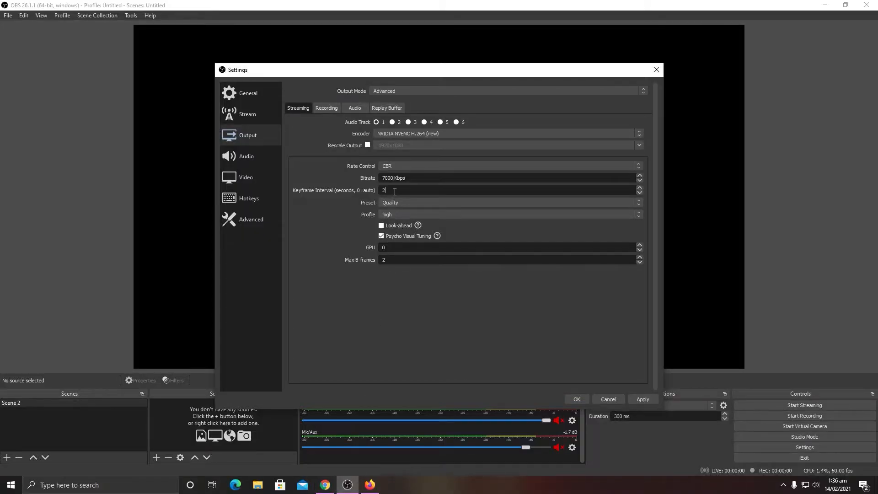
click(369, 485)
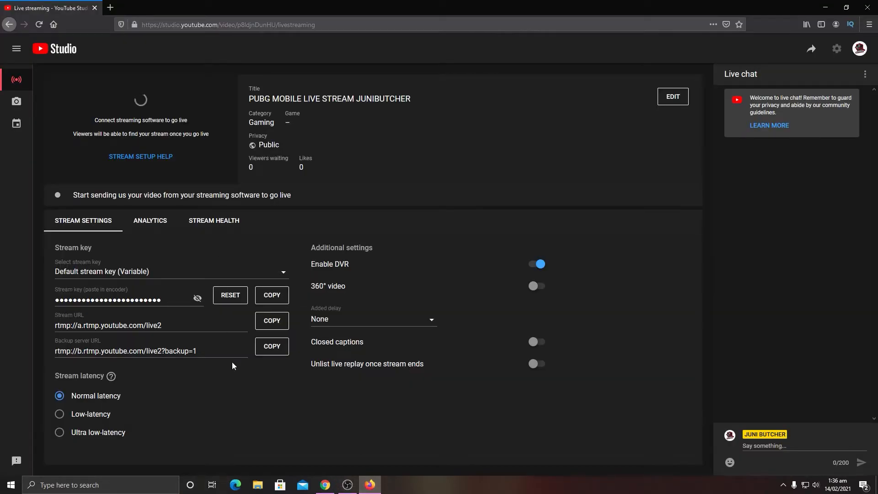
click(325, 485)
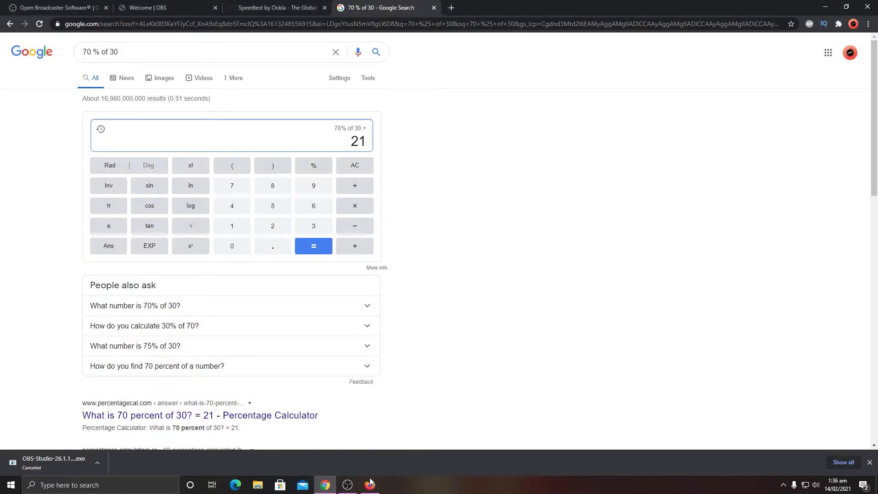
click(347, 485)
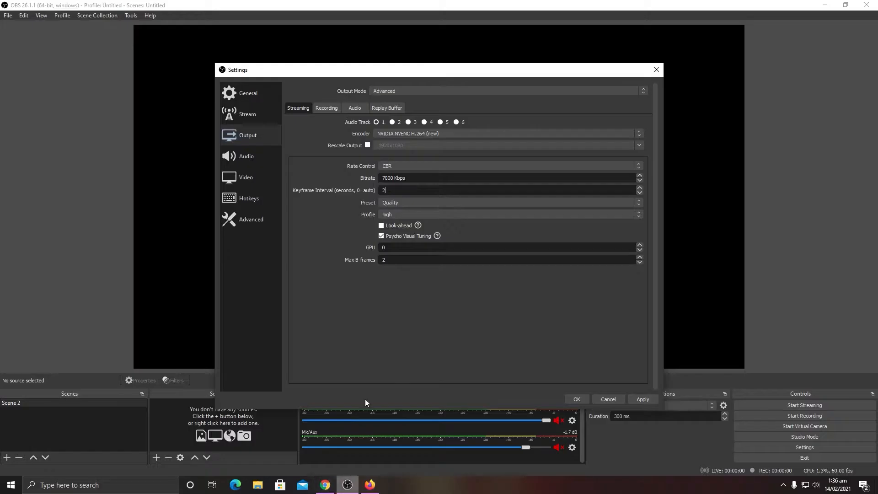
Set the streaming bitrate to 21000 Kbps
click(386, 182)
key(BackSpace)
text(21)
Switch to the Google calculation in Chrome and calculate "70 % of 5"
click(324, 485)
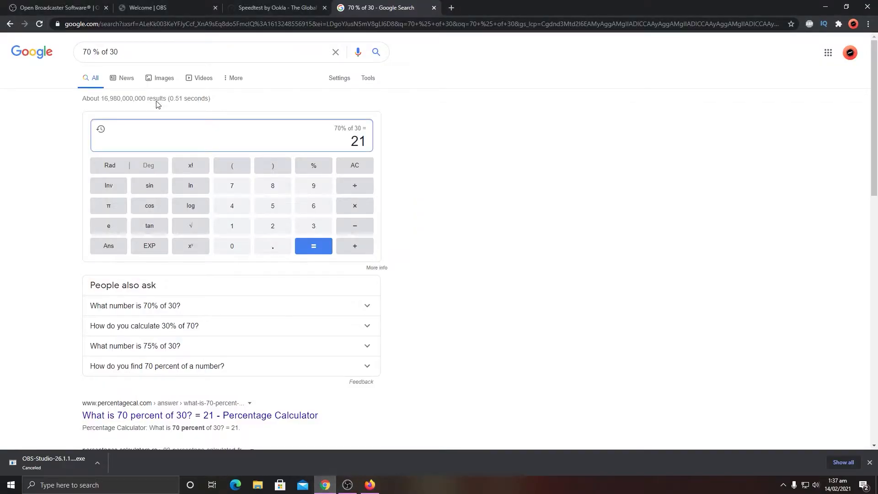
click(162, 58)
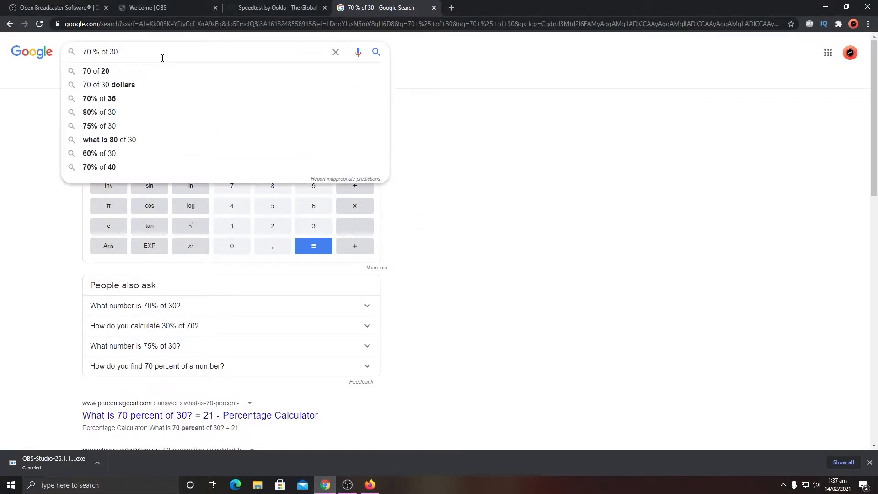
key(BackSpace)
key(BackSpace)
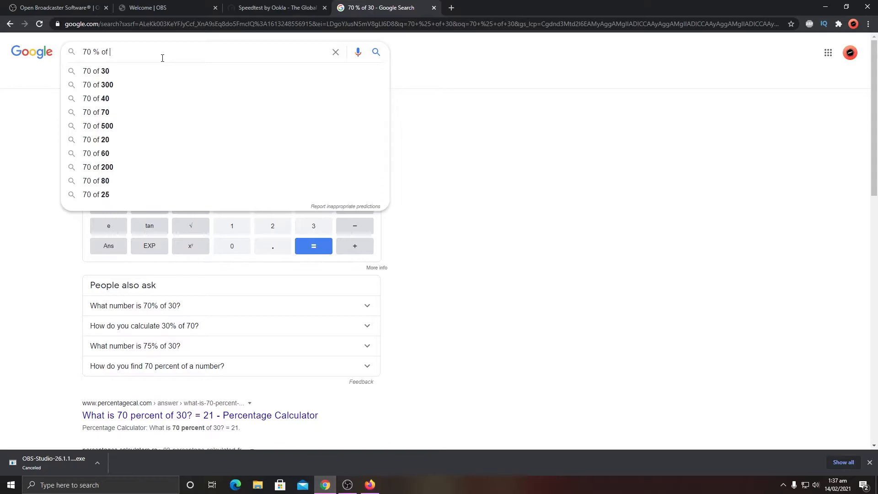
text(5)
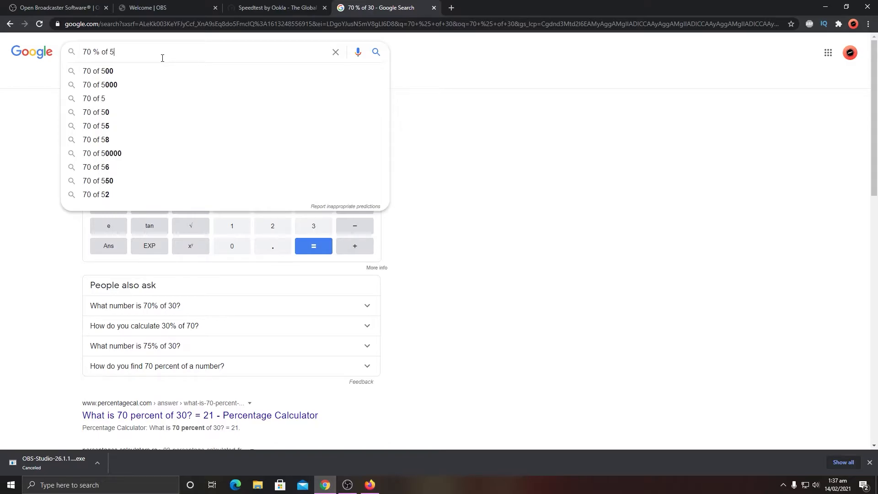
key(Return)
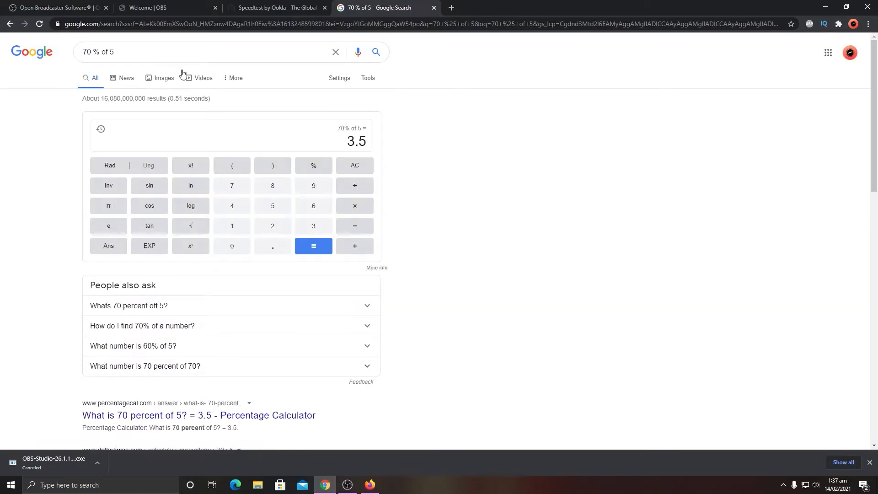
drag(354, 147, 390, 147)
click(390, 148)
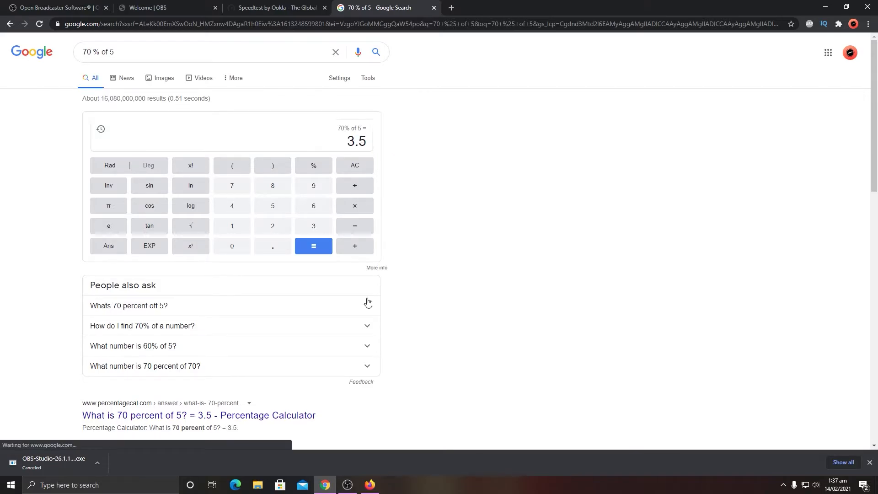
Return to OBS Studio and set the streaming bitrate to 3500 Kbps
click(352, 479)
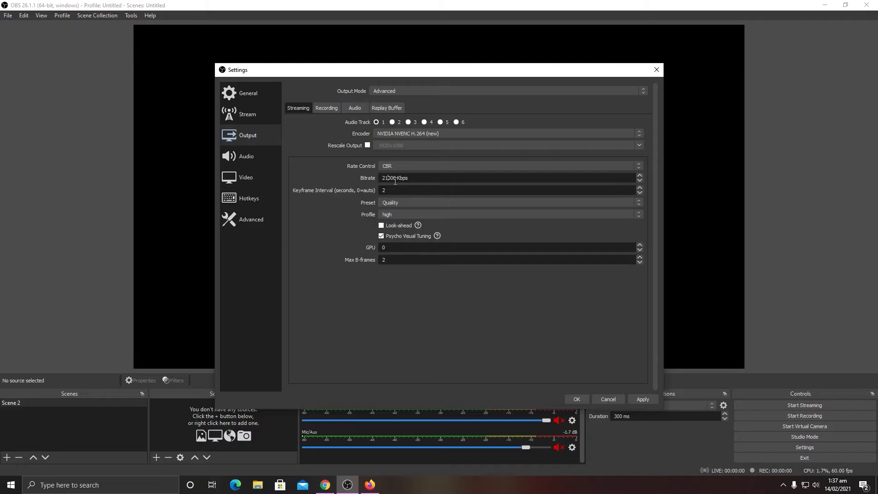
drag(393, 178, 371, 179)
key(BackSpace)
text(350)
double_click(382, 191)
Choose the Quality preset and the high profile for the streaming encoder
click(388, 203)
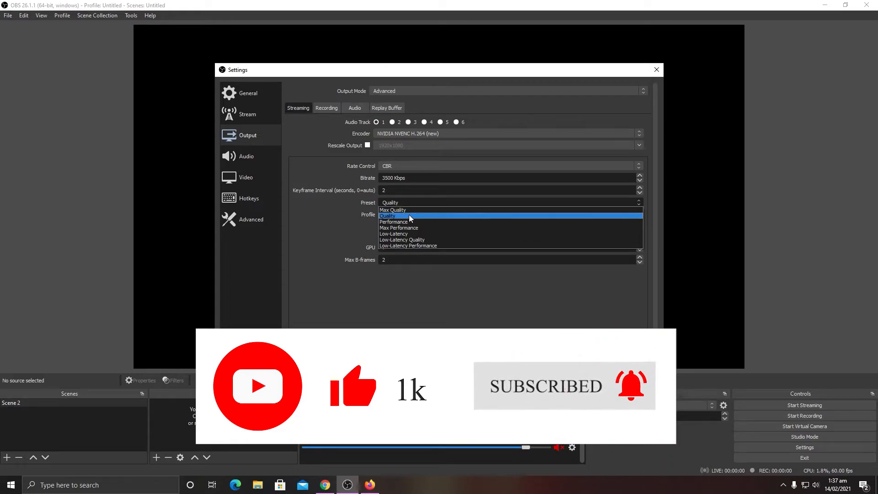
click(409, 215)
click(409, 215)
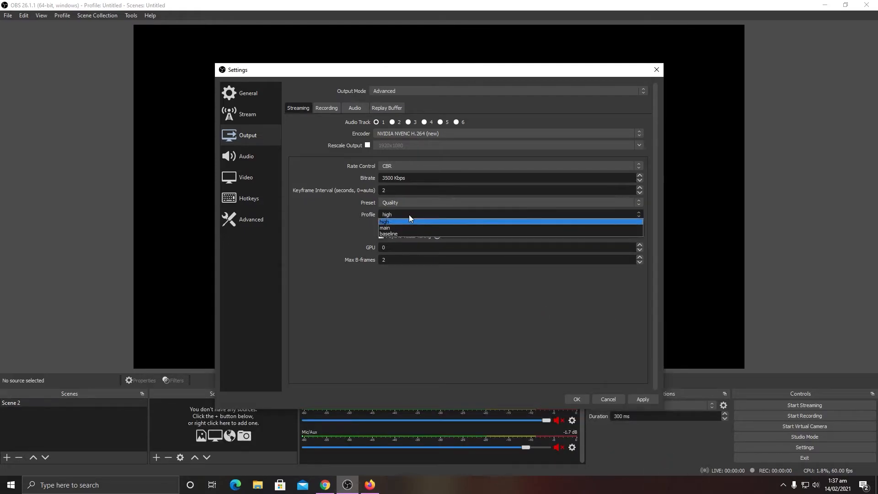
click(410, 215)
click(413, 204)
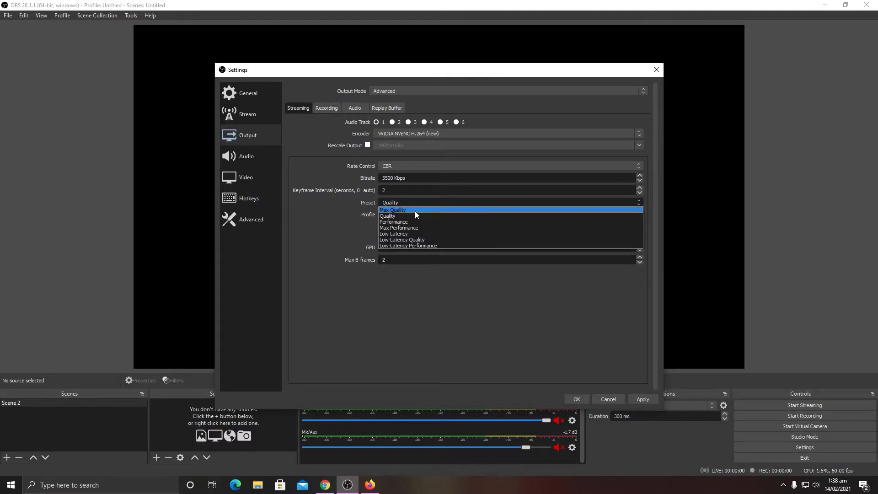
click(414, 217)
click(410, 203)
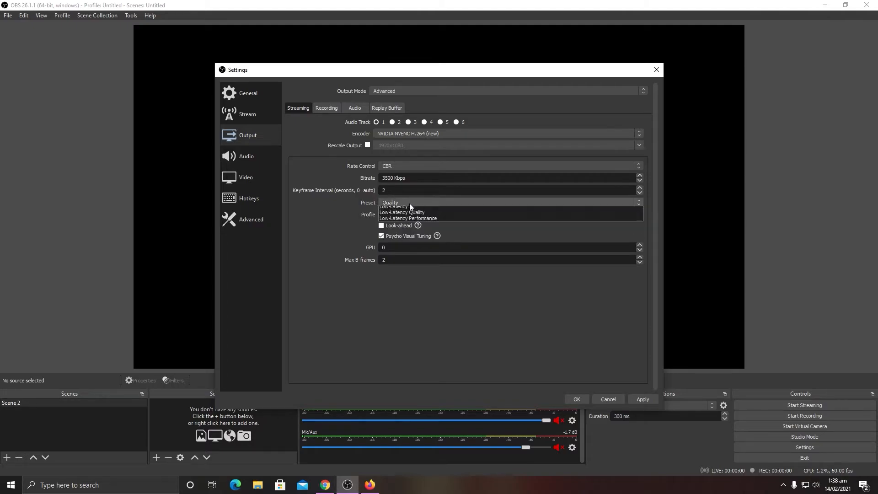
click(410, 216)
click(409, 214)
click(410, 222)
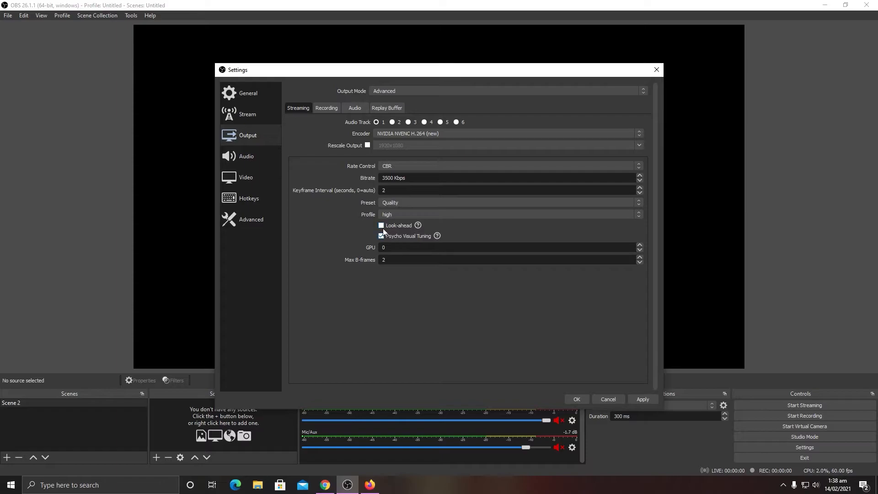
mouse_move(383, 227)
Look through the Recording, Audio and Replay Buffer output settings, ending back on the Streaming output settings
click(328, 108)
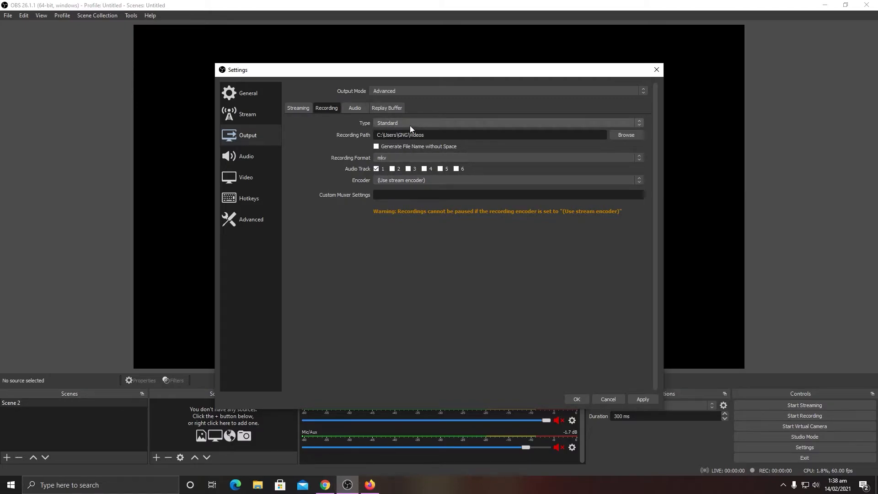
click(359, 110)
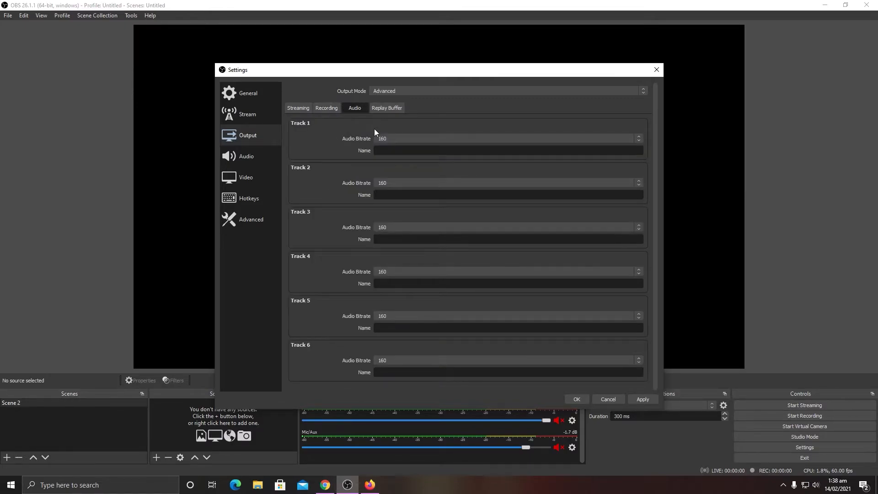
click(383, 111)
click(299, 108)
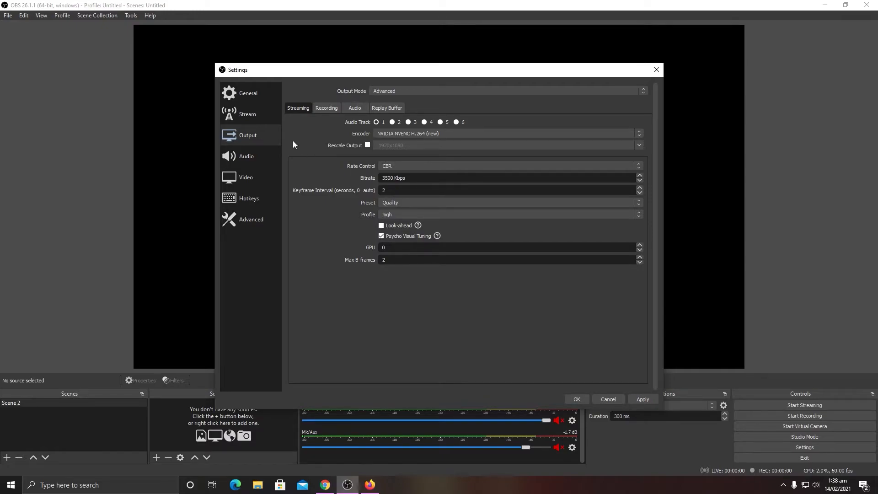
Open the general audio settings and check the sample rate options
click(243, 160)
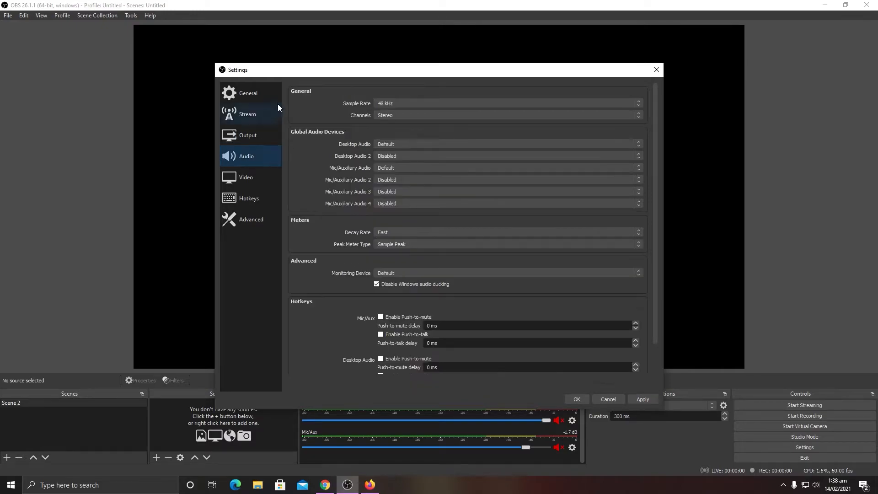
click(395, 105)
click(396, 104)
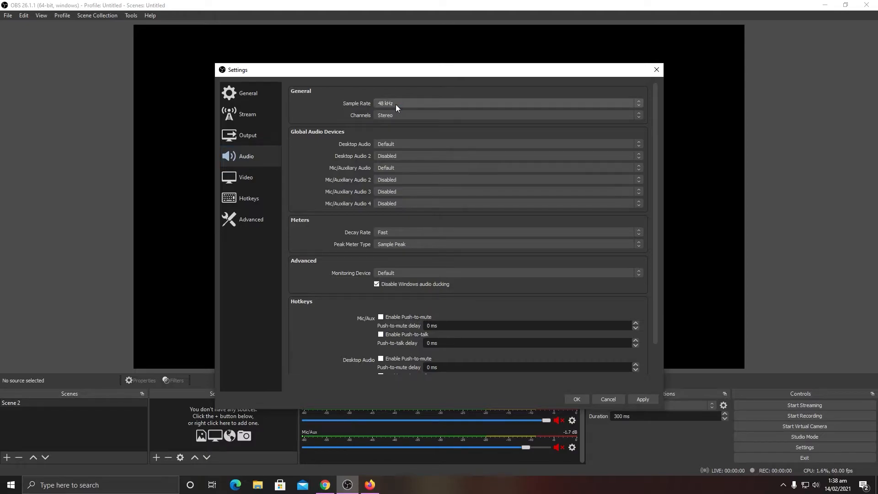
Set both the base canvas resolution and the scaled output resolution to 1920x1080 in the video settings
click(255, 179)
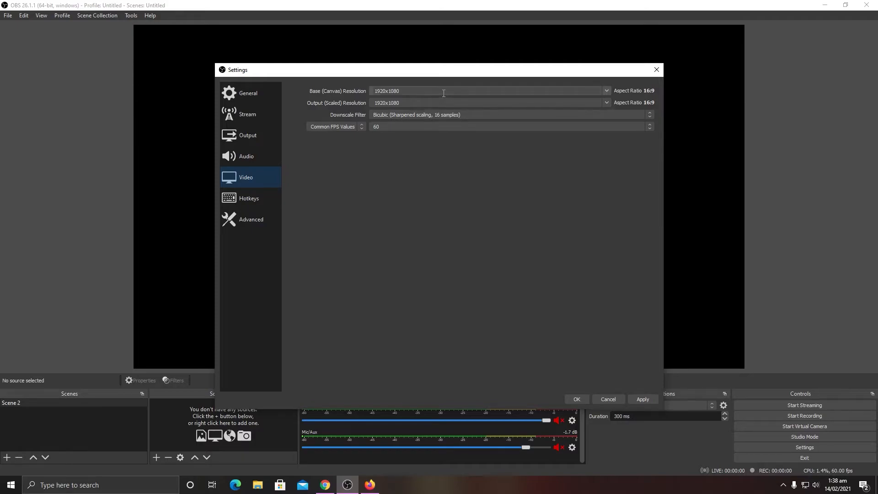
click(608, 90)
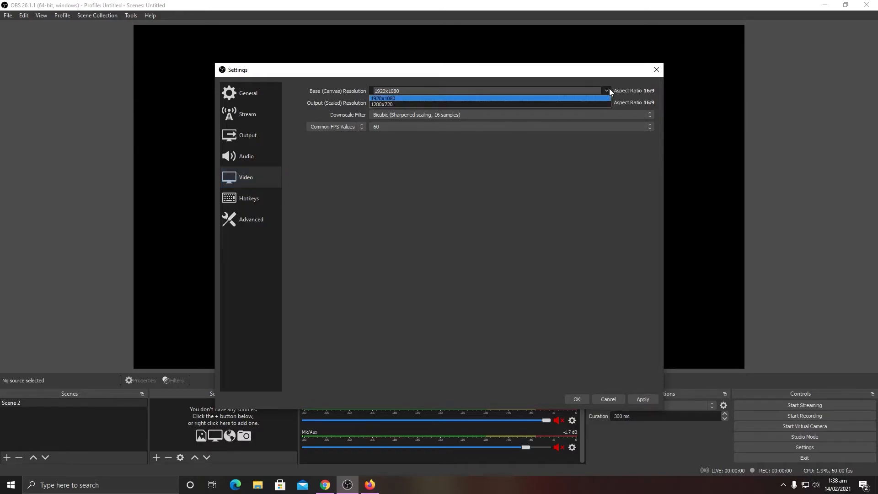
click(486, 98)
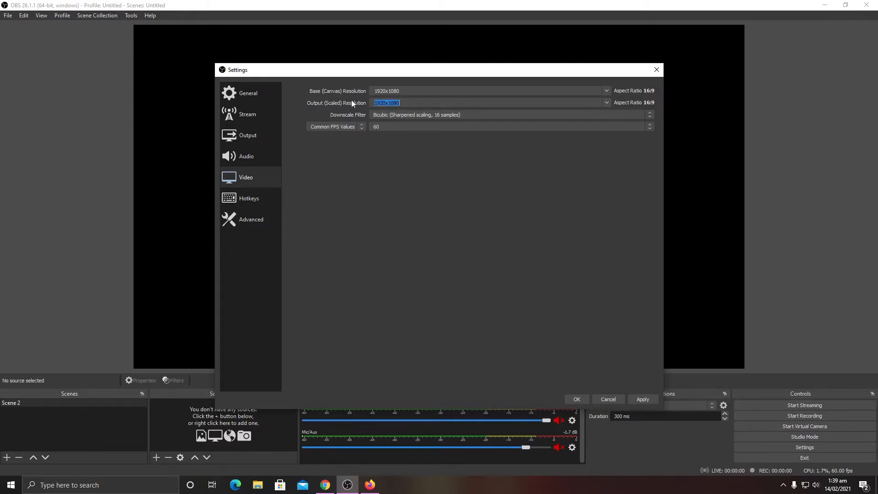
click(607, 102)
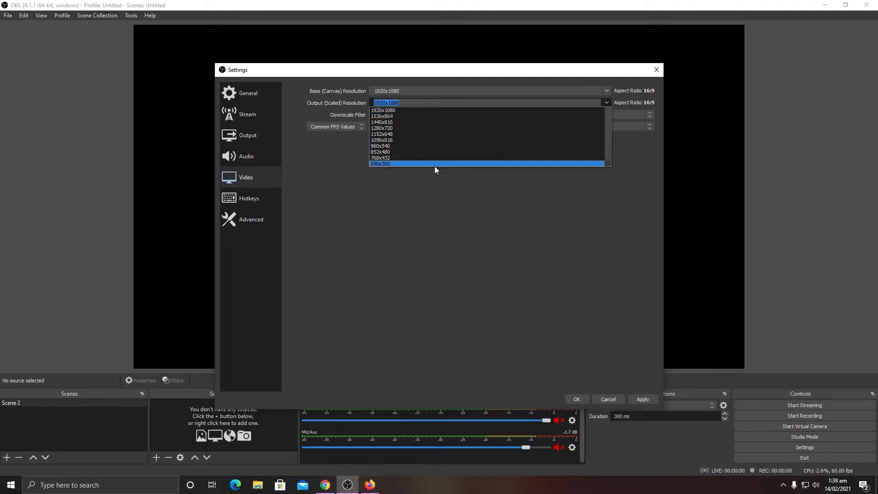
click(431, 110)
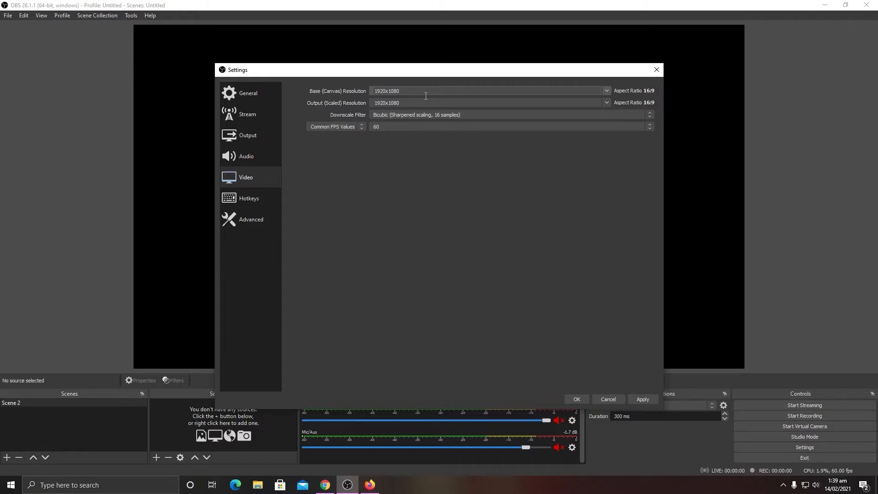
Choose the Bicubic (Sharpened scaling, 16 samples) downscale filter and a common FPS value of 60
click(386, 116)
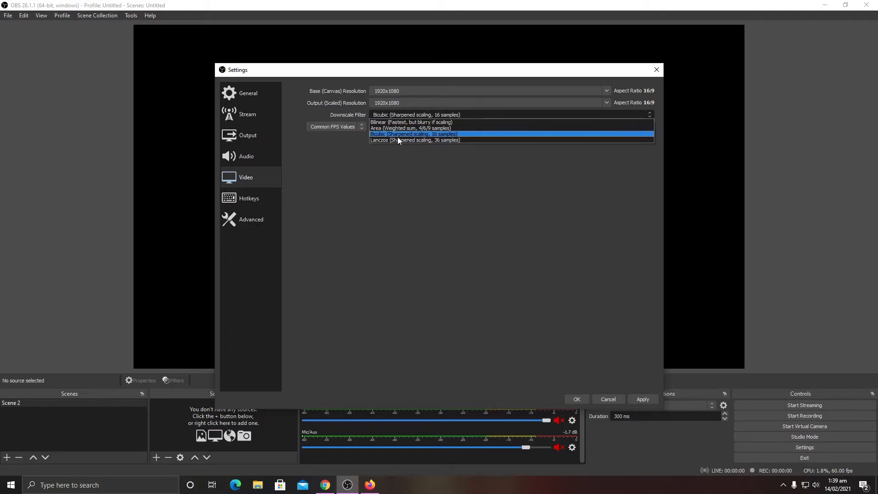
click(439, 135)
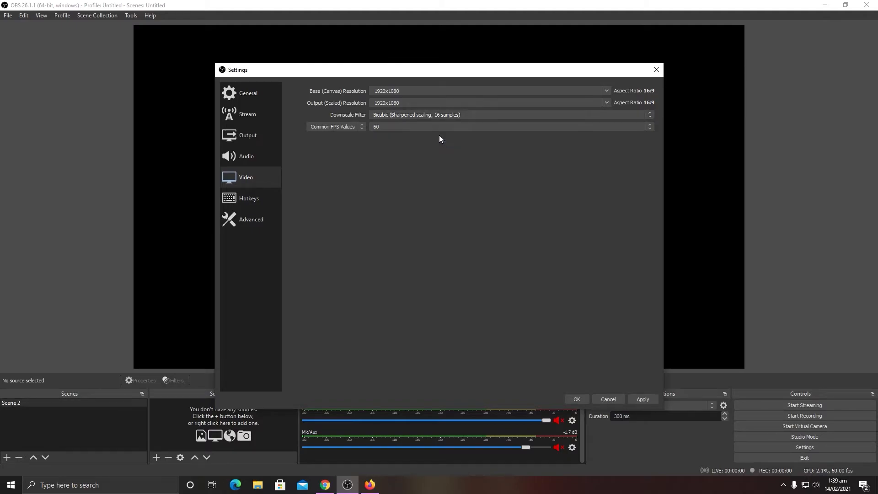
click(437, 114)
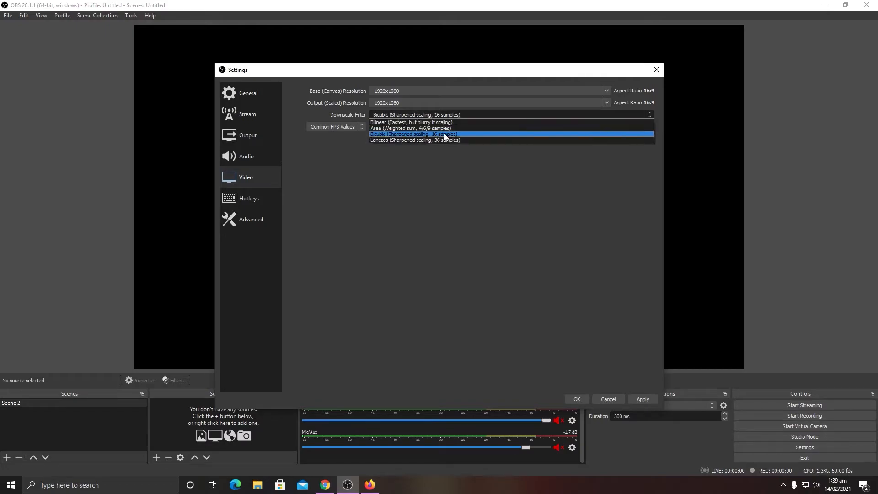
click(445, 136)
click(350, 127)
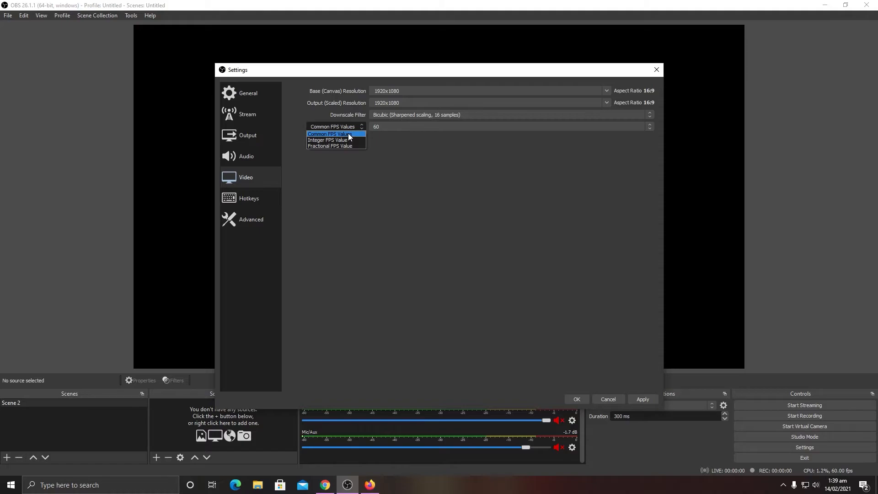
click(379, 126)
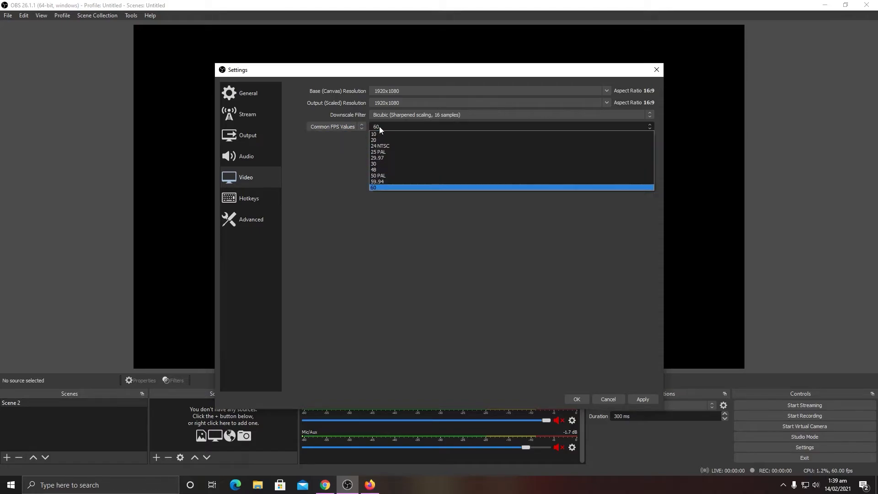
click(396, 187)
Look through the hotkey settings and the advanced settings, checking the process priority options
click(249, 199)
click(251, 218)
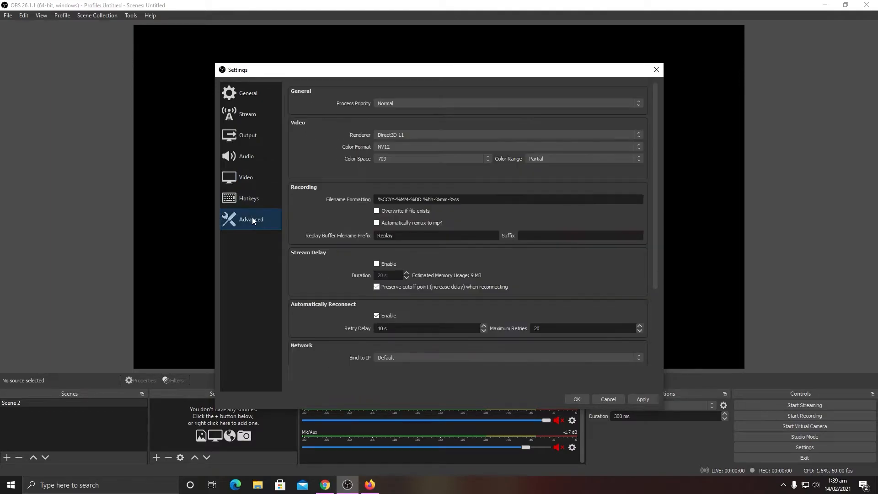
click(403, 103)
click(403, 103)
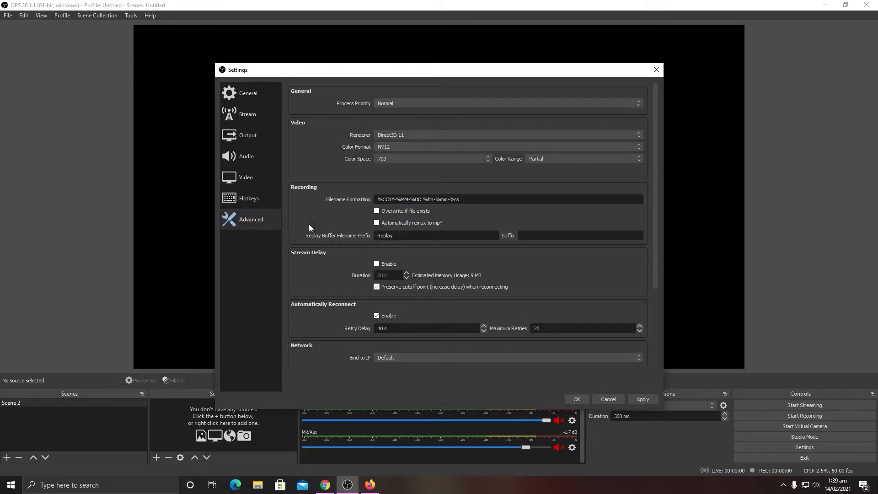
Revisit the hotkey settings, then apply the settings and close the Settings window
click(256, 202)
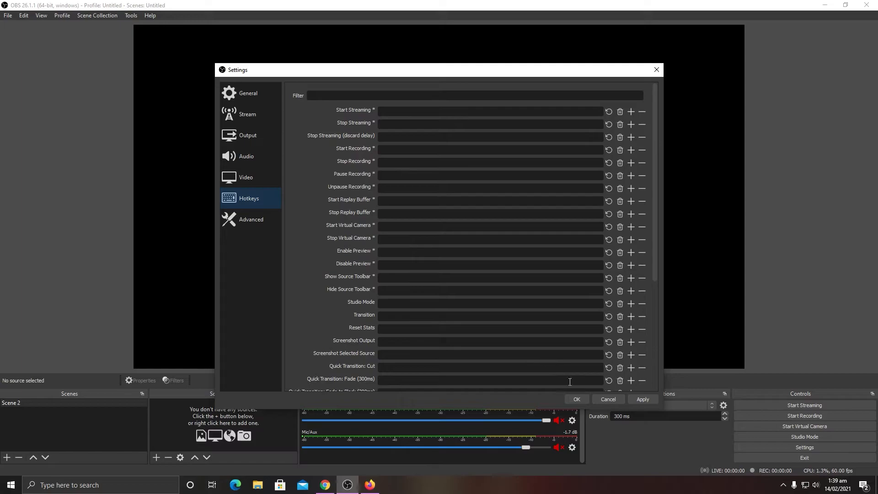
click(637, 400)
click(584, 399)
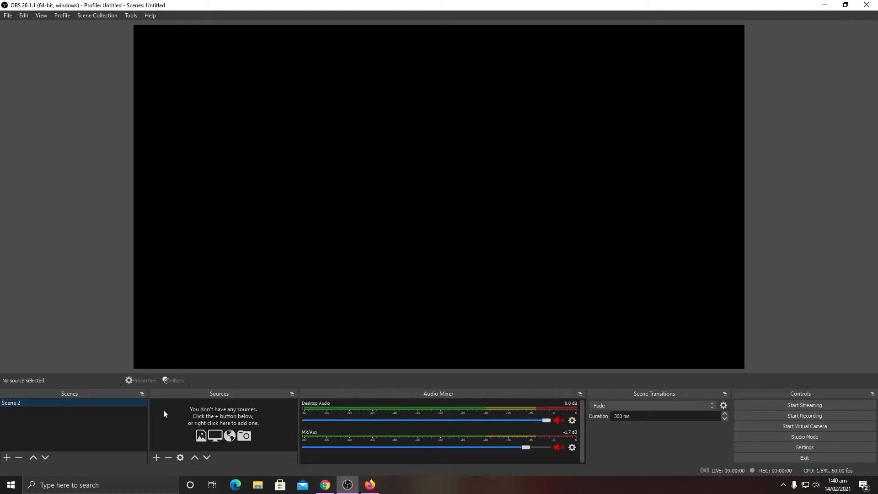
Add a new scene named "Live stream starting"
right_click(47, 405)
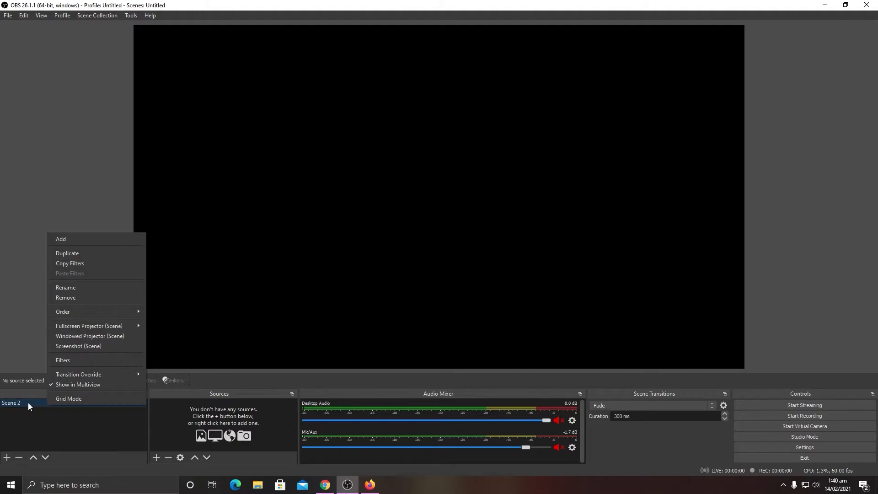
click(40, 418)
click(7, 457)
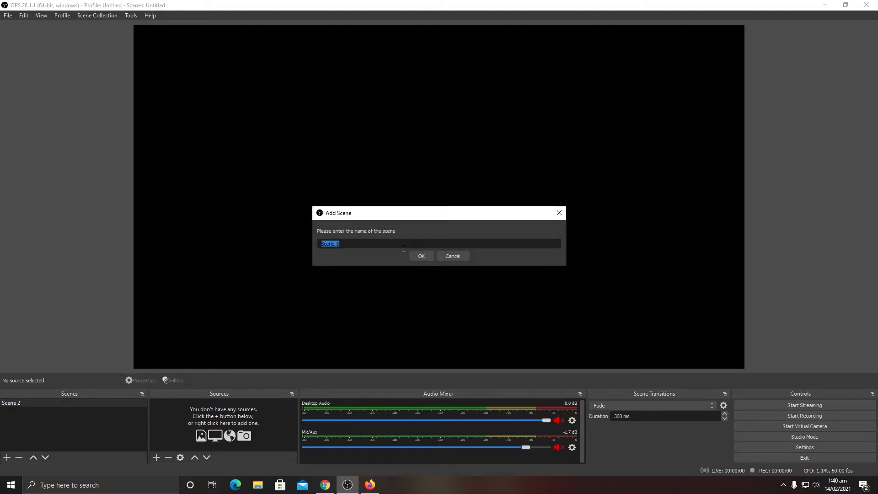
text(Live streeam)
key(BackSpace)
key(BackSpace)
key(BackSpace)
text(eam)
key(BackSpace)
key(BackSpace)
key(BackSpace)
text(am starting)
key(Return)
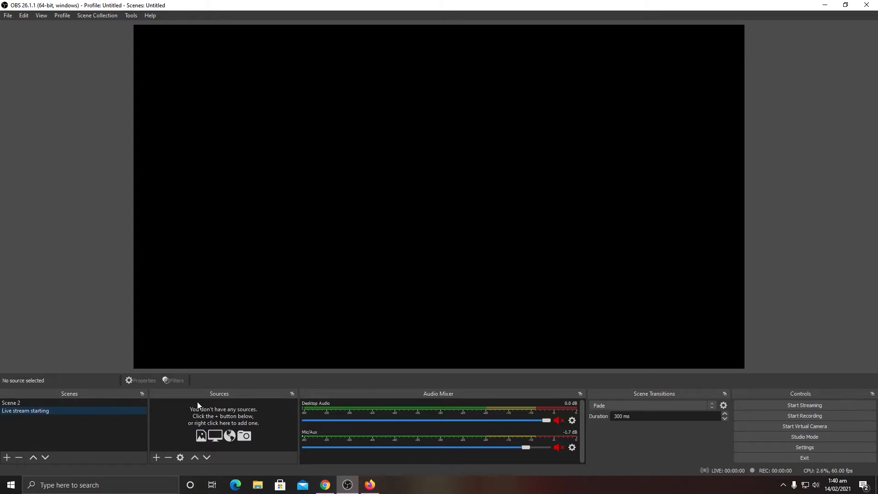
Add a new media source named "Live stream Overlay" to the Live stream starting scene
click(156, 457)
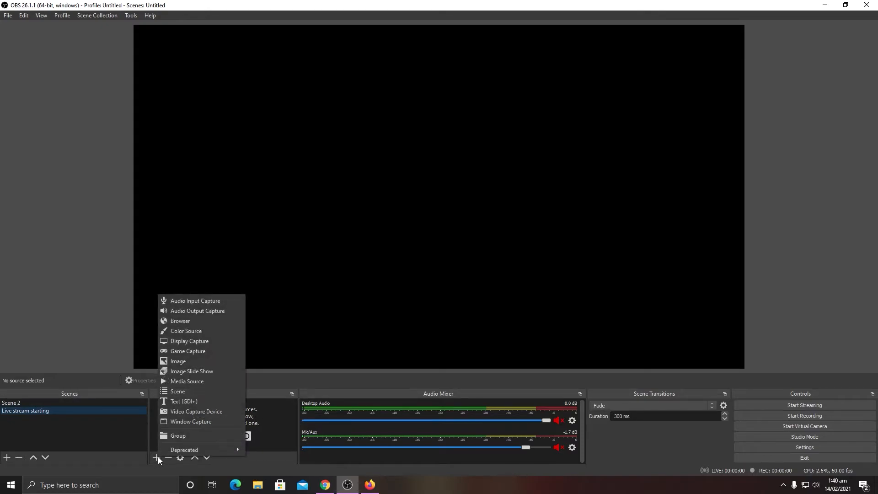
click(190, 382)
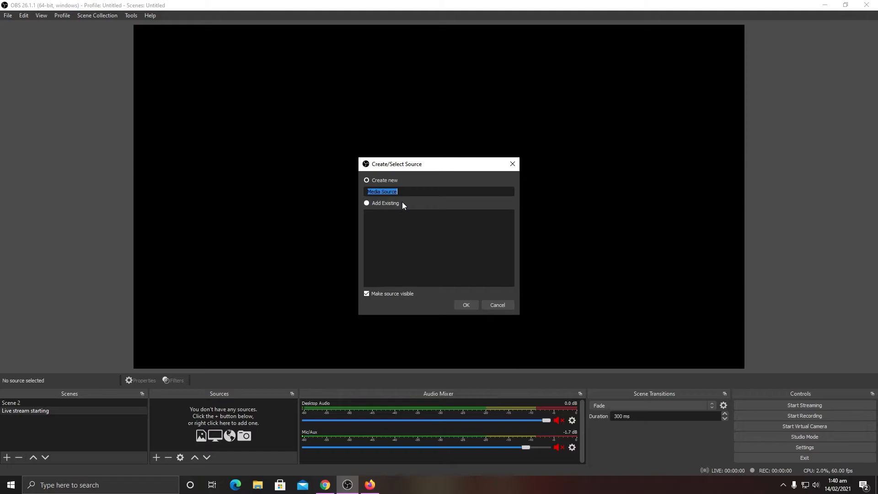
text(Live stream Overlay)
key(Return)
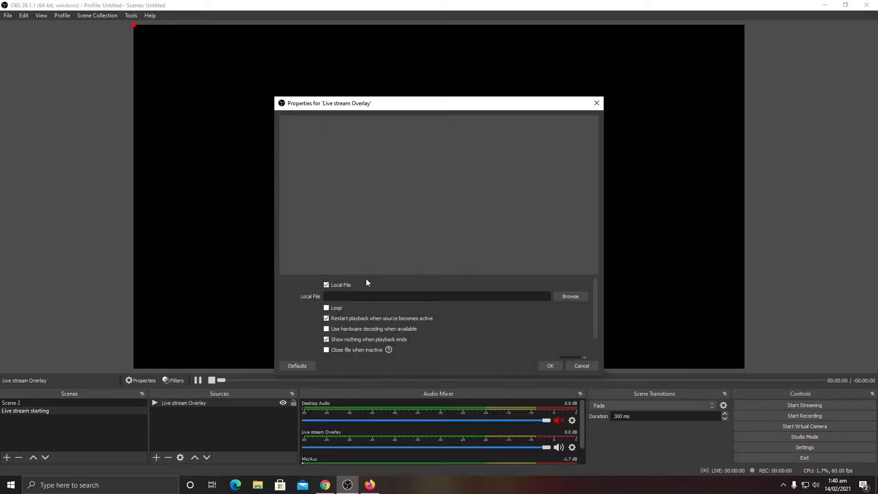
Load Stream Starting Soon.mov from the Stream Pack folder as the overlay's local file and accept the properties
click(567, 297)
scroll(311, 225, up, 2)
click(319, 228)
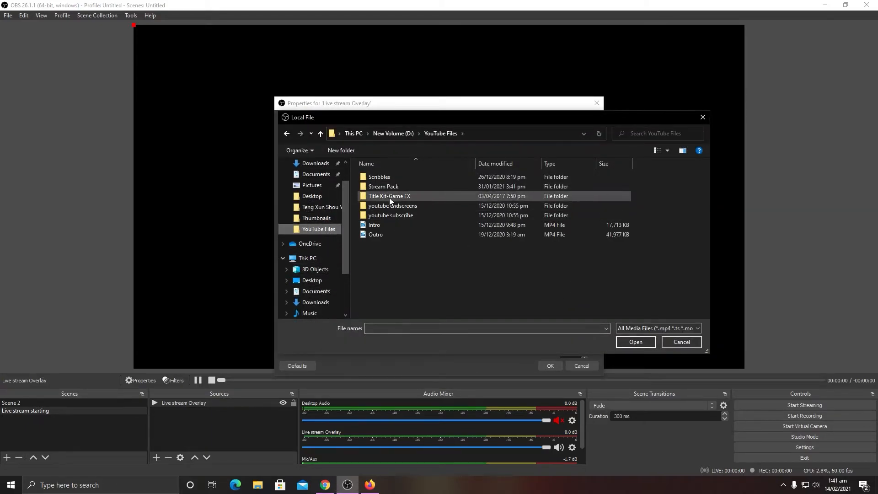
double_click(397, 186)
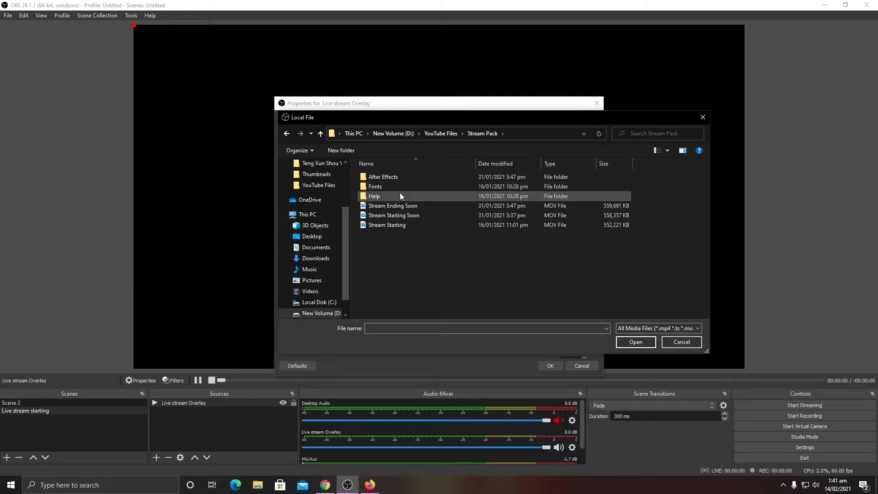
double_click(420, 215)
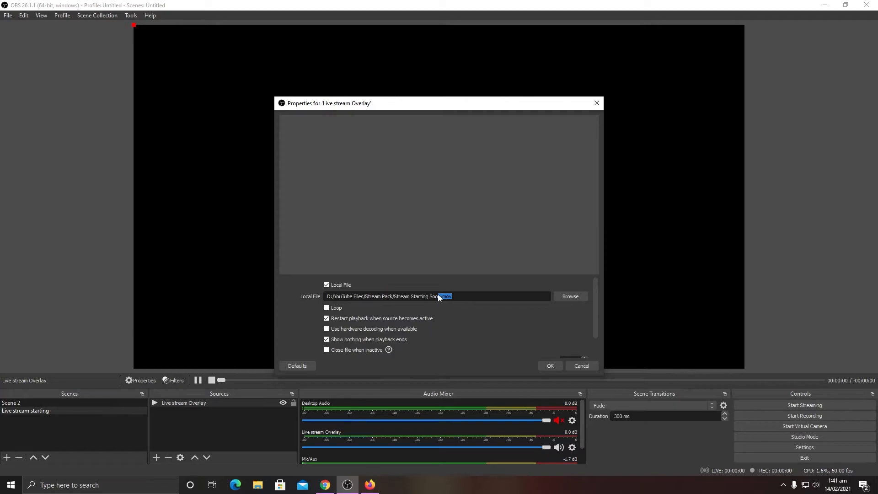
click(326, 308)
click(553, 367)
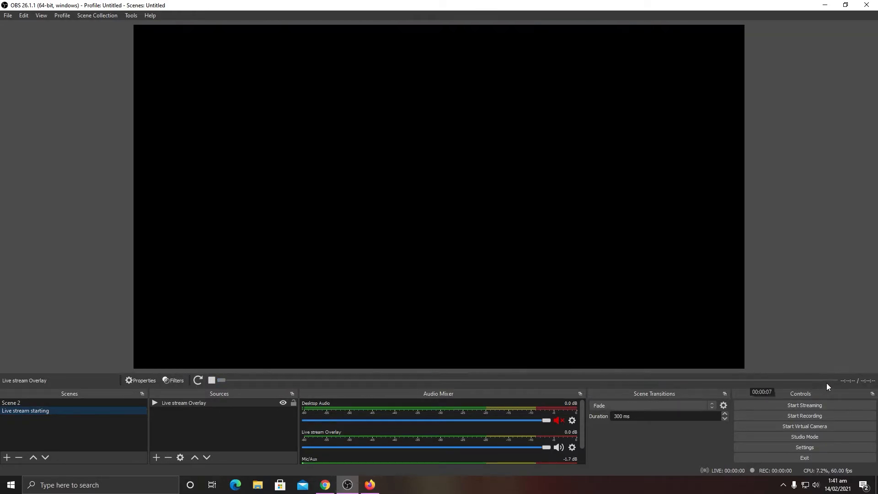
Reopen the Live stream Overlay source's properties and make its video loop
click(194, 404)
double_click(193, 403)
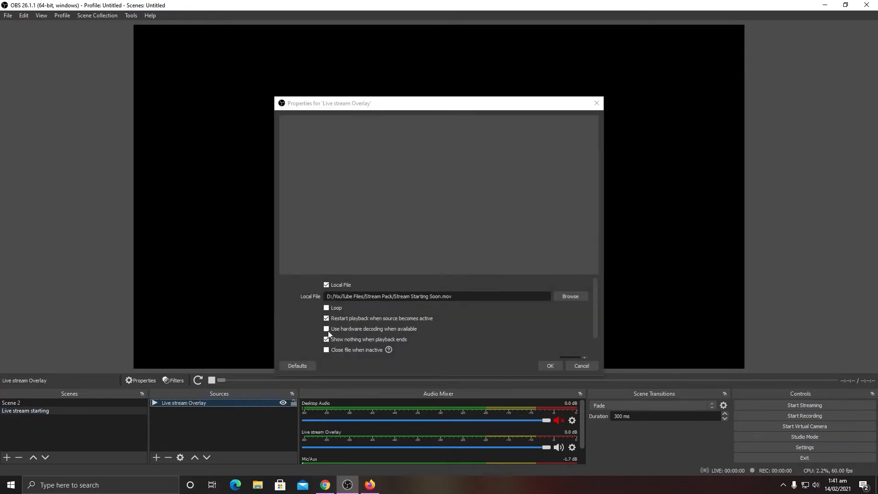
click(547, 364)
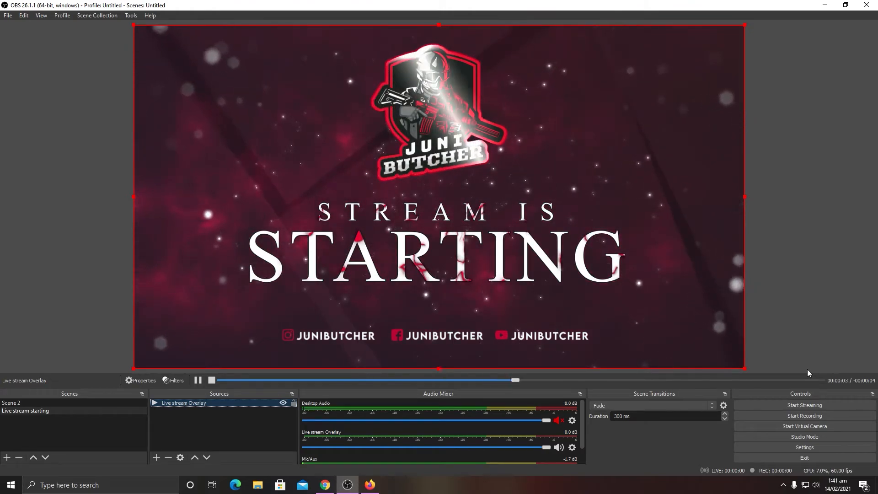
Add a second media source named "Music" to the Live stream starting scene
click(156, 458)
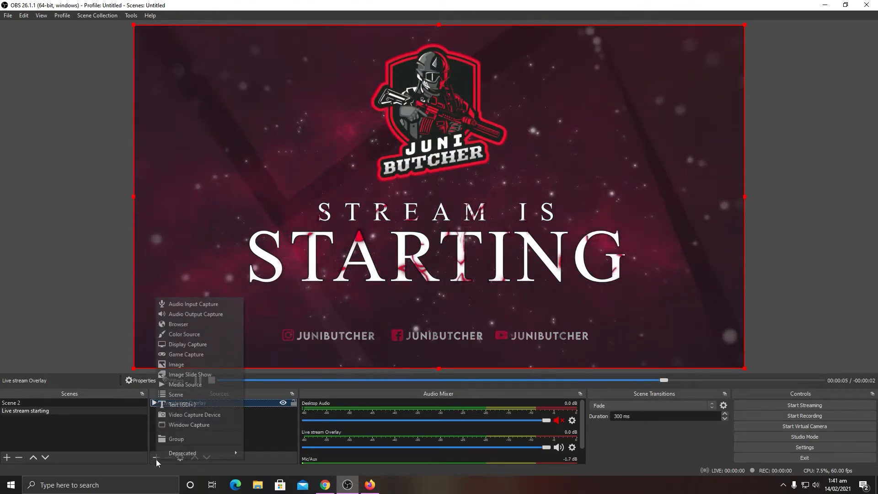
click(199, 384)
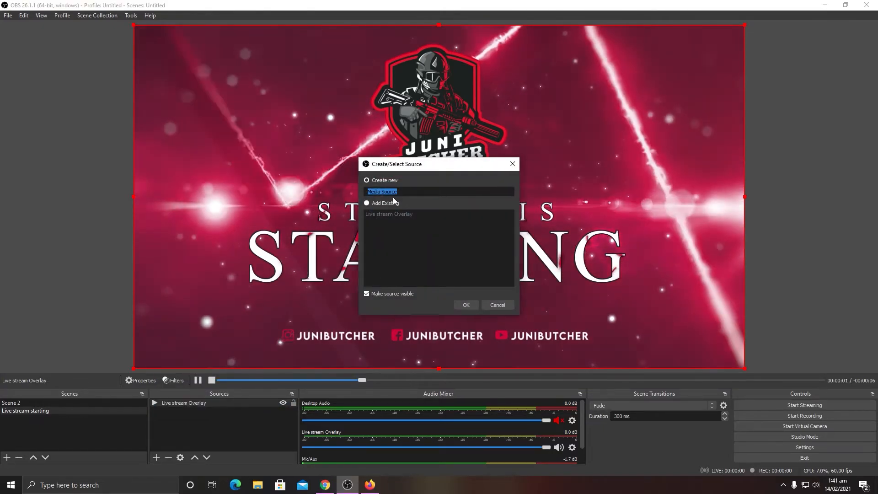
text(Mulsic)
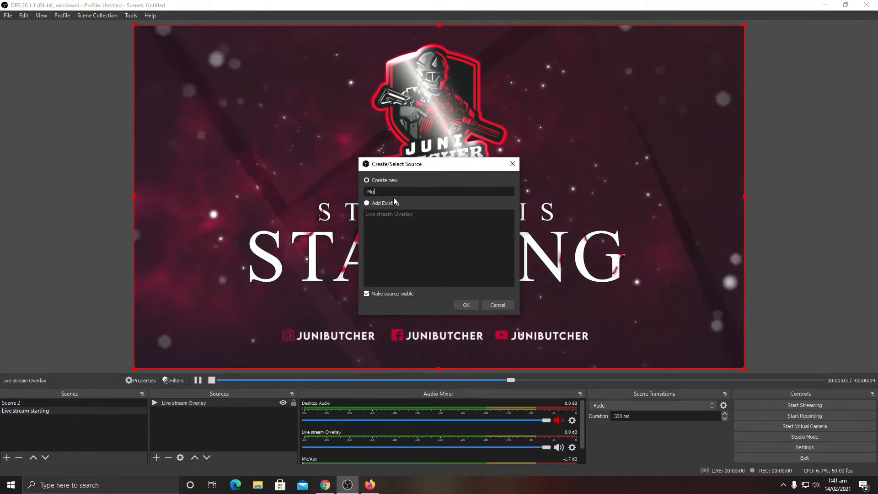
key(Return)
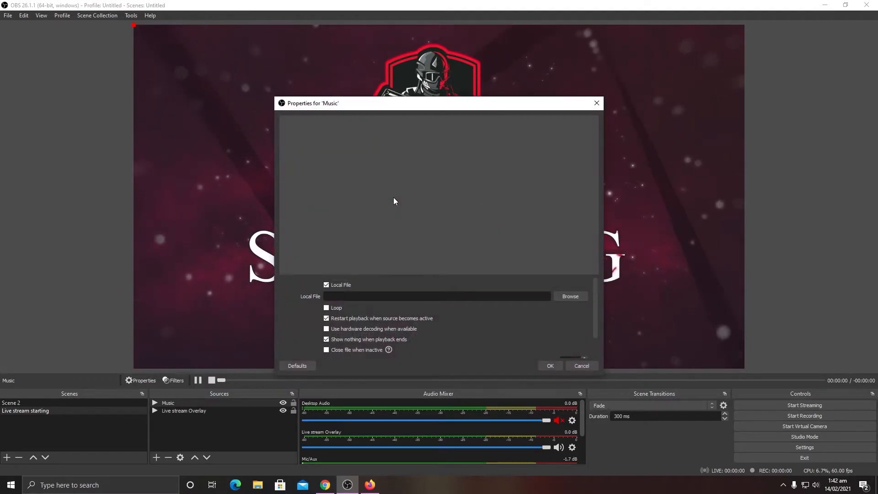
Enable looping for the Music source, load Shadows - Anno Domini Beats.mp3 from Downloads, and check its level in the mixer
click(326, 308)
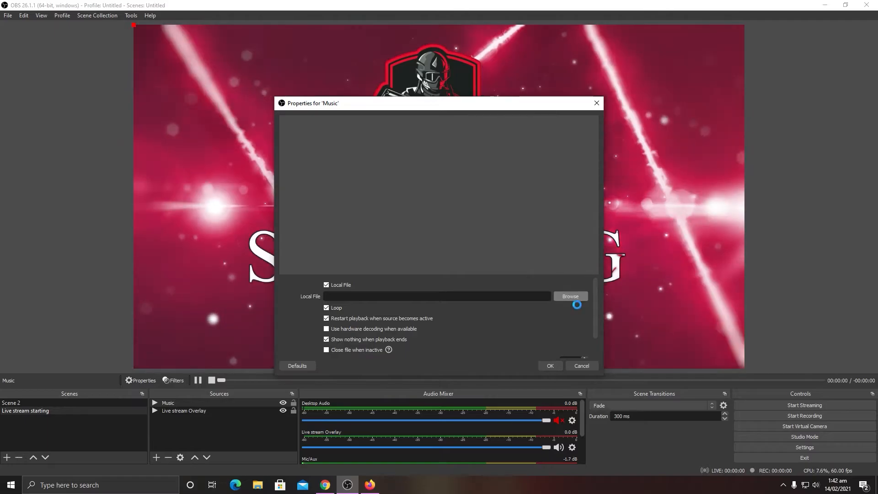
click(570, 297)
click(315, 192)
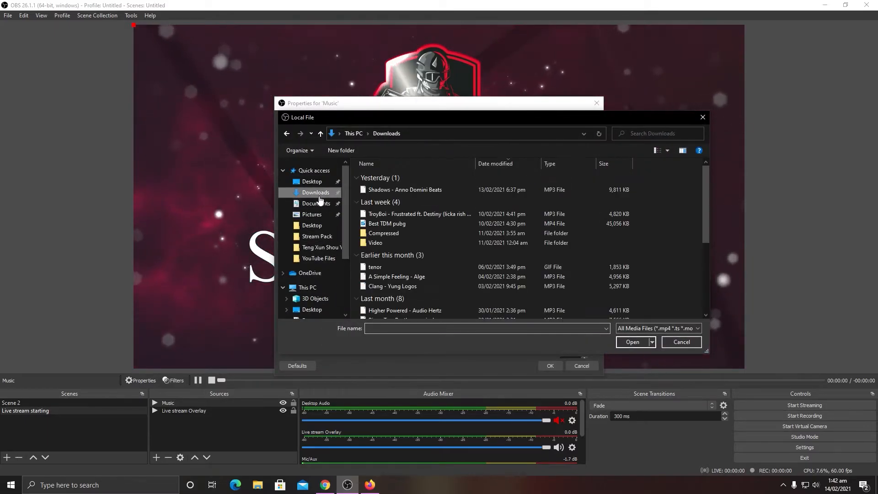
double_click(393, 191)
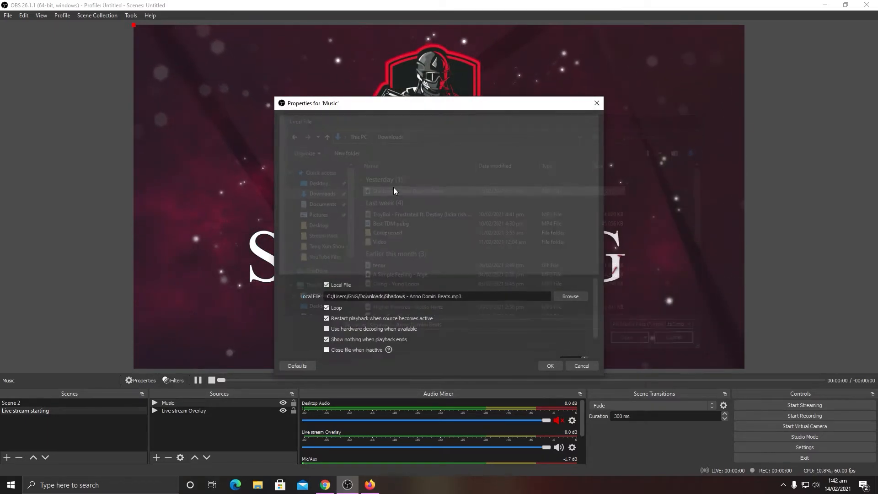
click(551, 366)
drag(583, 418, 582, 444)
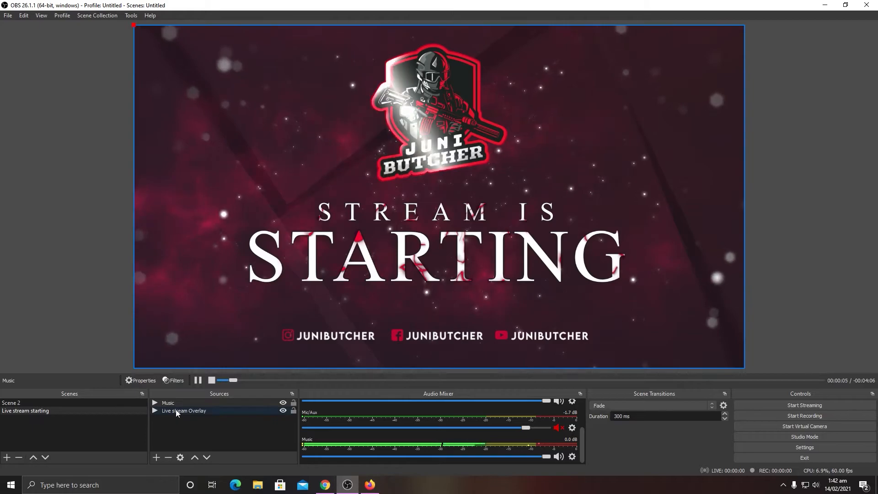
Rename the Live stream starting scene to "Live stream starting Scene 1"
click(48, 410)
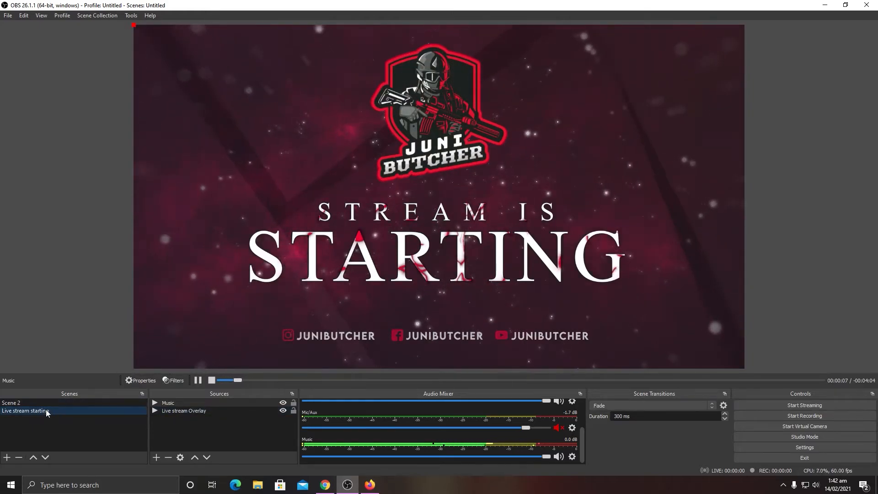
right_click(45, 410)
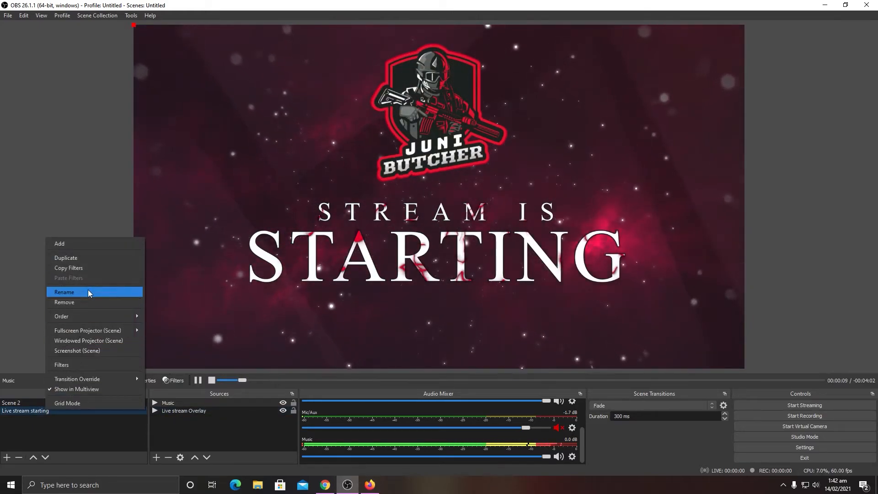
key(Escape)
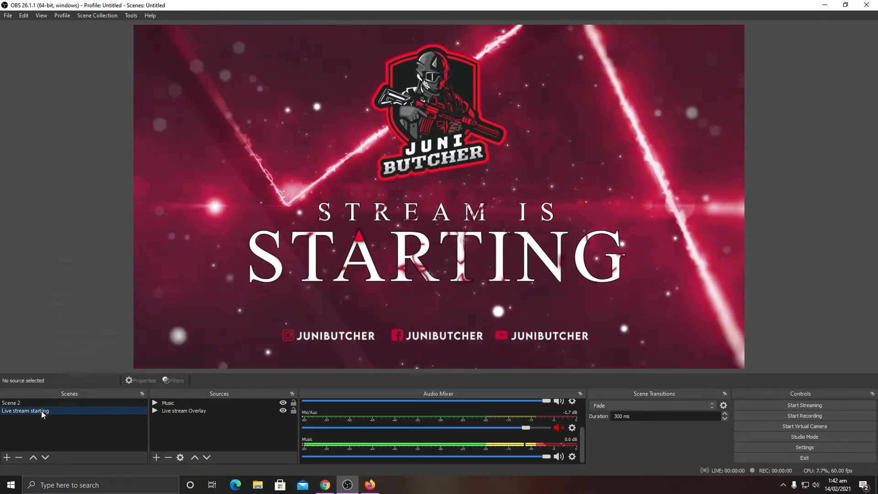
right_click(41, 411)
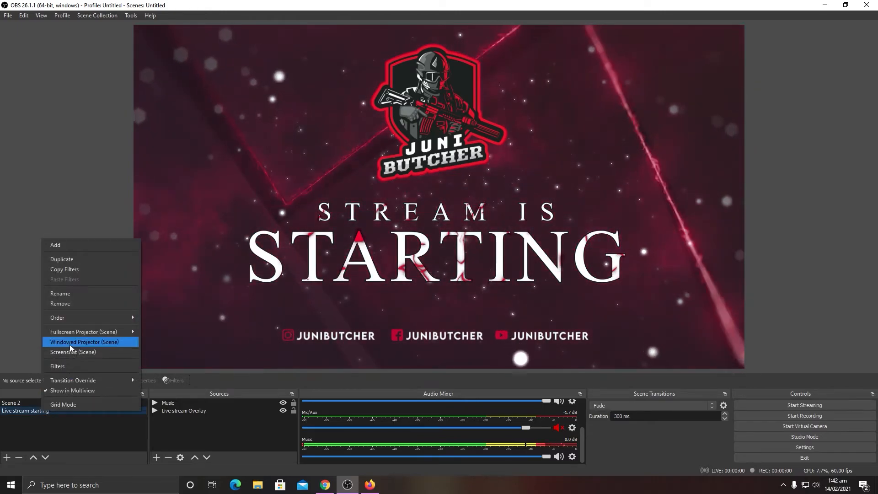
click(78, 293)
text(Scene )
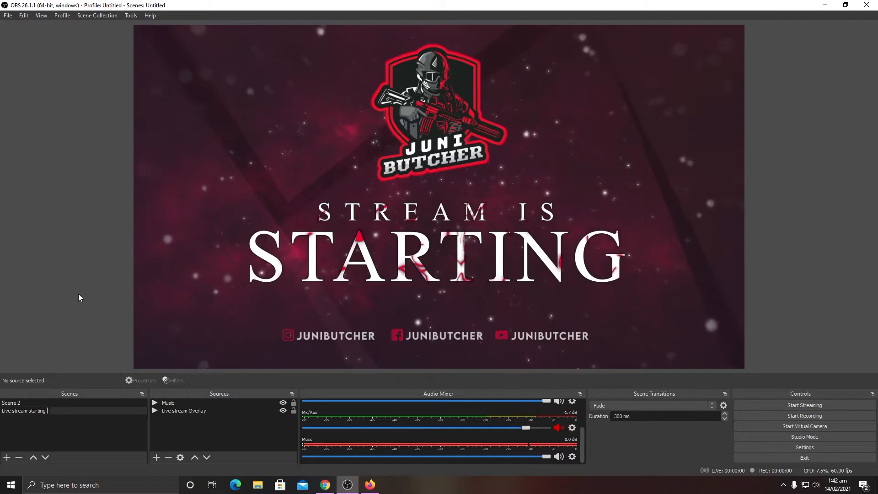
text(1)
key(Return)
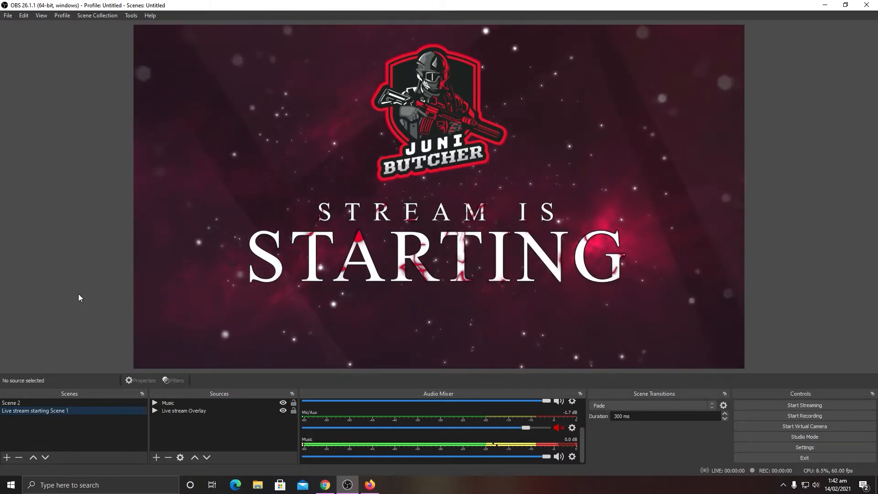
Rename Scene 2 to "Intro Scene 2"
click(28, 405)
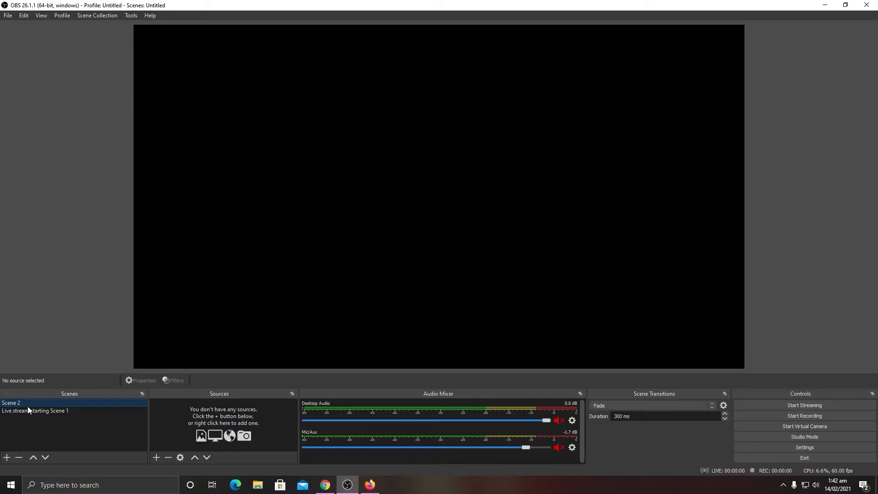
right_click(28, 405)
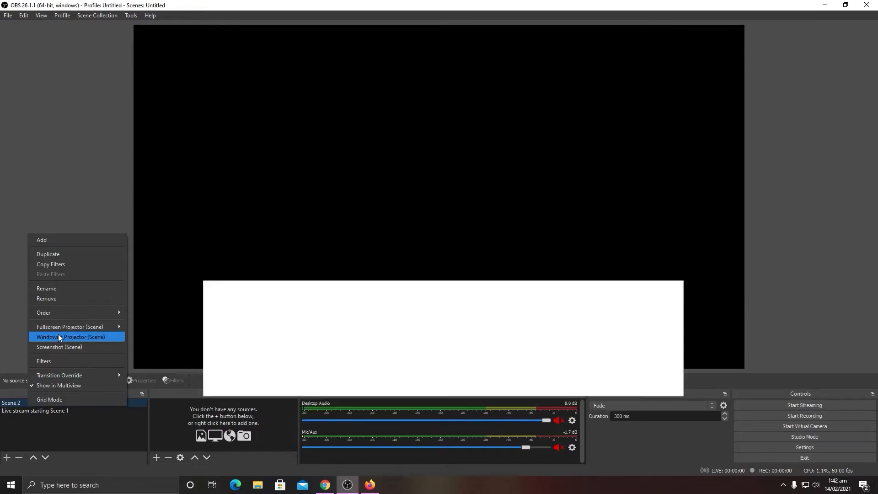
click(75, 288)
key(Home)
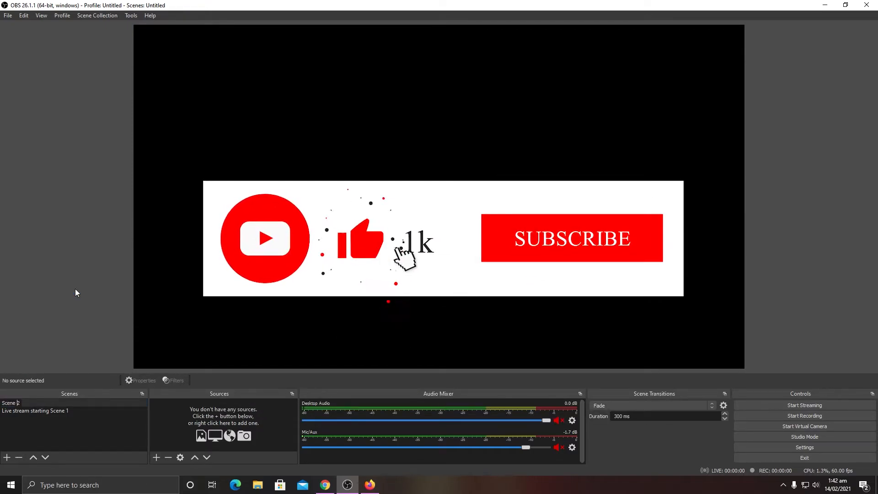
text(Intro)
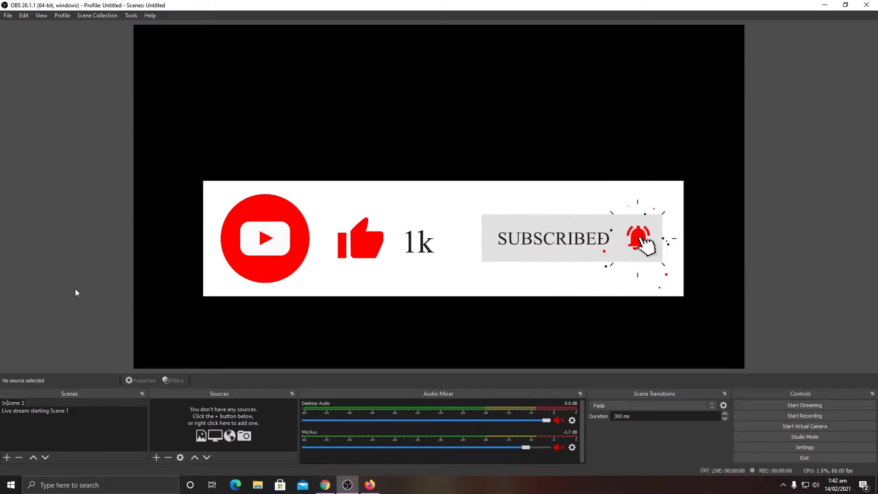
key(Return)
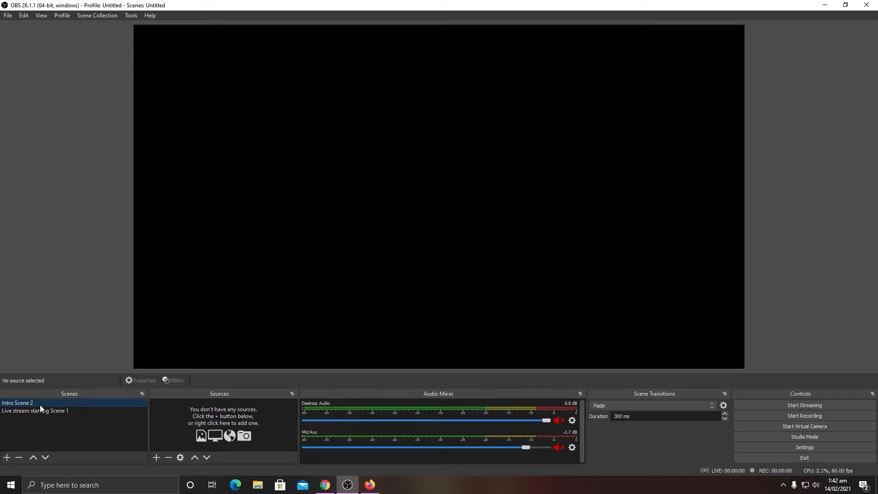
Add a media source named "intro" to Intro Scene 2, using Intro.mp4 from the YouTube Files folder
click(160, 456)
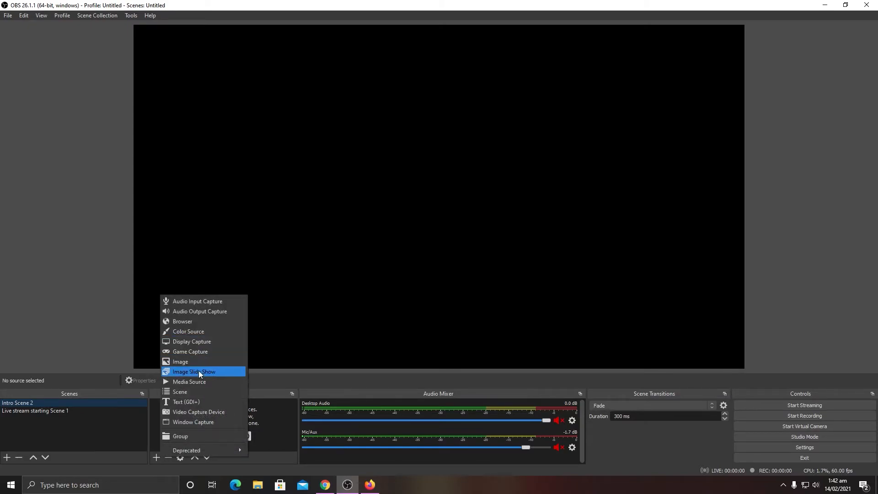
click(205, 383)
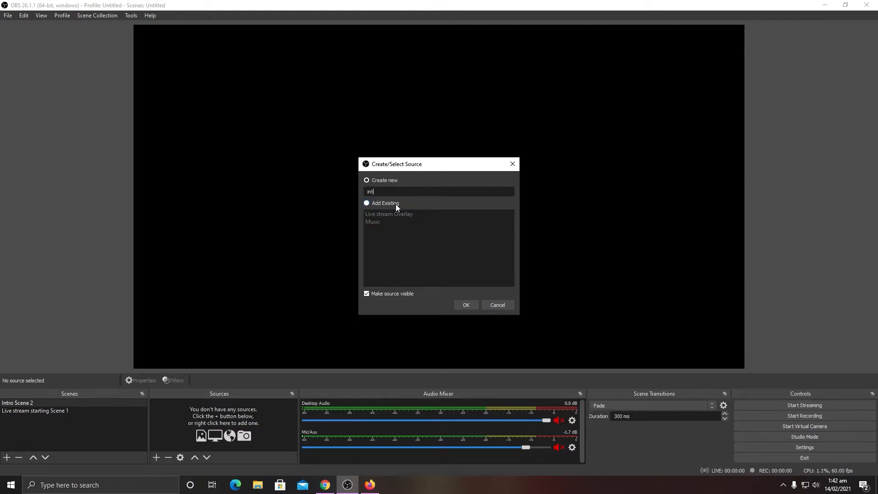
key(Return)
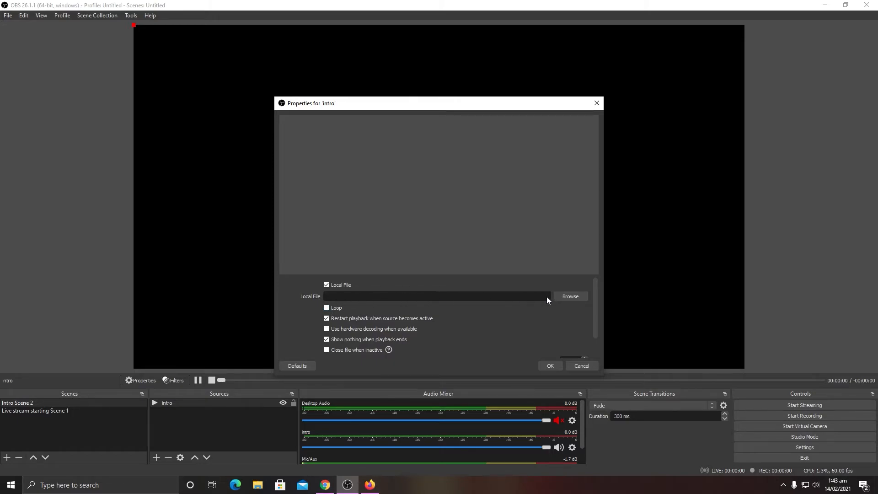
click(570, 296)
click(321, 240)
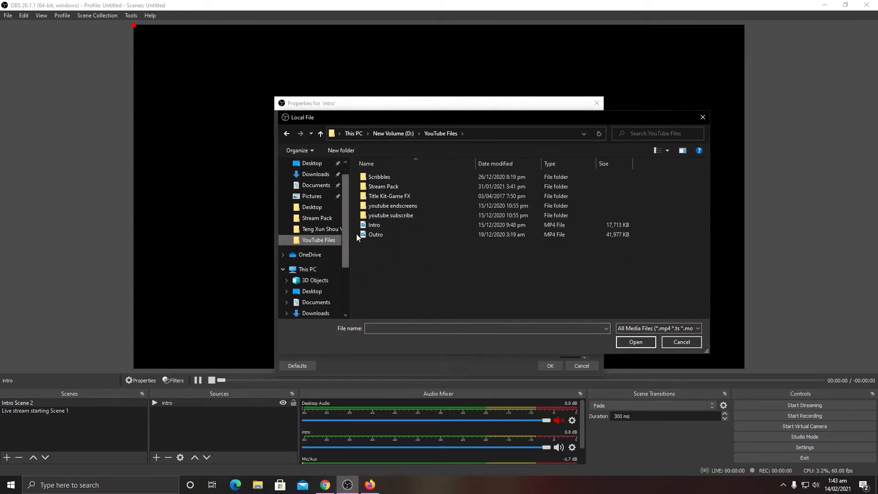
double_click(373, 224)
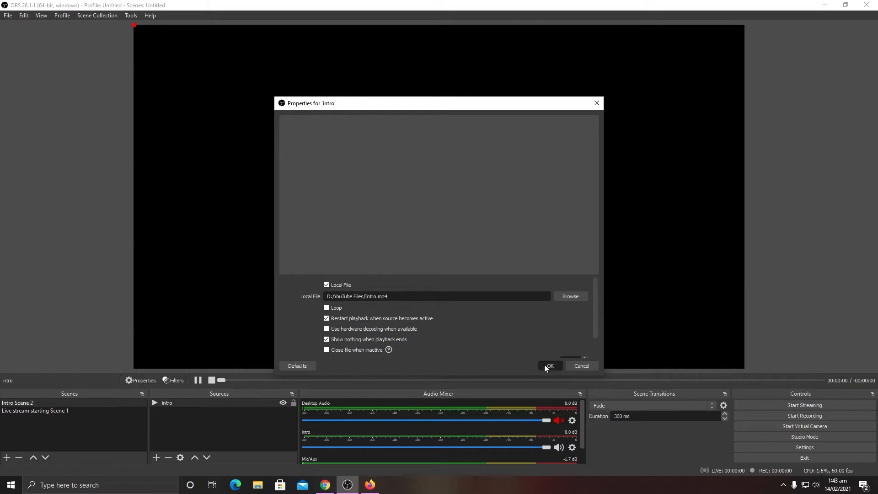
click(548, 365)
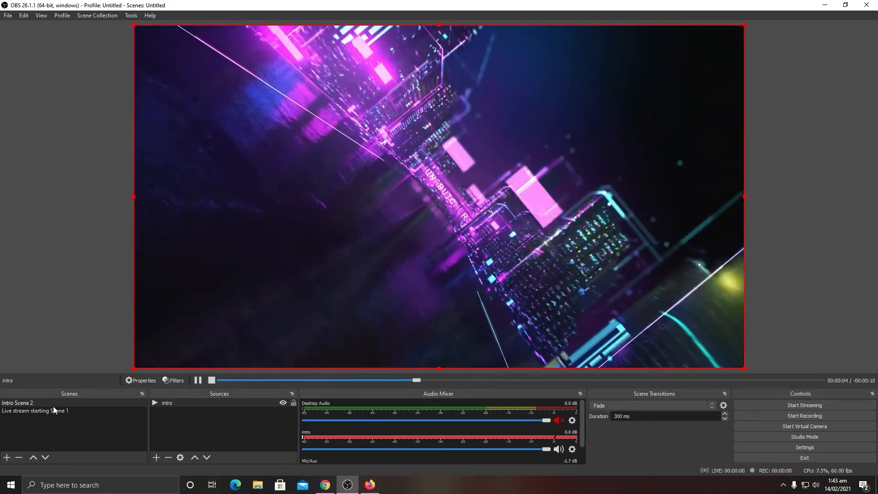
Switch to Live stream starting Scene 1 and back to Intro Scene 2 to preview both scenes
click(58, 409)
click(58, 403)
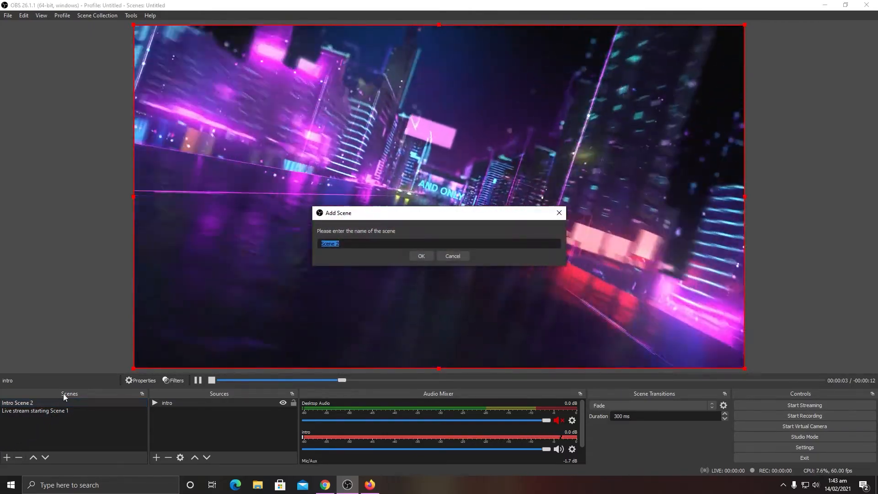
Add a scene named "game" and move it to the first place in the scene list
text(game)
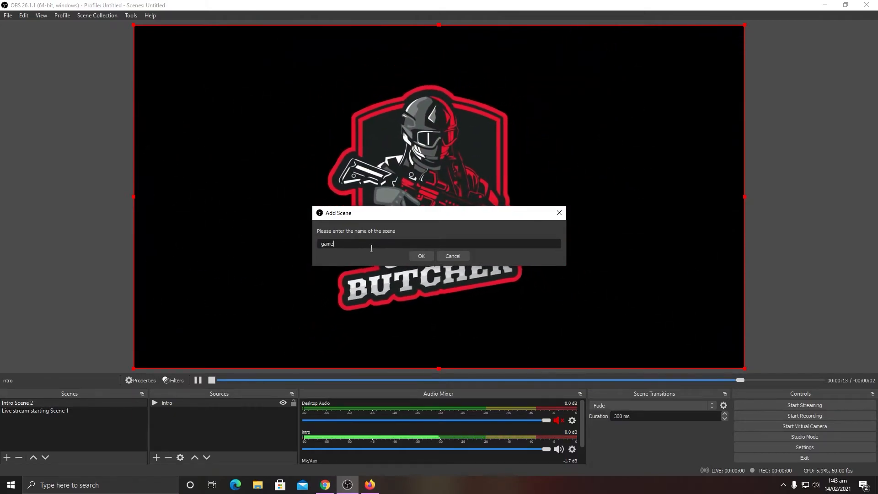
key(Return)
mouse_move(17, 419)
mouse_down()
mouse_move(36, 405)
mouse_move(18, 405)
mouse_up()
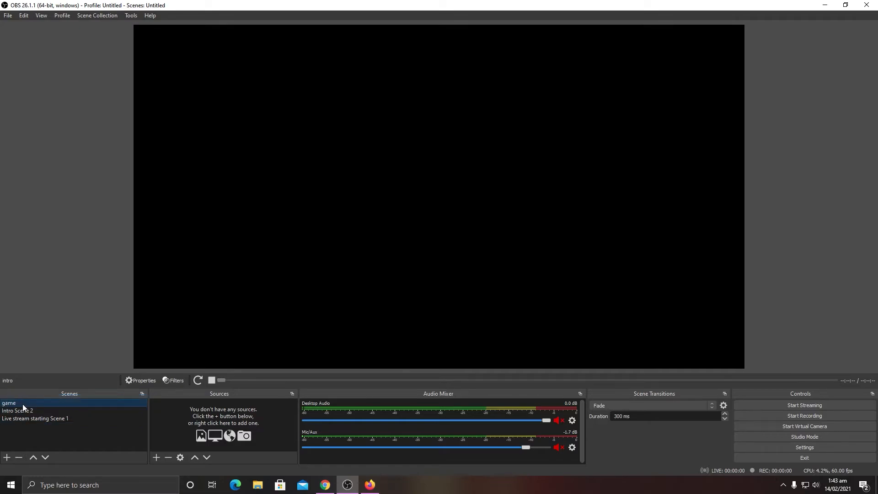
click(160, 459)
click(501, 477)
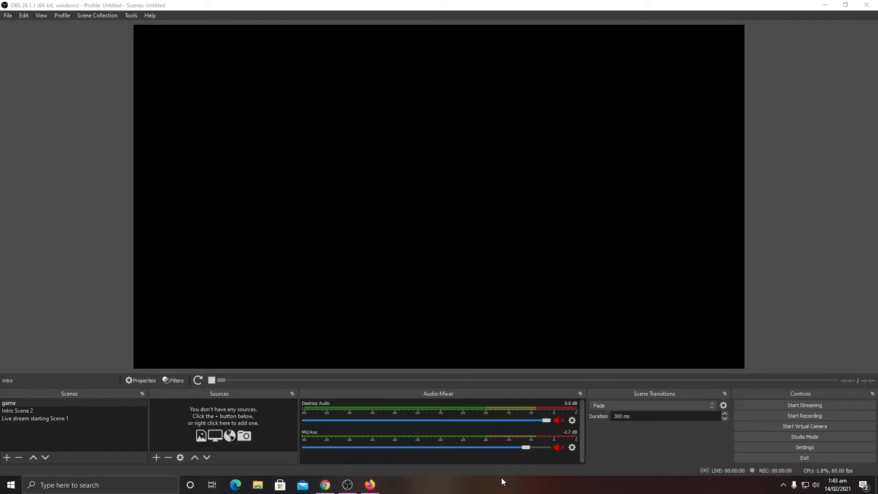
Launch Gameloop from the desktop, open the PUBG MOBILE page and start the game
click(877, 485)
double_click(851, 167)
click(393, 308)
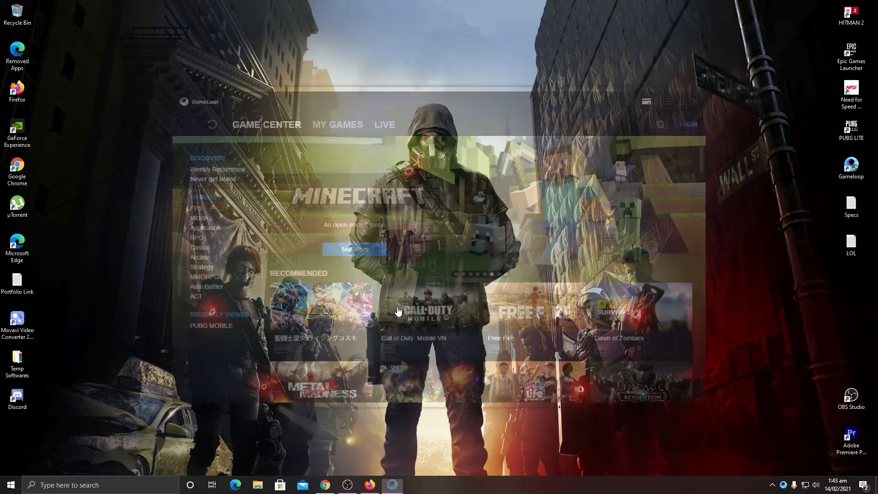
click(213, 327)
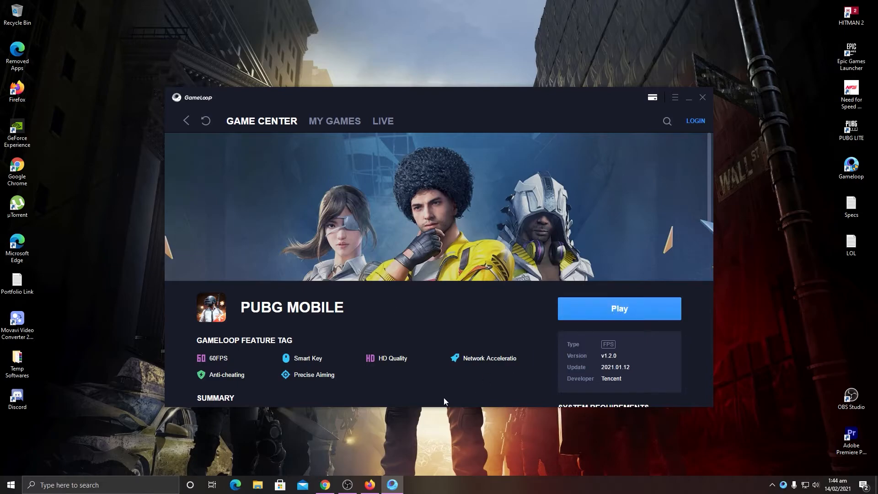
click(347, 485)
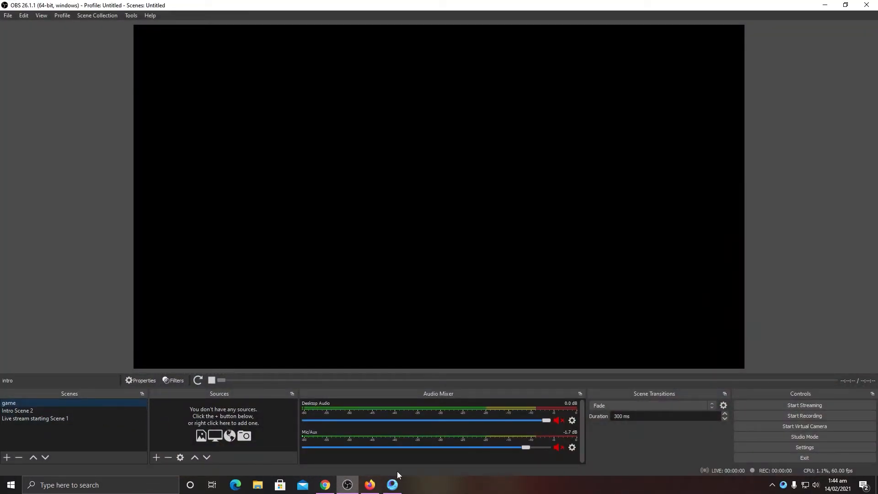
click(392, 485)
click(622, 317)
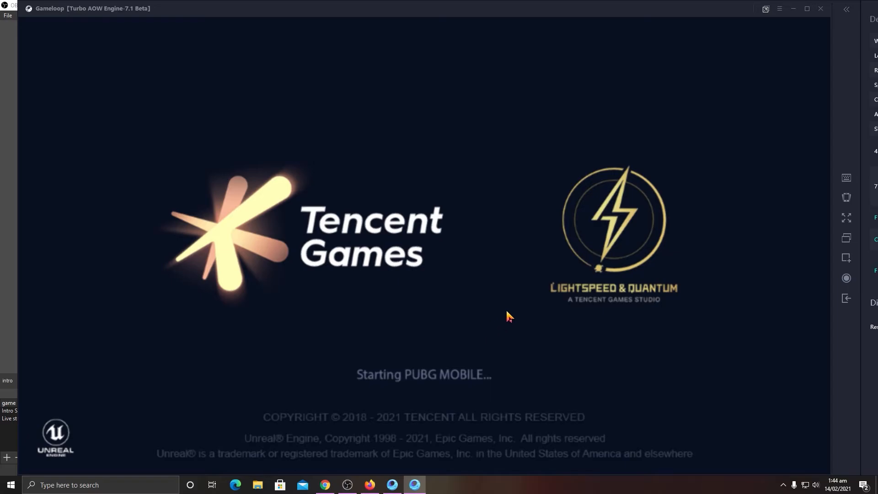
Maximize the Gameloop emulator window and dismiss the emulator notice, glancing at the friends list in the lobby
click(807, 8)
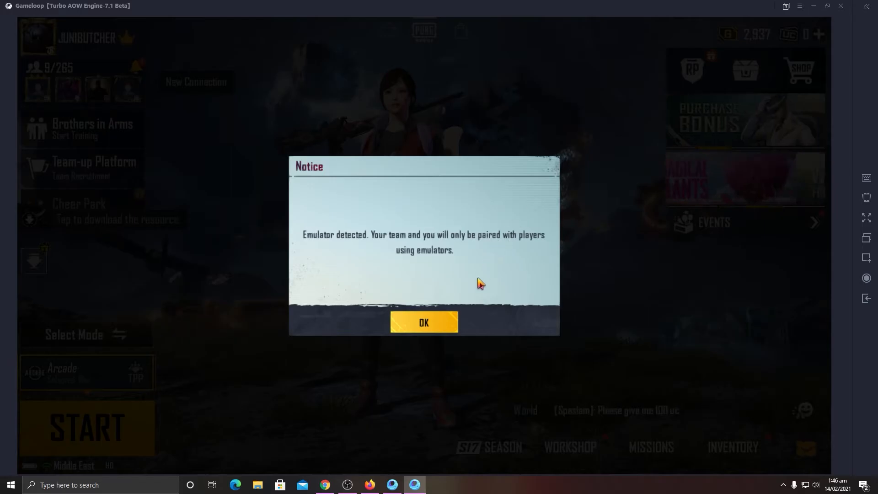
click(424, 322)
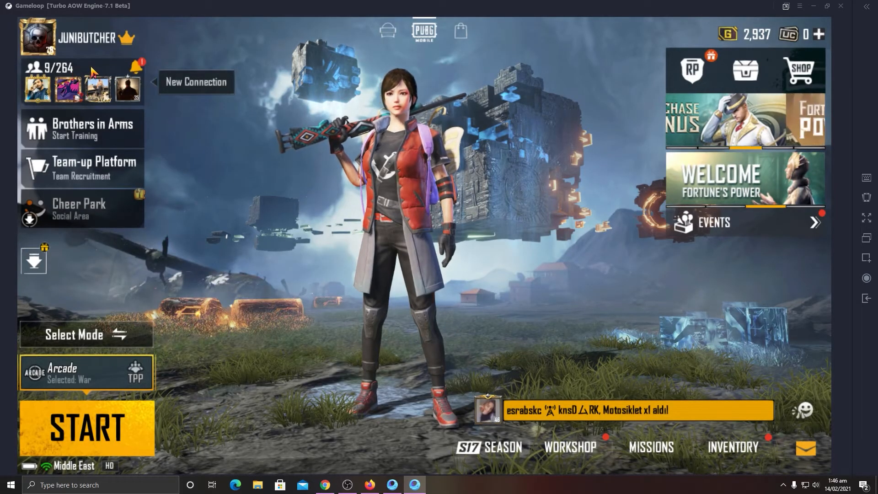
click(73, 70)
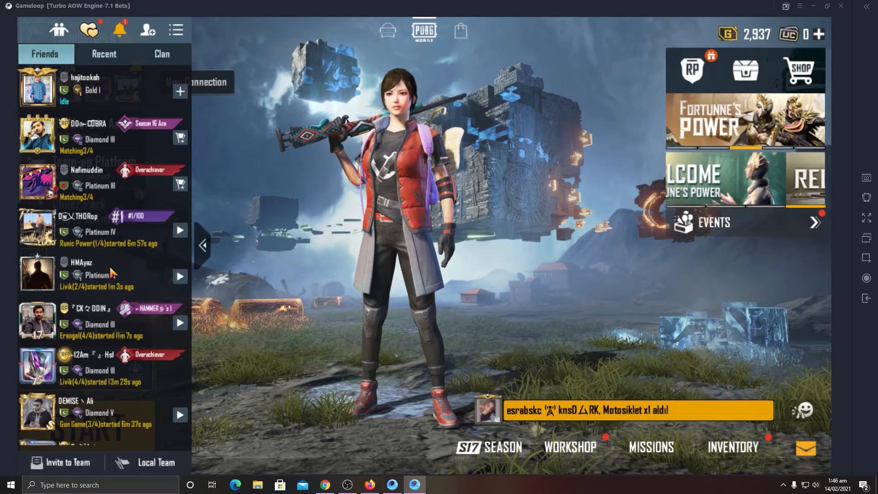
click(346, 265)
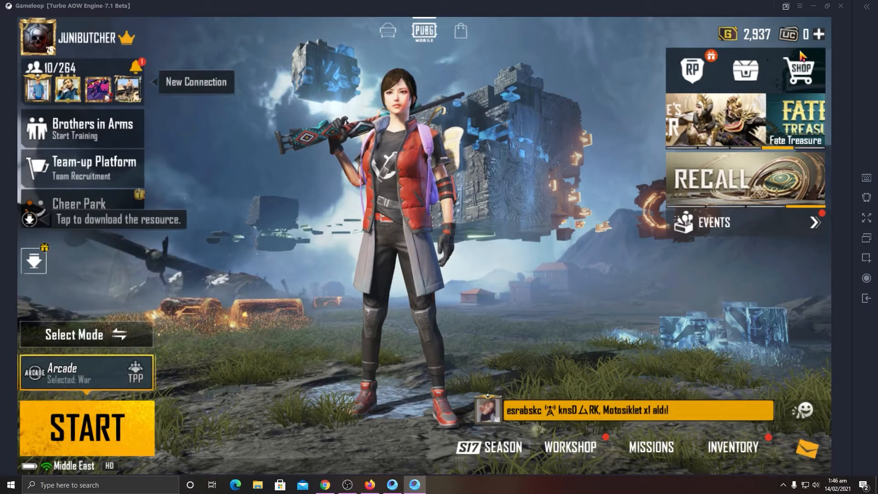
Switch to OBS Studio and rename the game scene to "game scene 3"
click(348, 485)
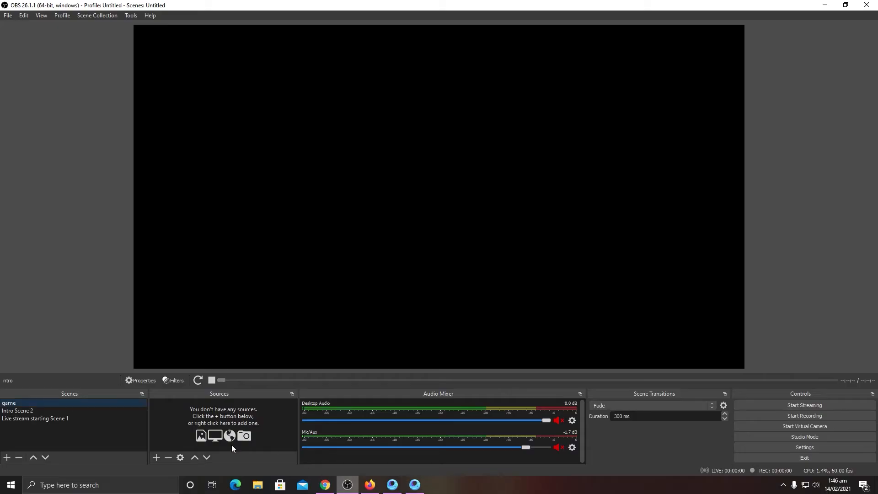
right_click(59, 403)
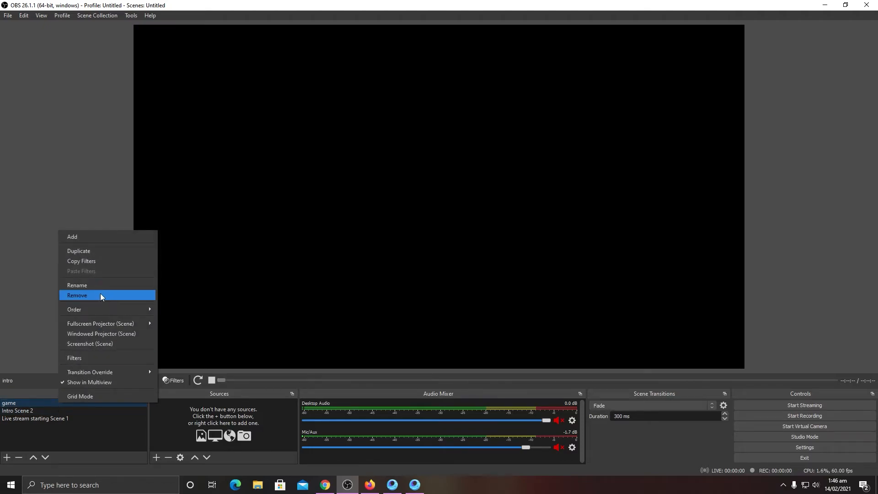
click(100, 285)
right_click(68, 403)
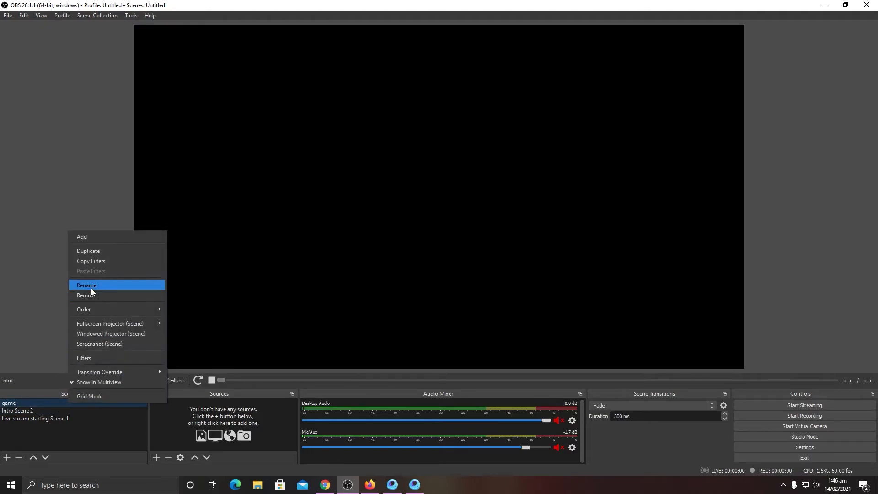
click(102, 286)
key(Right)
text(scene)
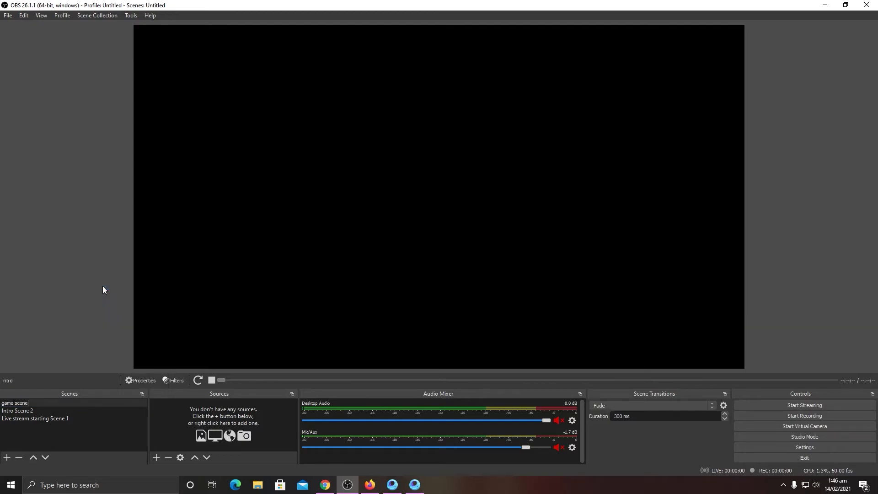
text( 3)
key(Return)
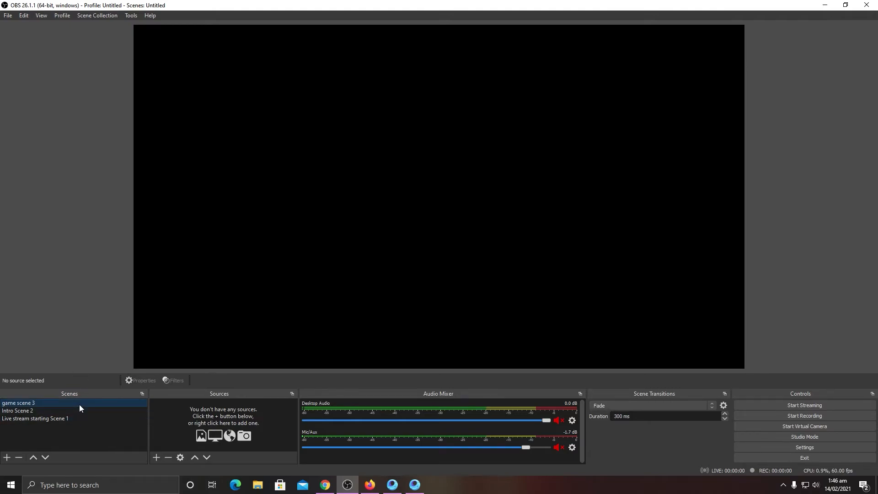
Add a new Window Capture source named "gamepubg" to game scene 3
click(157, 458)
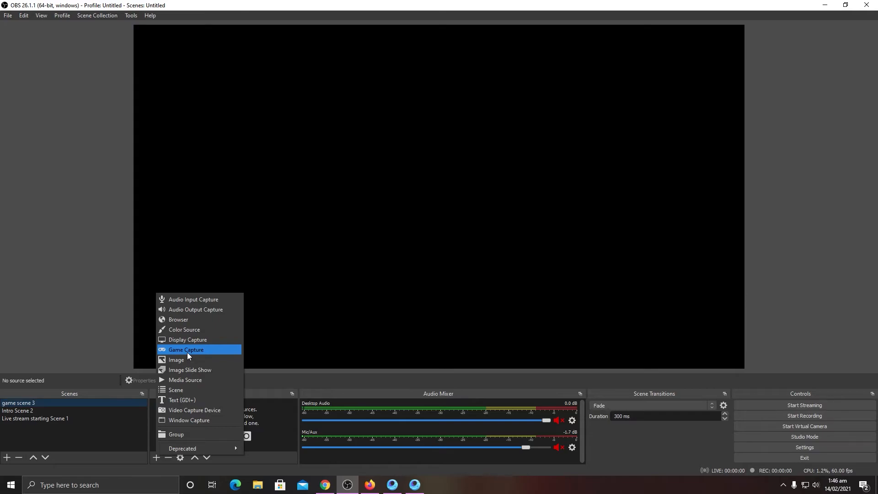
click(196, 419)
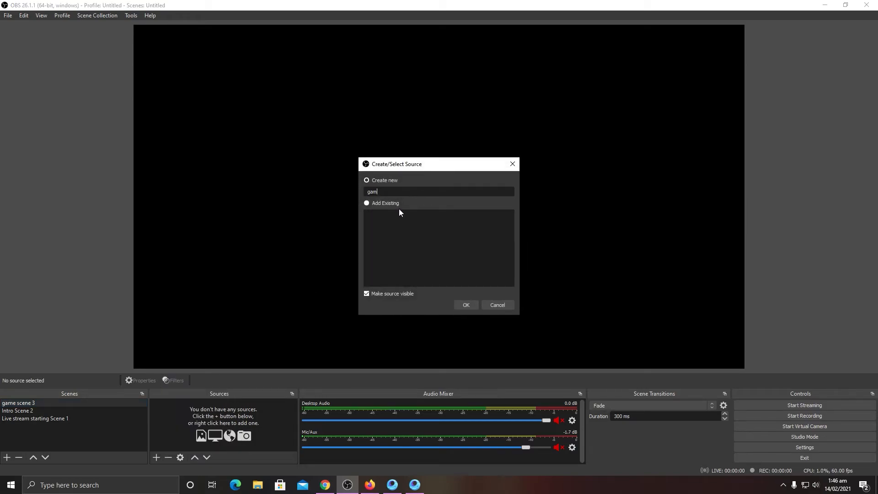
text(gamepubg)
key(Return)
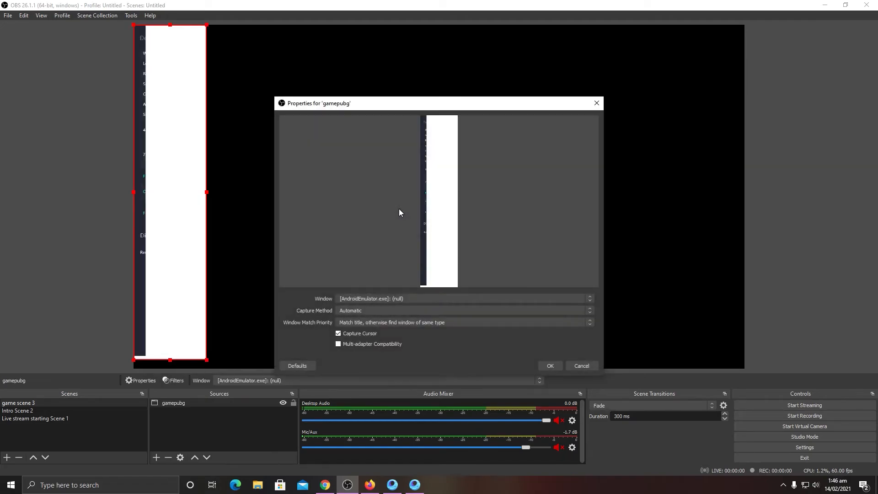
Set the gamepubg source to capture the window [AndroidEmulator.exe]: Gameloop[Turbo AOW Engine-7.1 Beta] and accept its properties
click(386, 298)
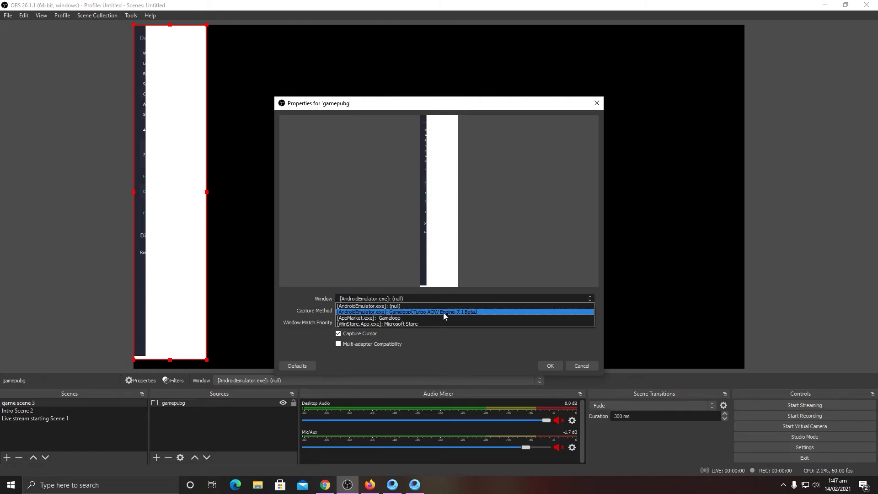
click(415, 484)
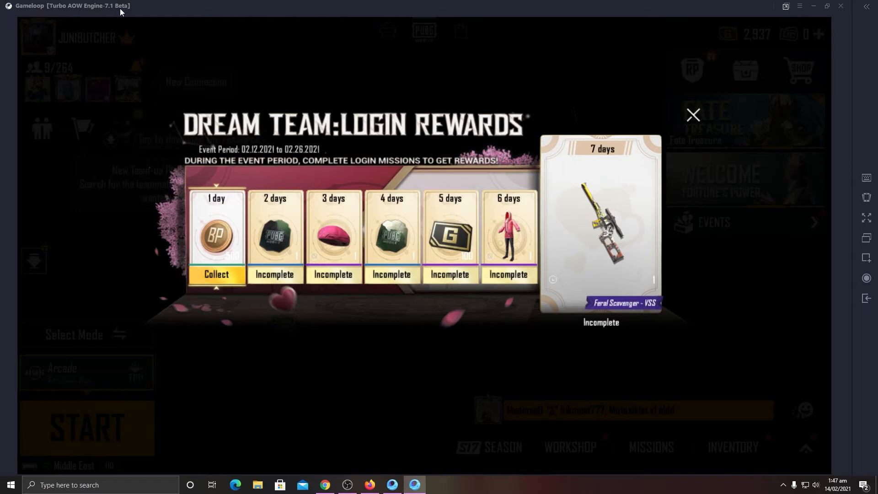
click(347, 484)
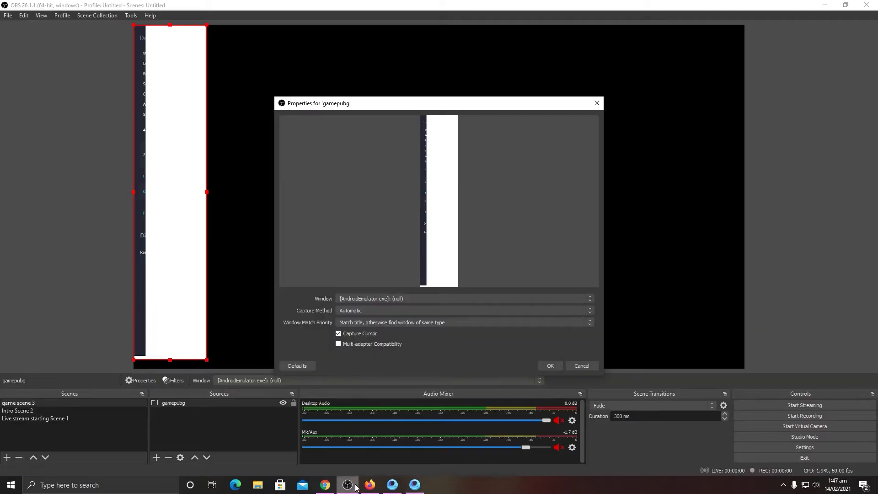
click(384, 299)
click(408, 312)
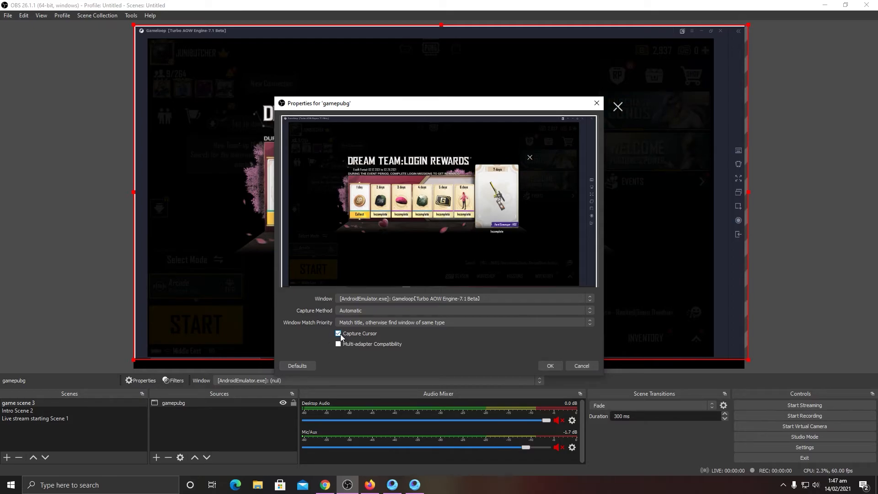
click(551, 366)
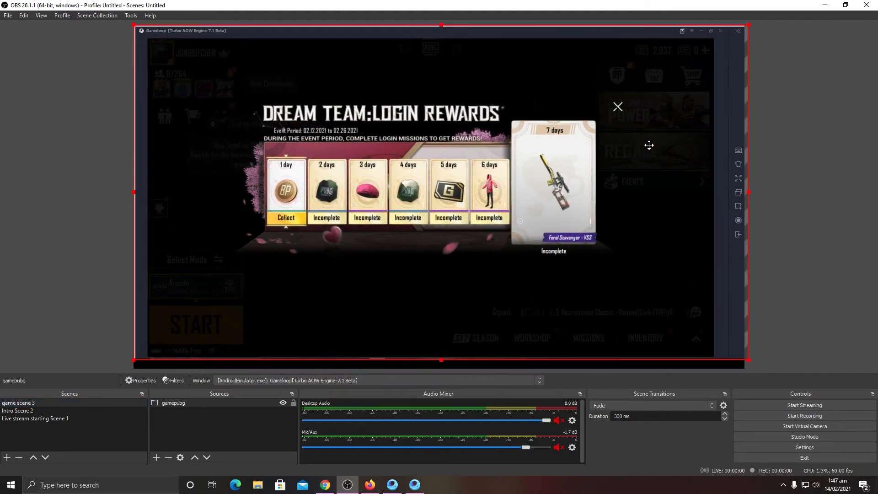
Switch to the Gameloop game window, close the login rewards and event pop-ups, and make the game full screen
click(409, 487)
click(694, 116)
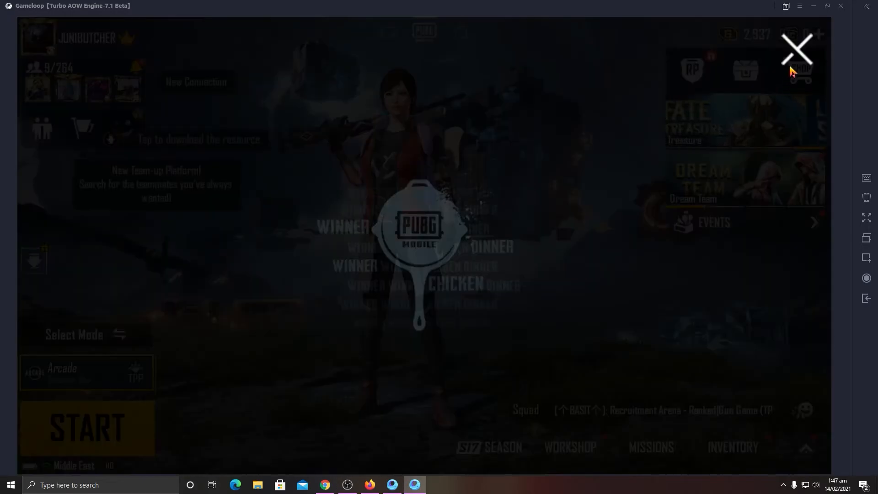
click(794, 49)
click(866, 225)
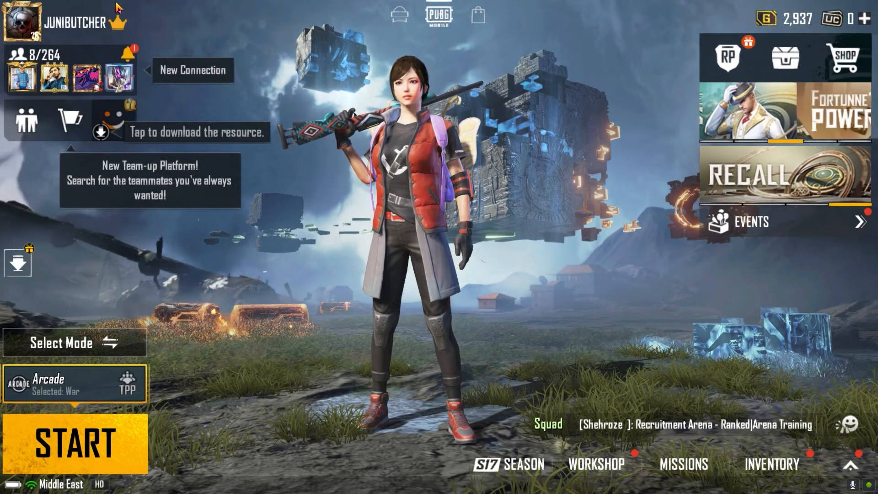
Switch from the full-screen game back to OBS Studio to view the captured game
key(alt+Tab)
key(Tab)
key(Tab)
key(Tab)
key(Tab)
key(Tab)
key(Tab)
key(Tab)
key(Tab)
key(Tab)
key(Tab)
key(Tab)
key(Tab)
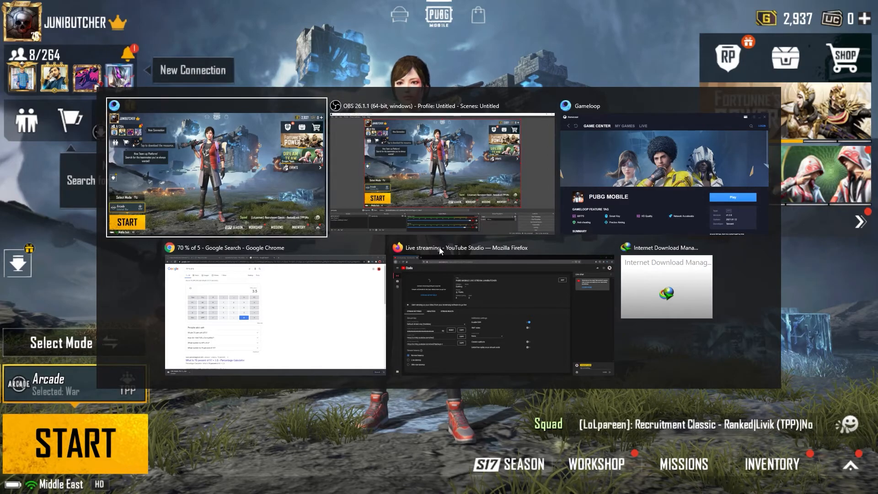
key(Tab)
key(Tab)
key(Tab)
key(Tab)
key(Tab)
key(Tab)
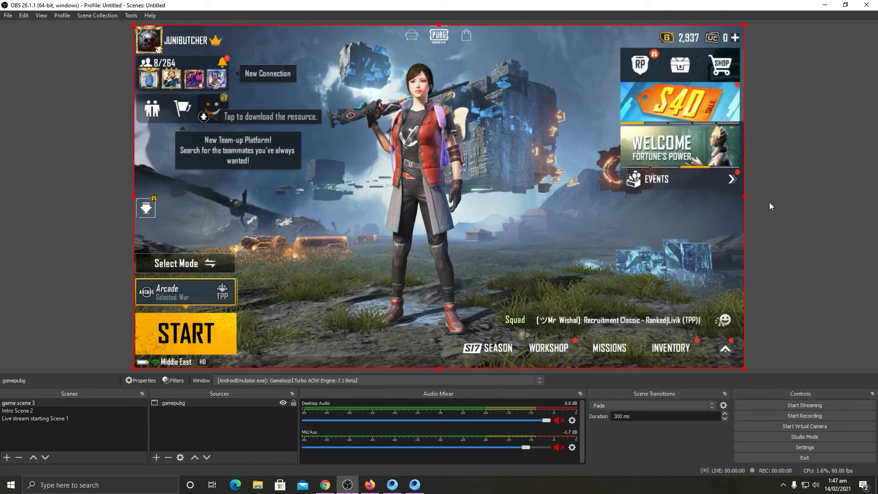
Enlarge the gamepubg capture slightly beyond the canvas, shrink it back to the canvas edges and deselect it
drag(744, 197, 753, 196)
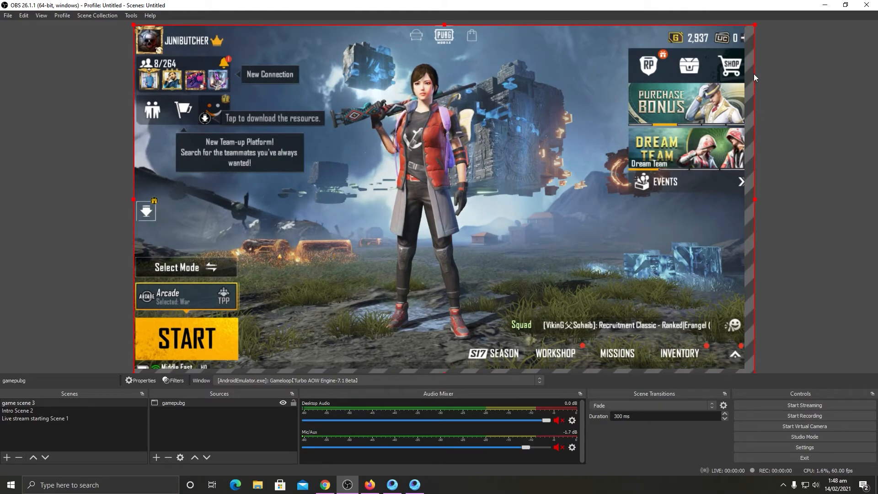
drag(762, 201, 752, 201)
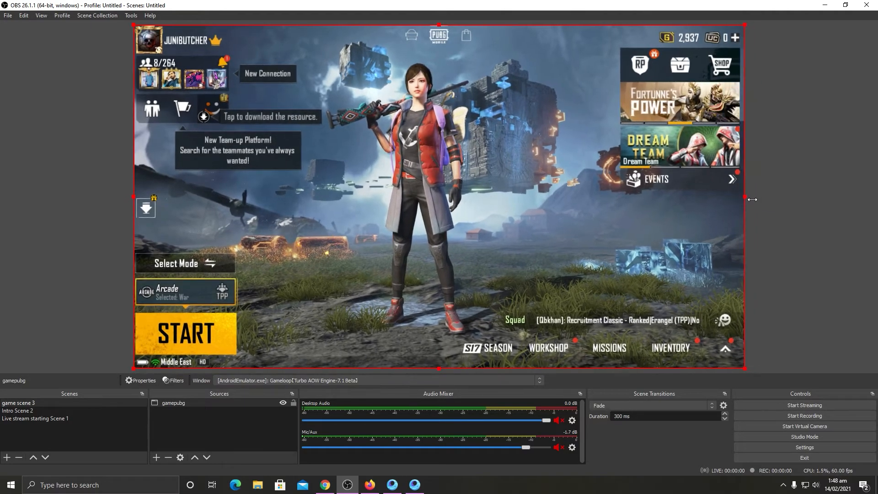
click(747, 82)
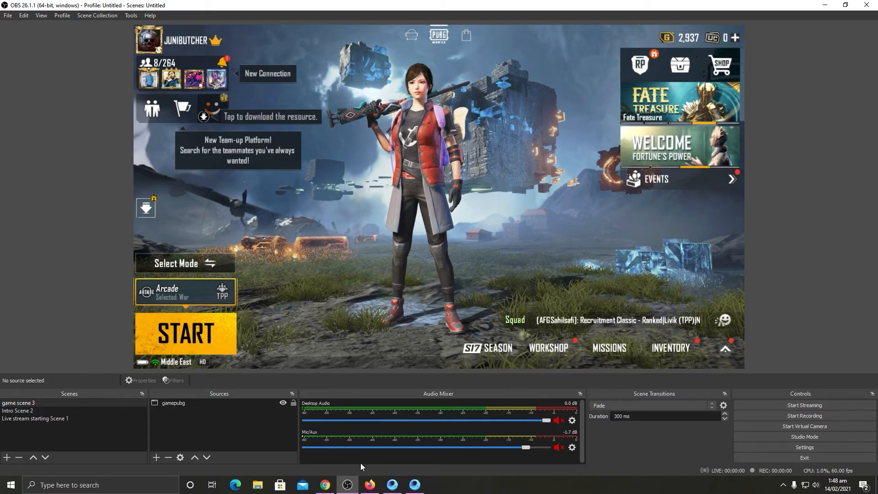
Rotate the character in the PUBG MOBILE lobby and return to OBS Studio to check the live capture
mouse_move(369, 487)
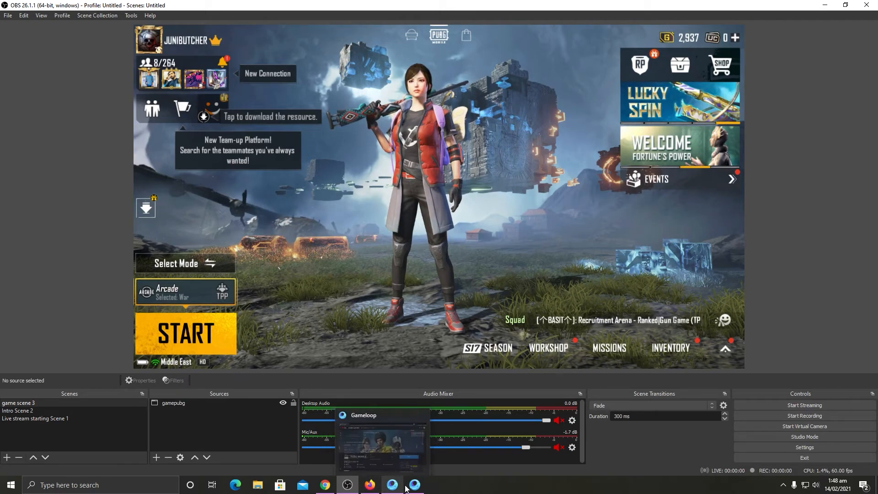
click(433, 427)
drag(462, 270, 475, 290)
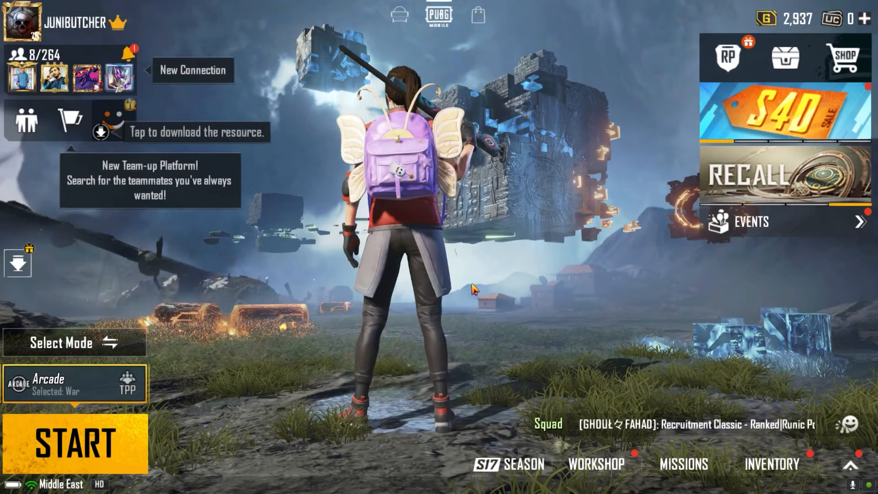
key(alt+Tab)
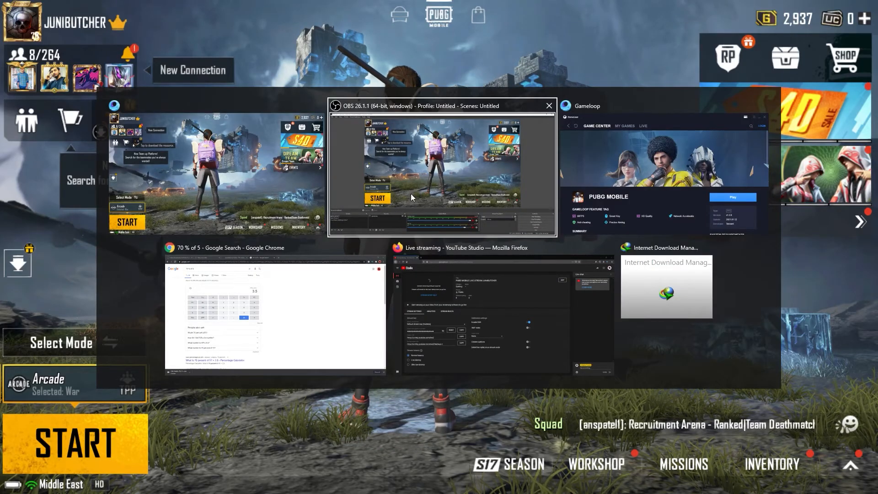
click(449, 193)
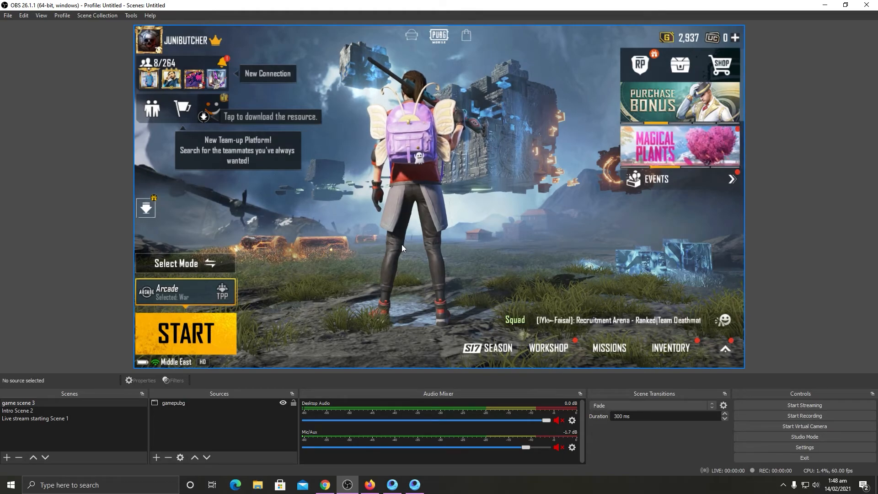
Restore OBS Studio to a smaller window and close the GameLoop launcher's PUBG MOBILE page, keeping the game itself running
drag(442, 5, 355, 47)
key(alt+Tab)
key(alt+Tab)
key(alt+Tab)
key(alt+Tab)
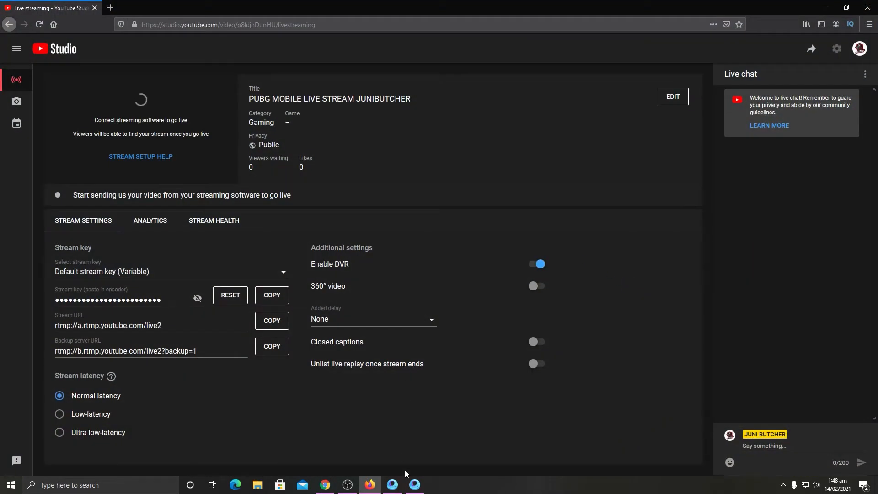
click(399, 491)
click(352, 488)
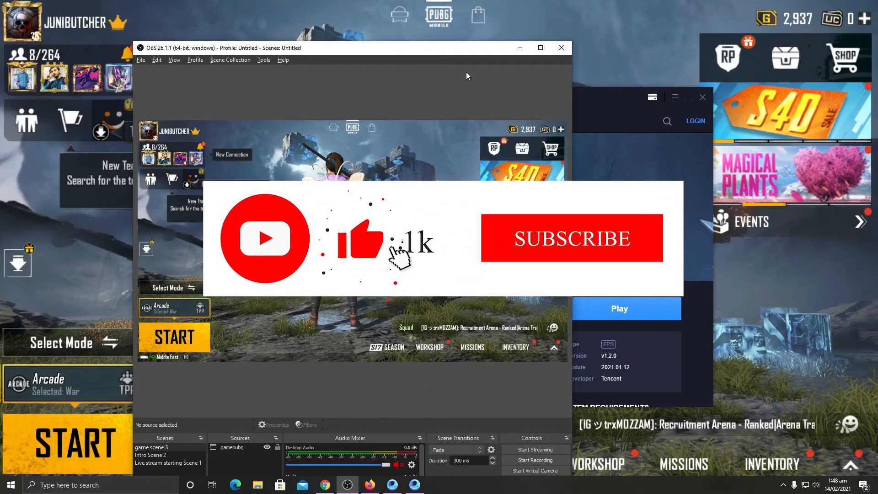
click(706, 99)
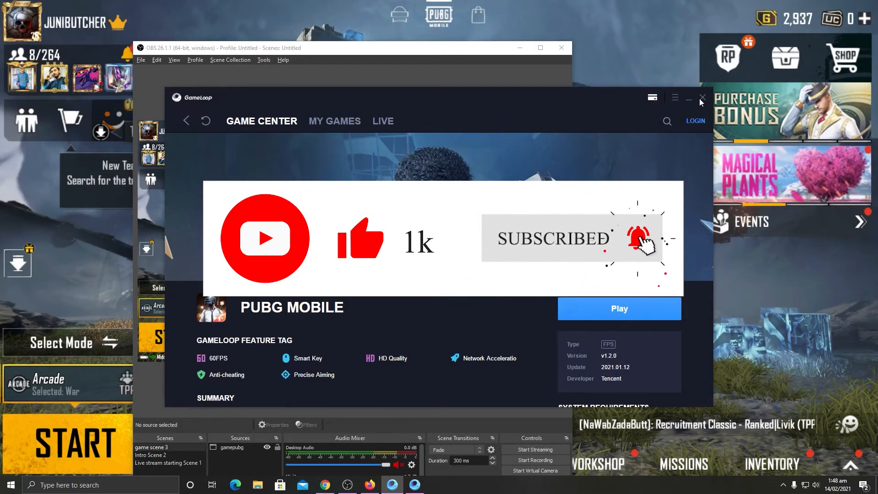
click(703, 98)
Switch through the open windows back to OBS Studio and maximize it
key(alt+Tab)
key(alt+Tab)
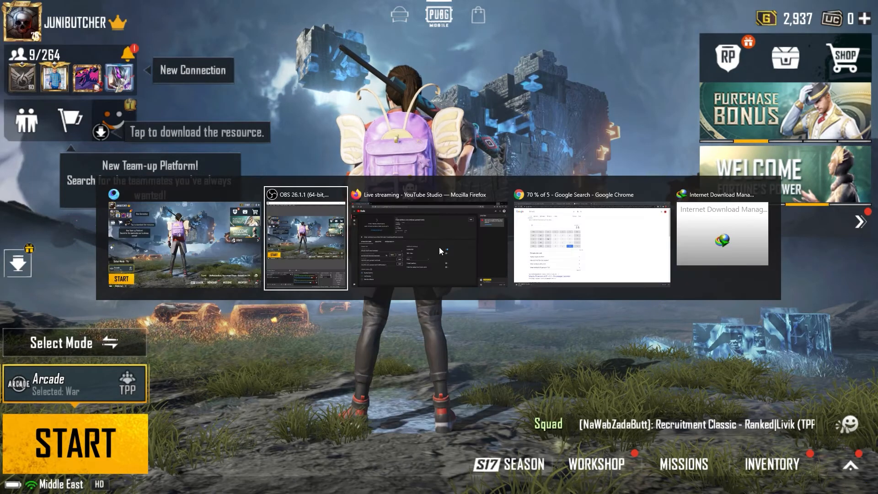
key(alt+Tab)
key(alt+Tab)
key(alt+Tab)
key(alt+Tab)
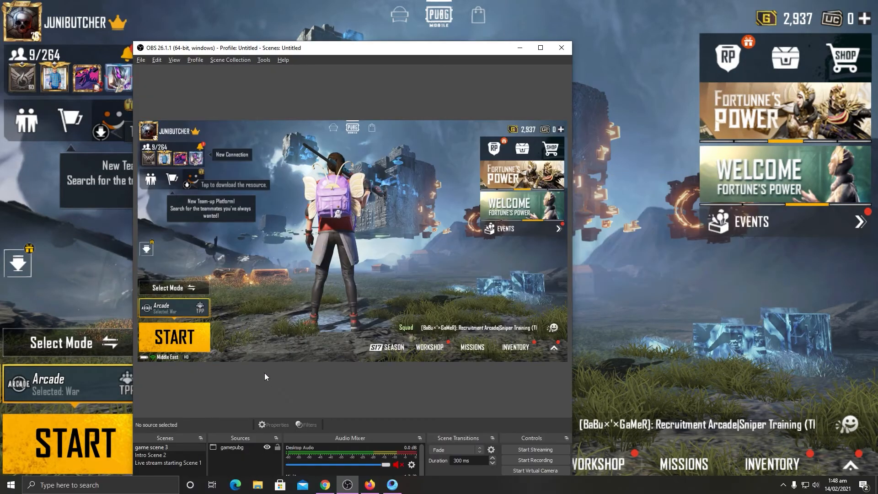
click(533, 50)
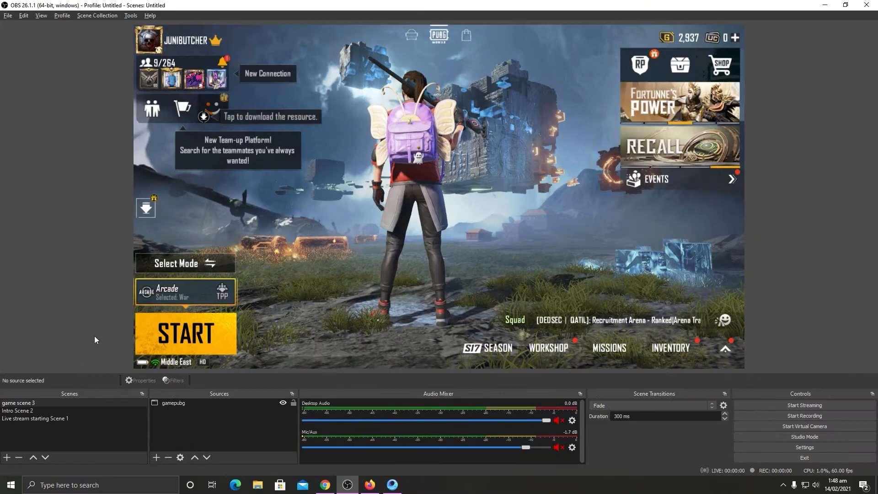
Add a new scene named "STream is ending" and move it to the top of the scene list
click(7, 458)
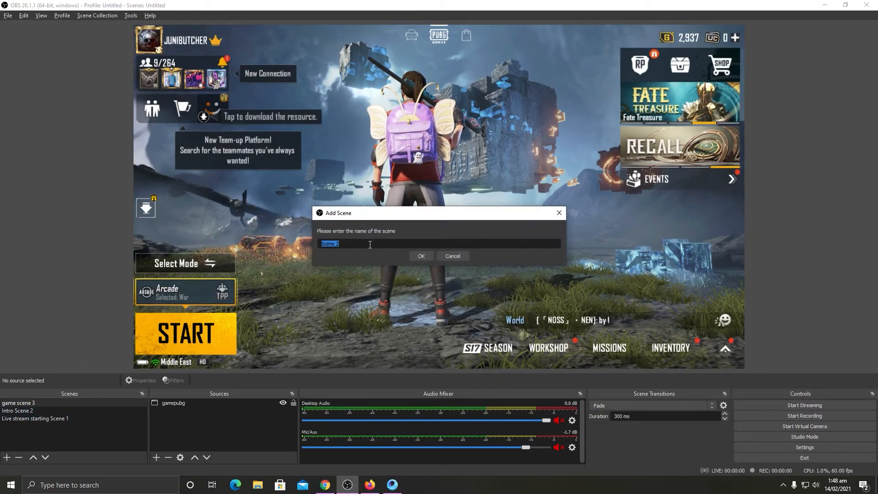
text(STream is ending)
key(Return)
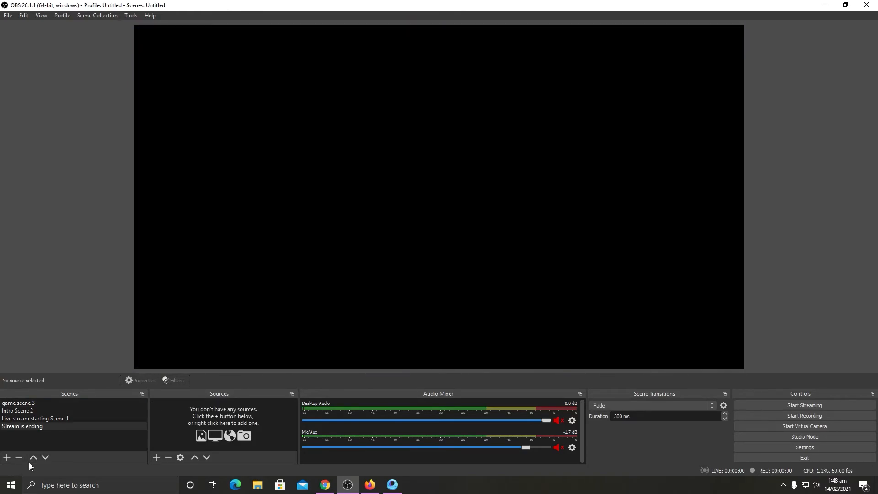
drag(84, 406, 44, 404)
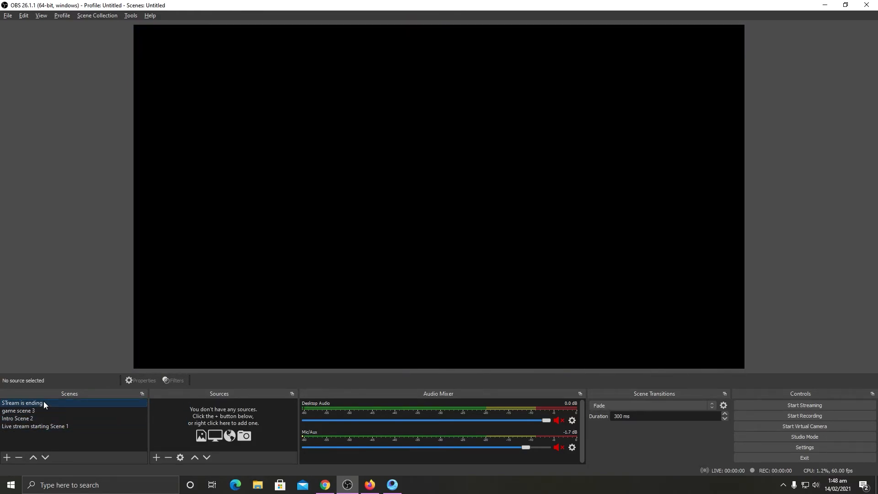
Rename the new ending scene to "STream is ending Scene 4"
right_click(41, 403)
click(84, 288)
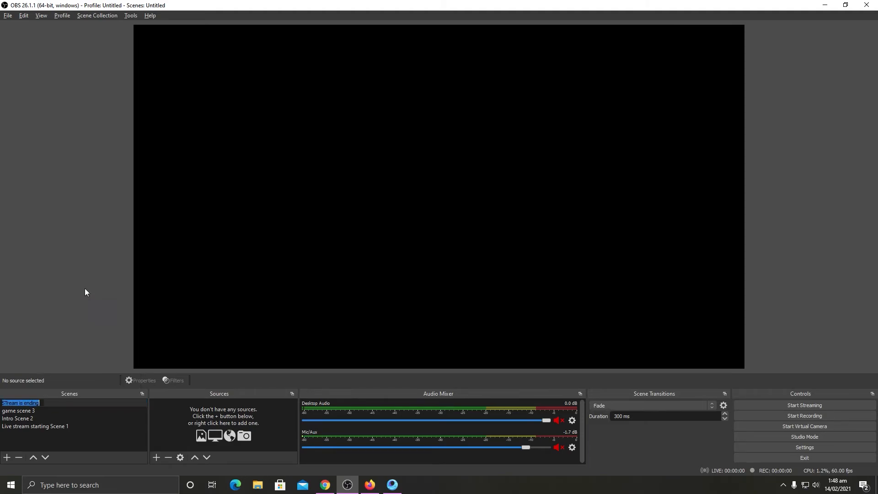
key(End)
text(Scene 4)
key(Return)
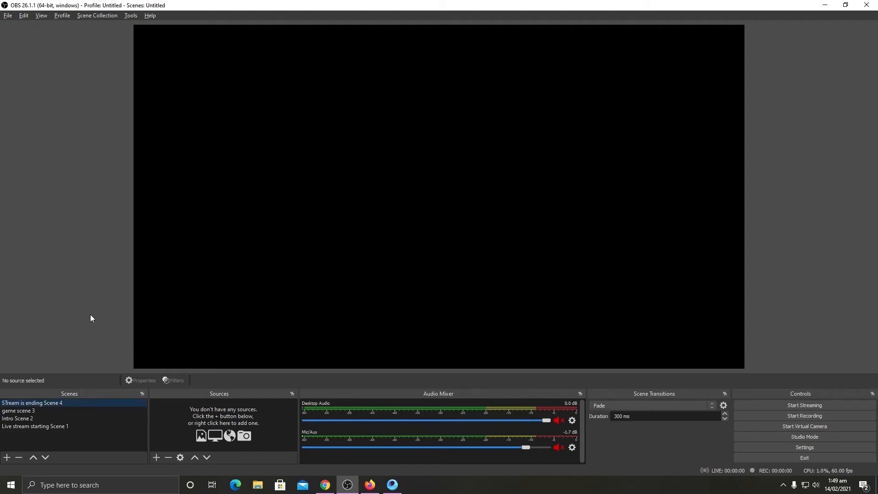
Create a new media source named "ending" in the STream is ending Scene 4 scene
click(155, 454)
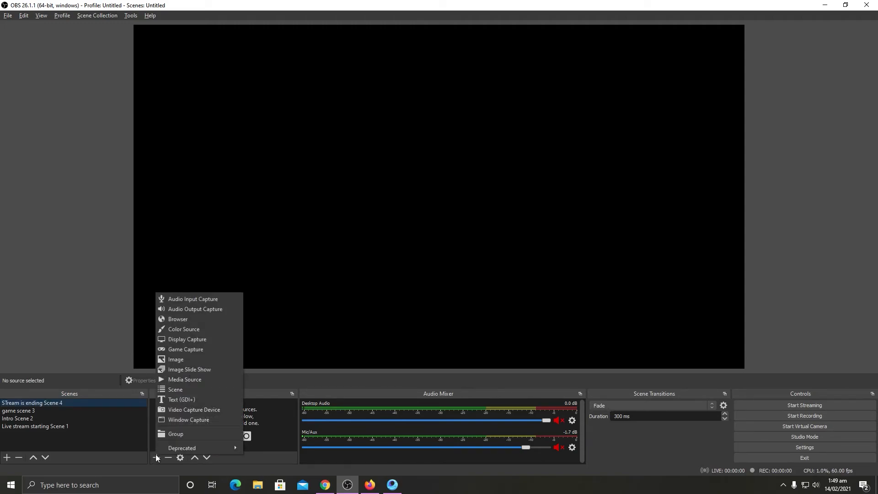
click(196, 379)
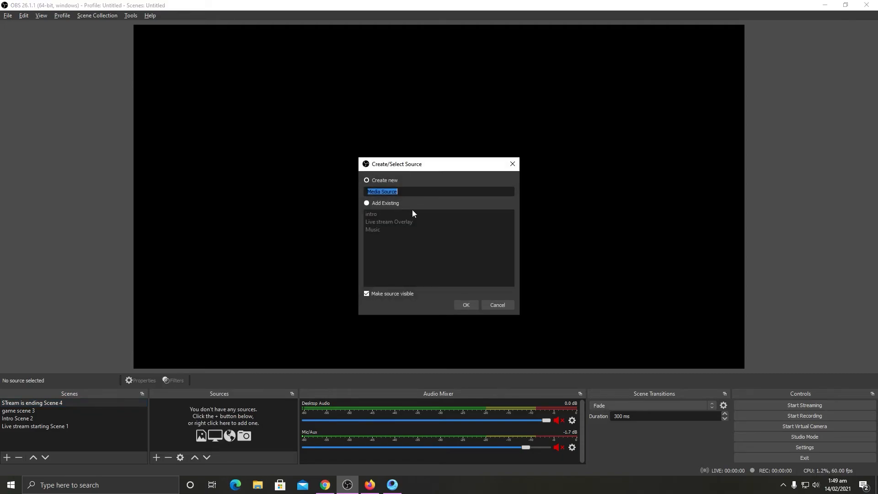
text(ending)
key(Return)
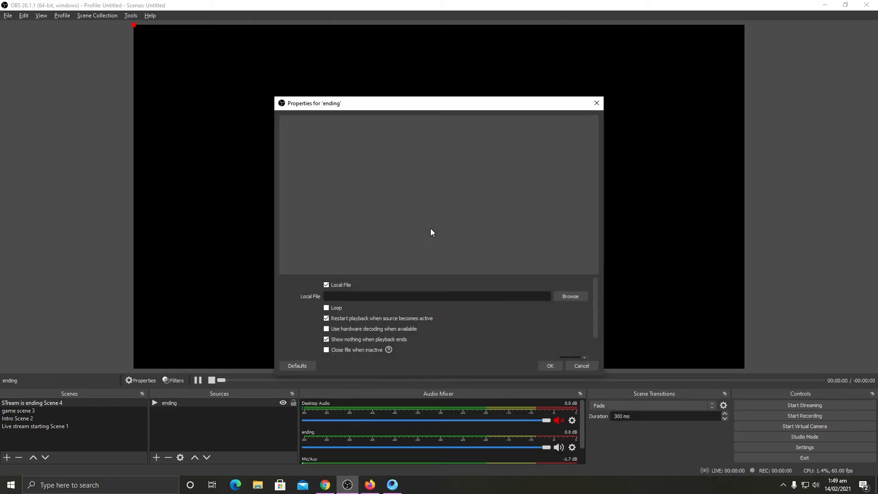
Load Stream Ending Soon.mov from the Stream Pack folder into the ending source with looping enabled
click(559, 295)
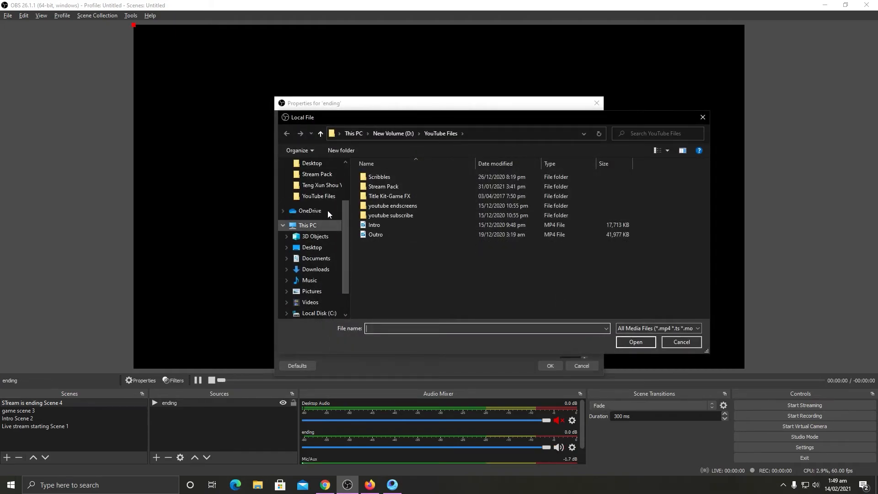
click(318, 174)
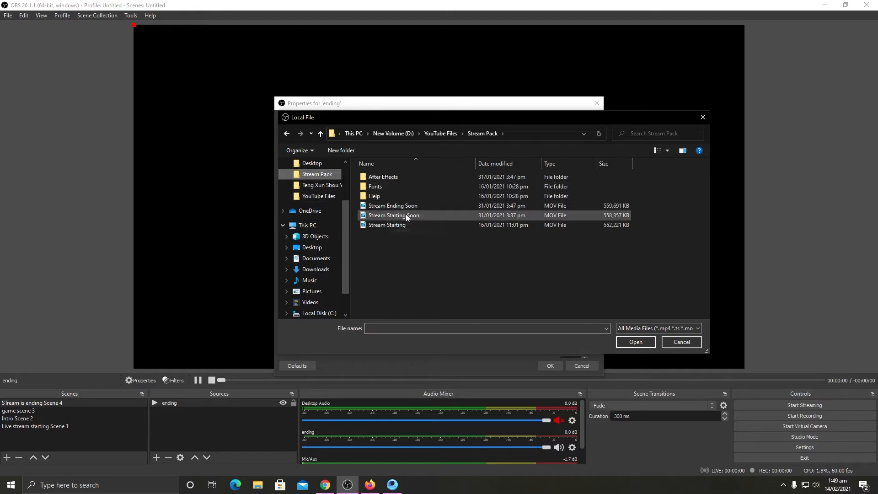
double_click(423, 206)
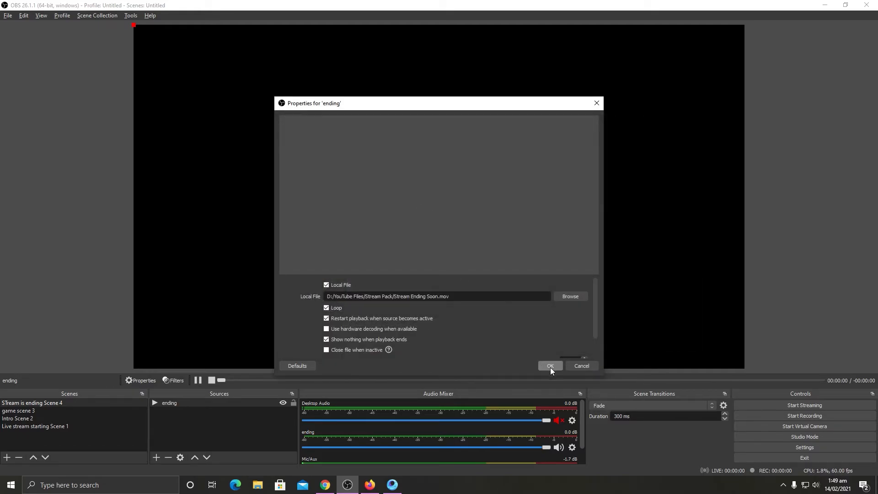
click(550, 366)
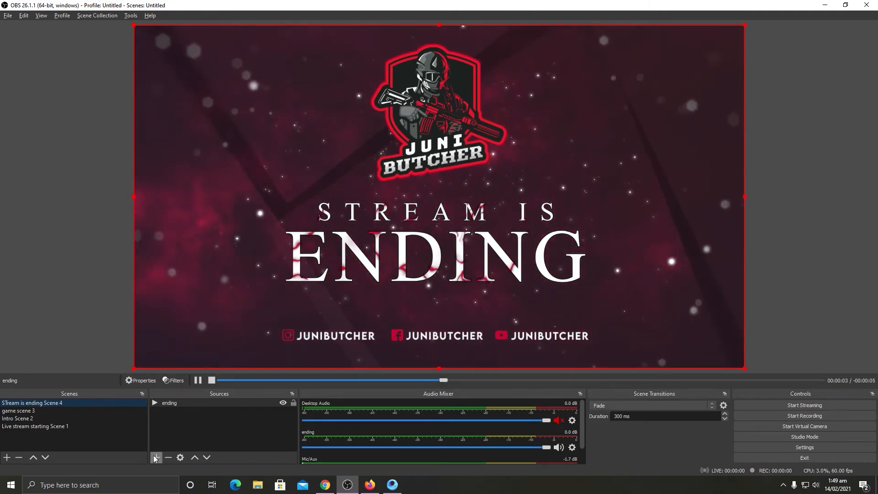
Create another new media source named "music end" in the ending scene
click(156, 458)
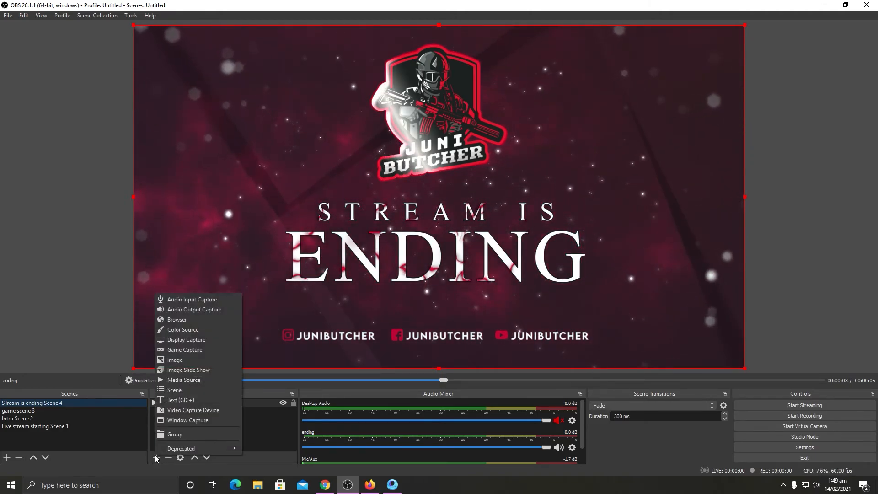
click(189, 380)
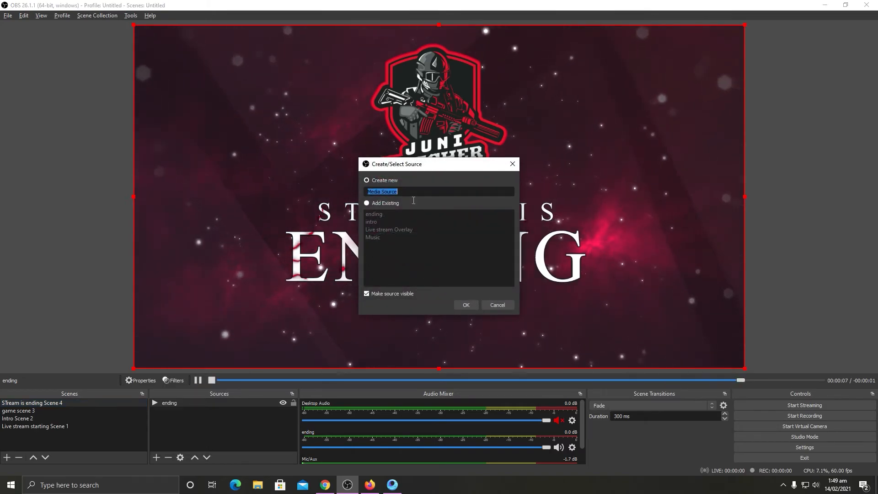
text(music end)
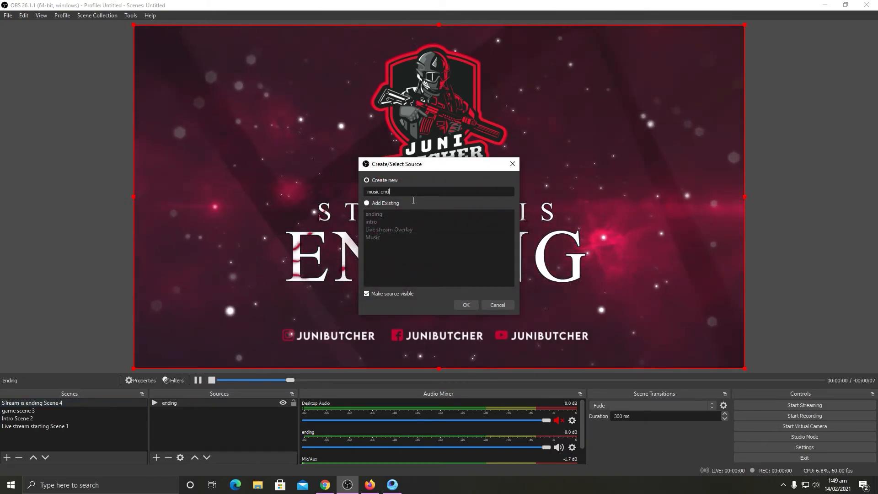
key(Return)
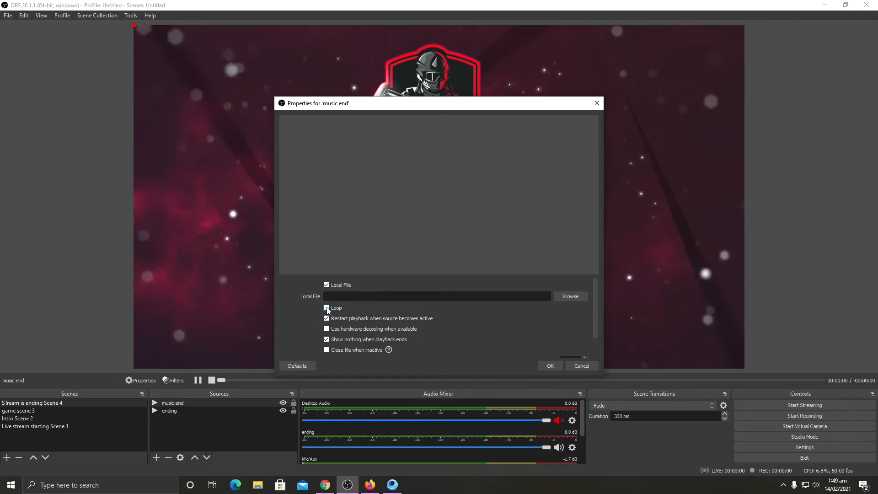
Load the Shadows - Anno Domini Beats MP3 from Downloads into the music end source
click(582, 298)
scroll(298, 200, up, 3)
click(311, 192)
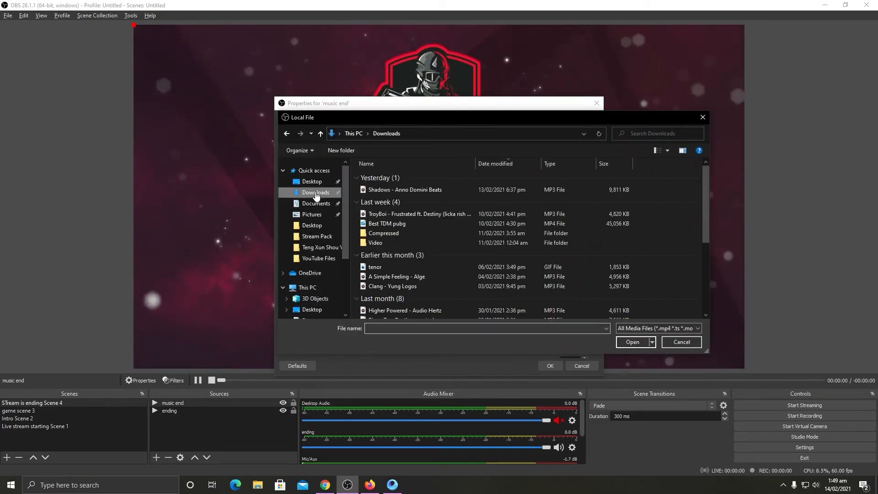
double_click(393, 190)
click(544, 366)
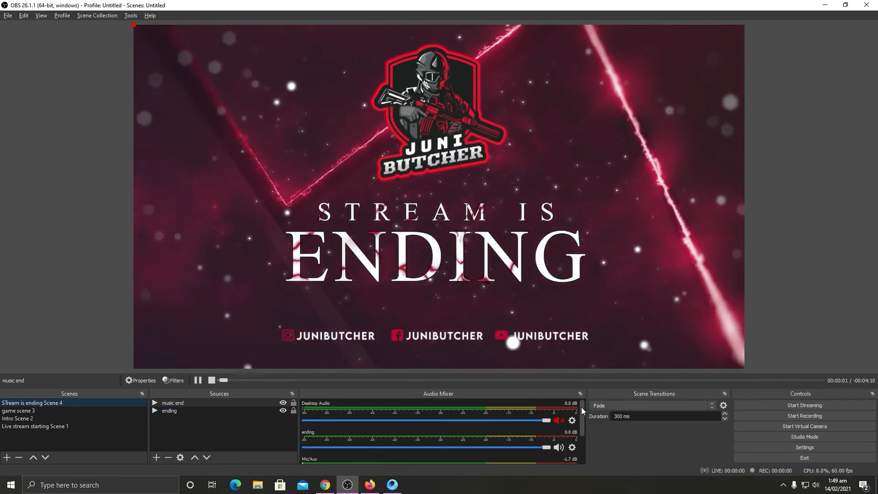
Check the music end level, then in game scene 3 unmute Desktop Audio and Mic/Aux with Mic/Aux at 0.0 dB
drag(582, 411, 583, 430)
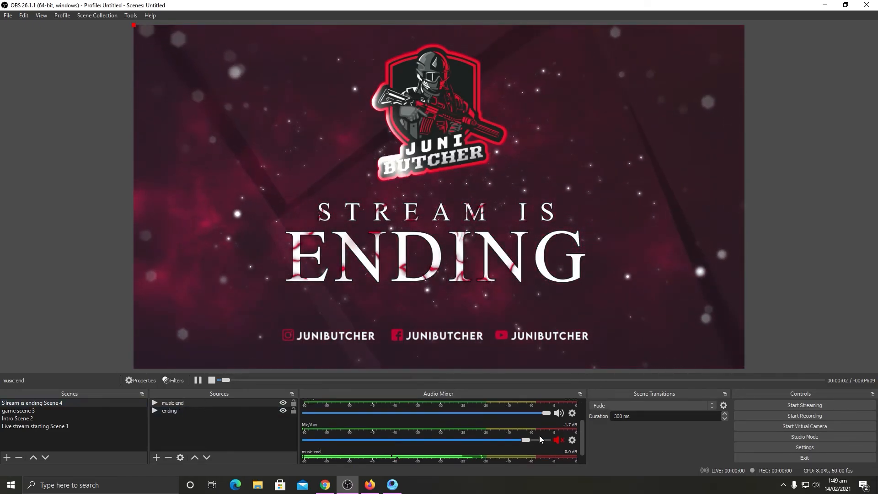
scroll(580, 429, down, 1)
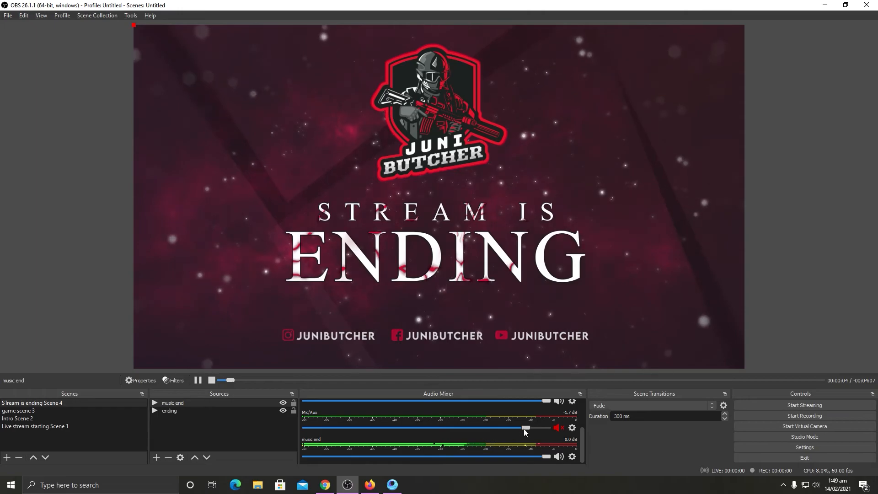
click(52, 410)
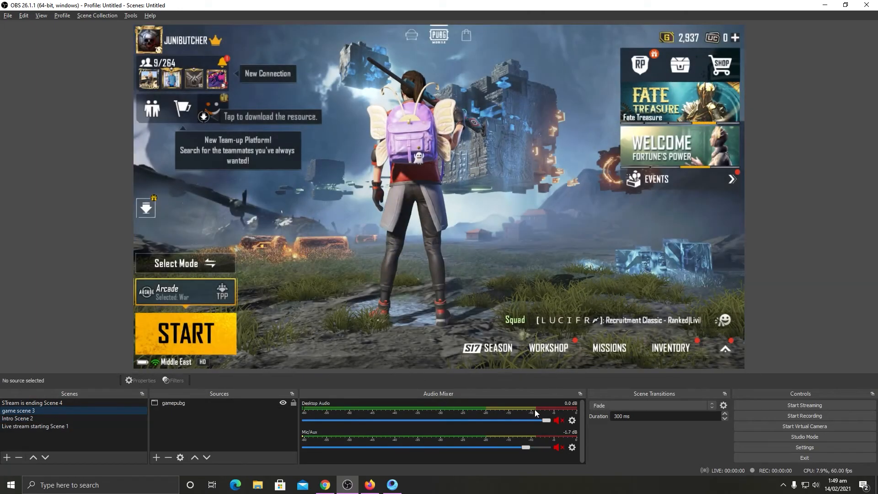
click(557, 420)
click(557, 448)
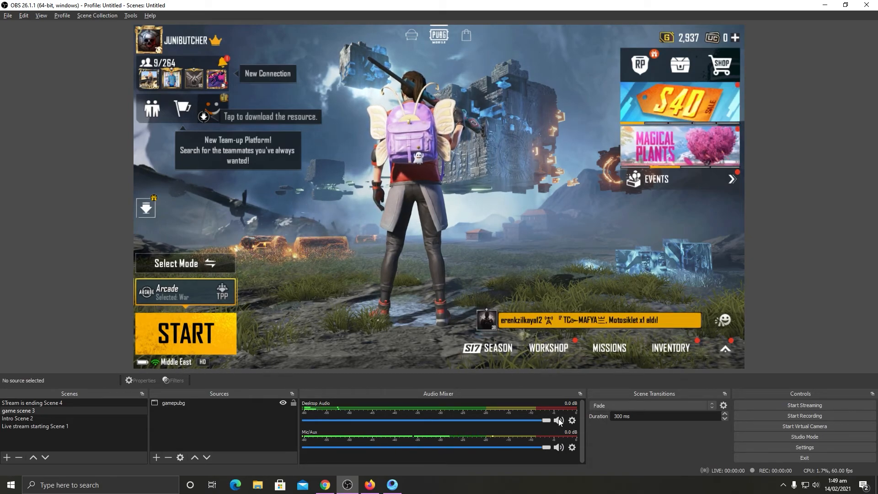
Mute the Mic/Aux channel and unmute it again to demonstrate the audio toggles
click(559, 447)
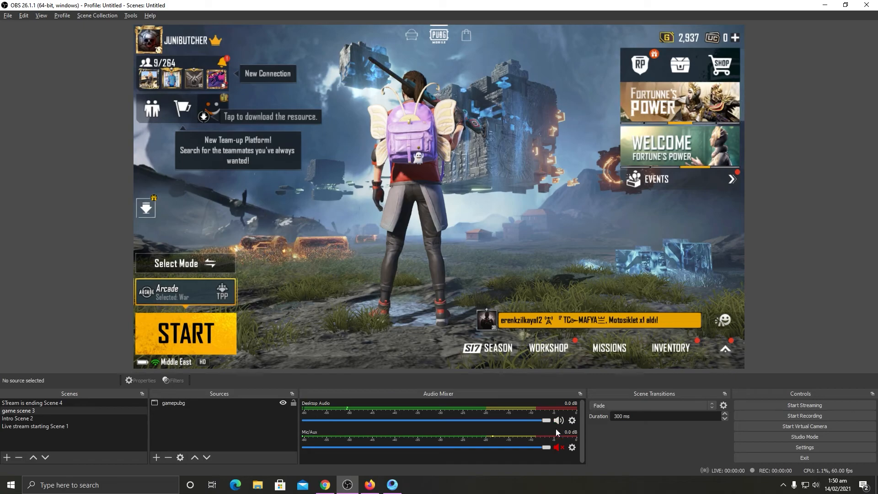
click(556, 441)
click(558, 421)
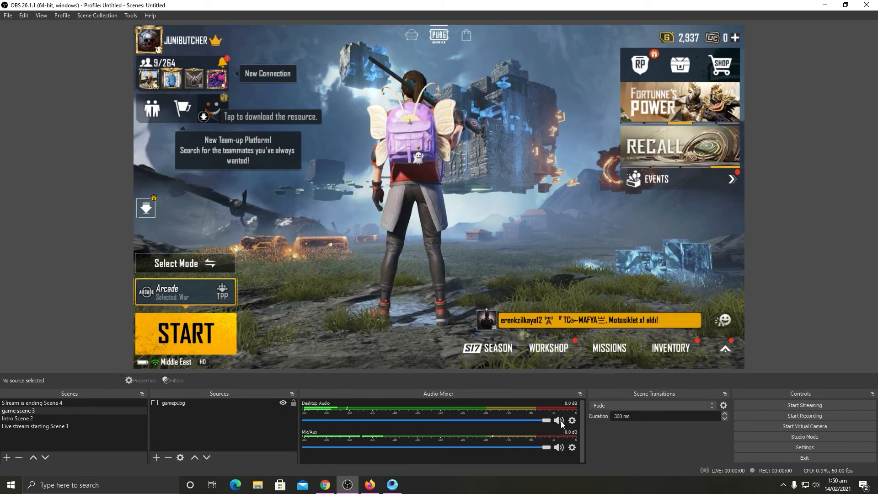
Switch through the ending, game and intro scenes to preview them, finishing on Live stream starting Scene 1
click(92, 425)
click(86, 407)
click(85, 403)
click(86, 412)
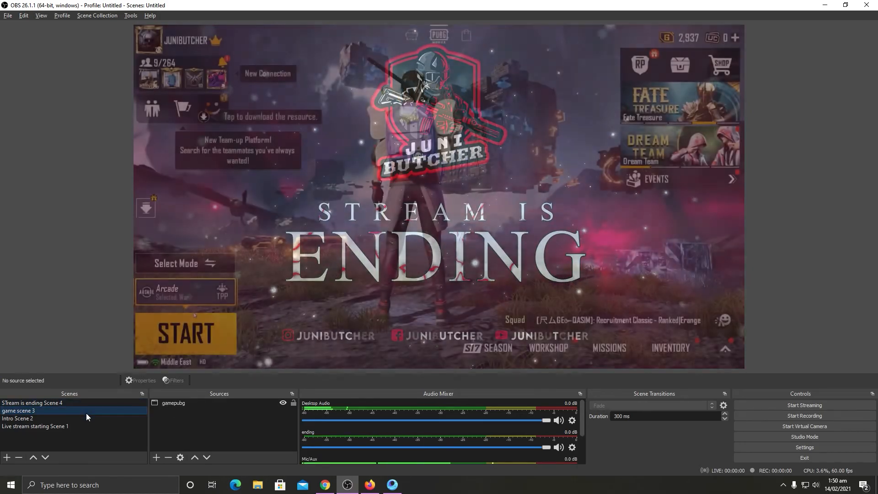
click(90, 419)
click(92, 425)
Arrange OBS Studio side by side with the YouTube Studio live streaming page and look over the page's stream details and settings
drag(472, 4, 1, 151)
click(609, 167)
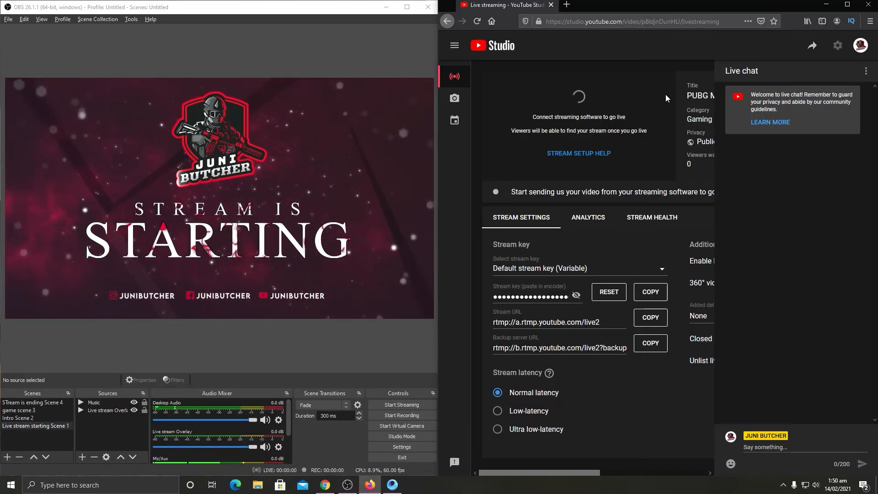
drag(553, 472, 682, 473)
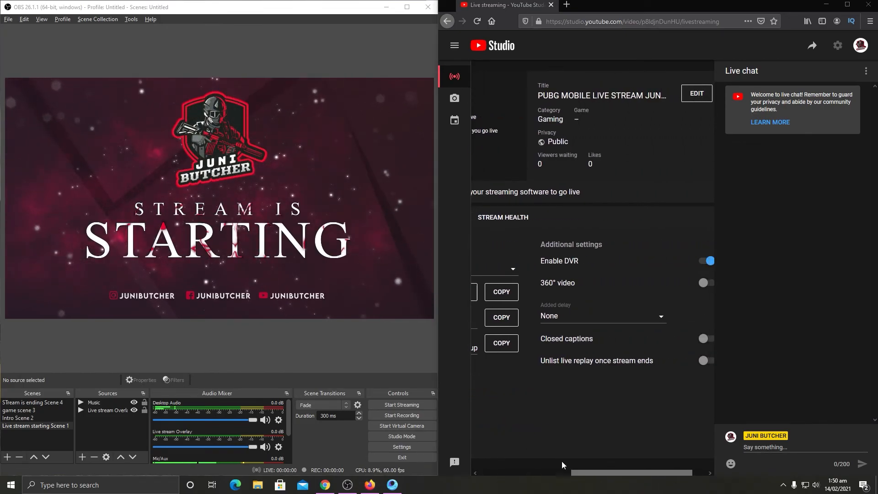
drag(625, 474, 535, 465)
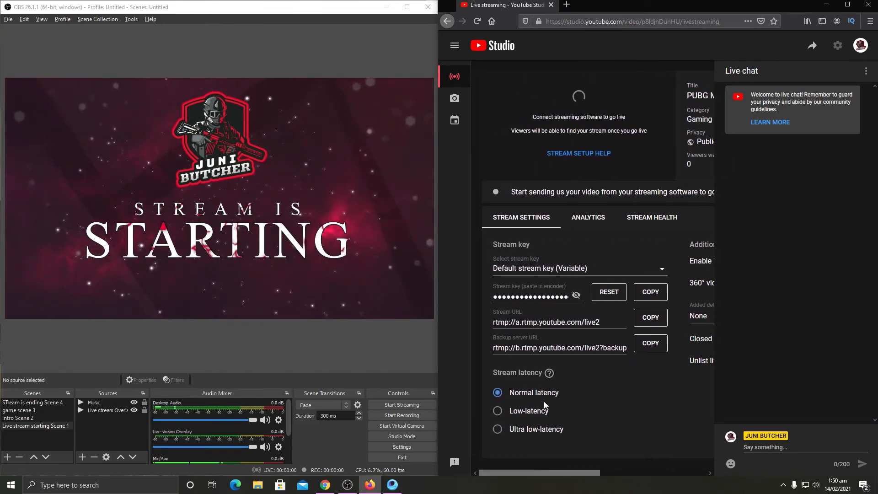
click(646, 136)
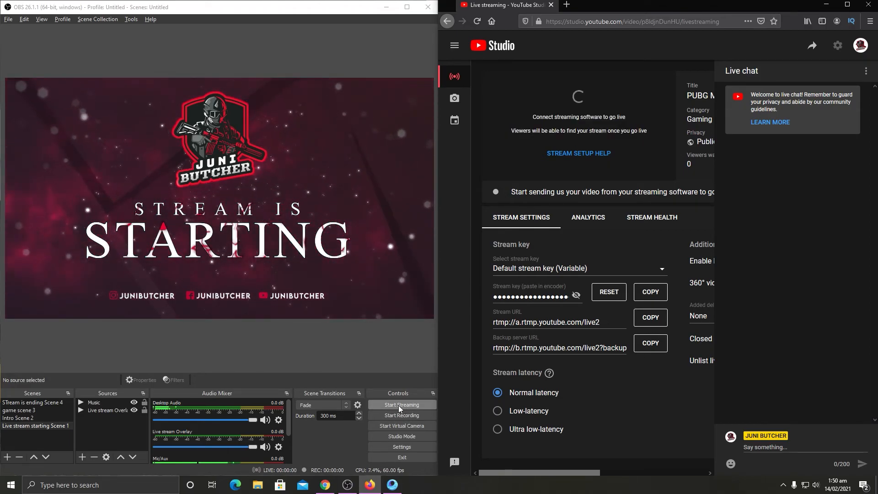
Start streaming from OBS to YouTube, and review the streaming bitrate in the output settings without changing anything
click(399, 406)
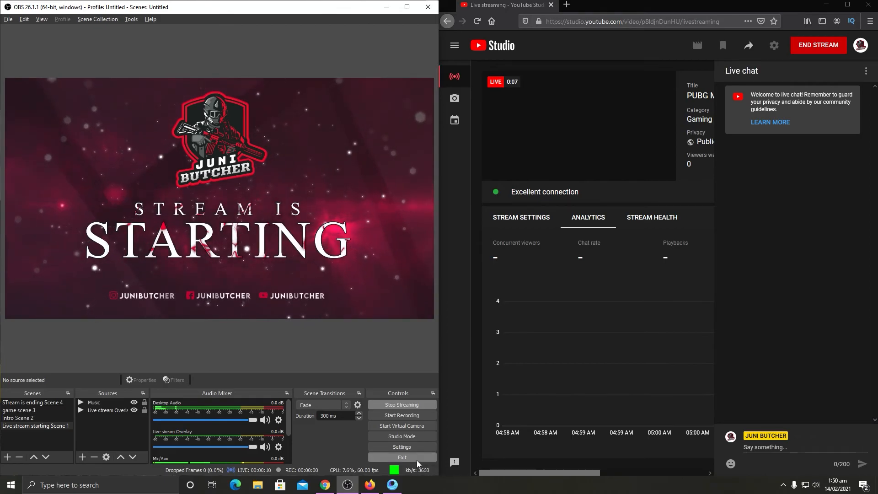
click(414, 447)
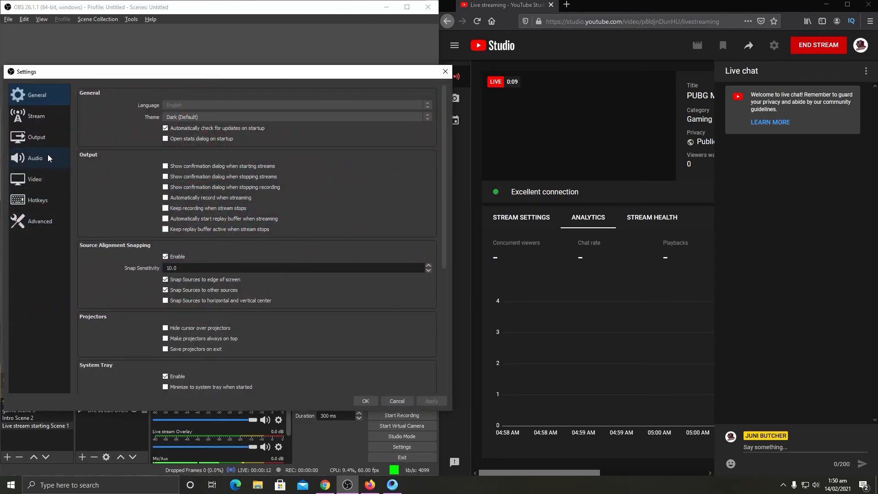
click(47, 144)
click(46, 157)
click(47, 141)
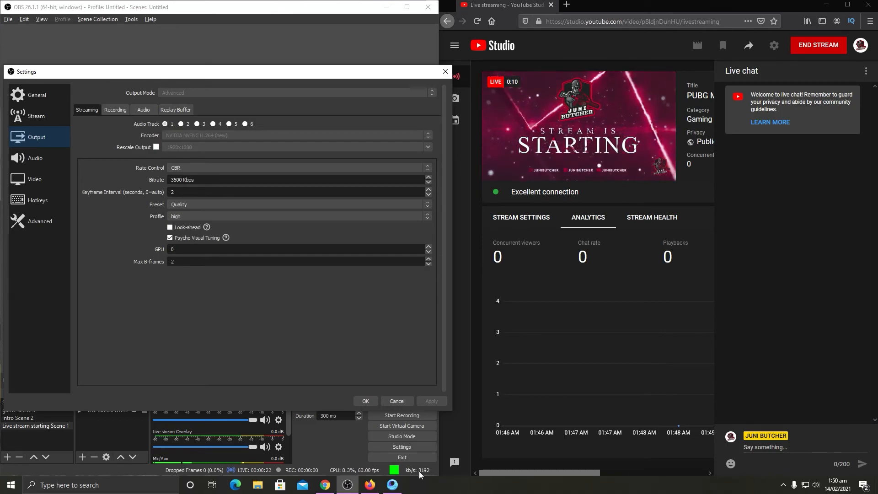
click(402, 399)
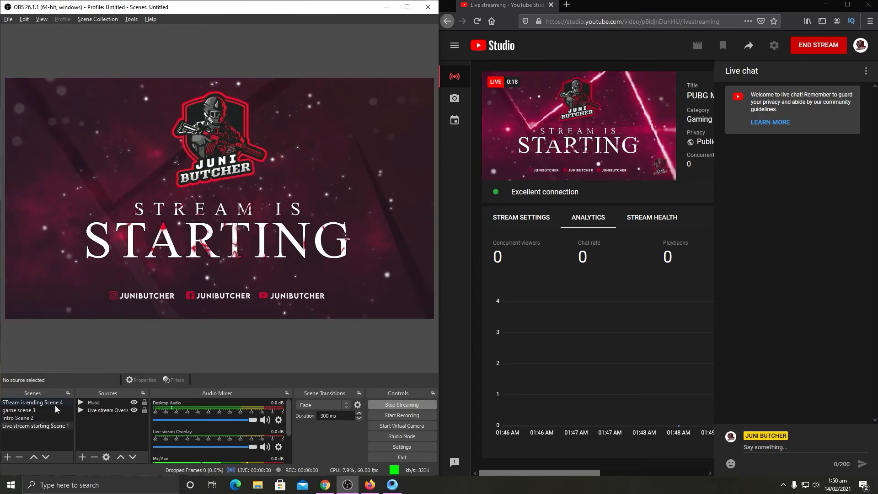
Switch the live output to Intro Scene 2 and on to game scene 3, checking YouTube Studio's stream latency setting and delayed preview
click(32, 419)
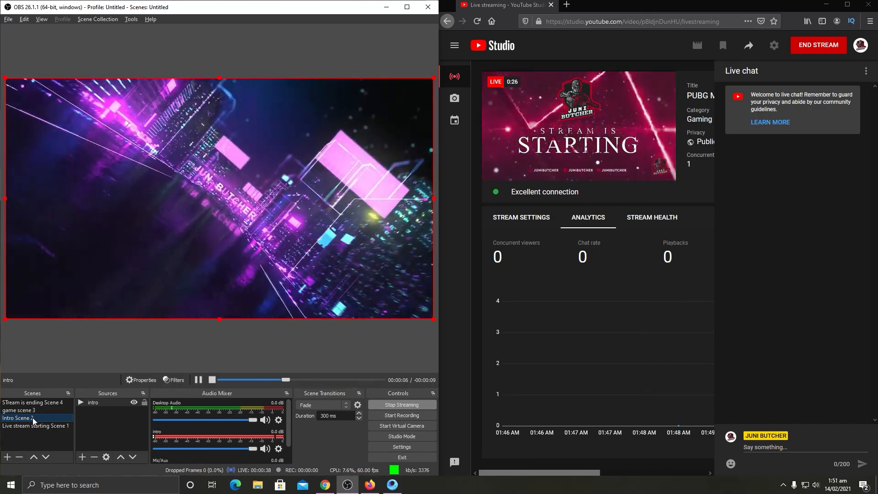
mouse_move(583, 124)
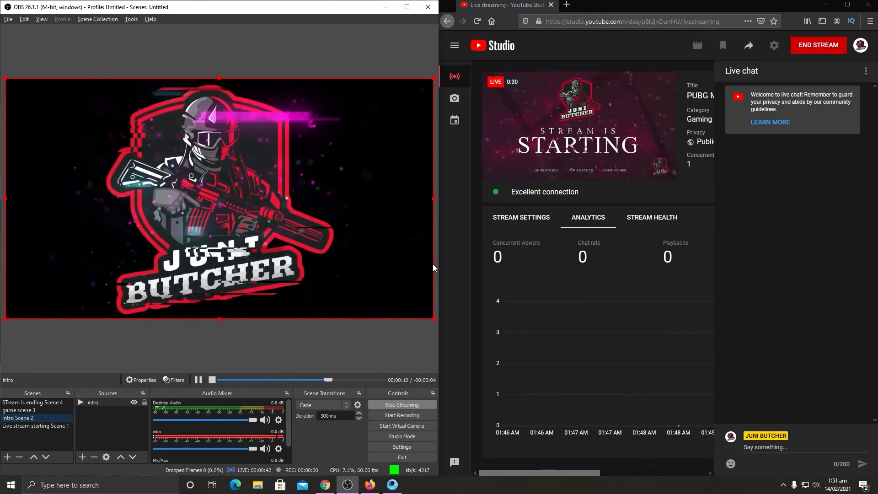
click(34, 409)
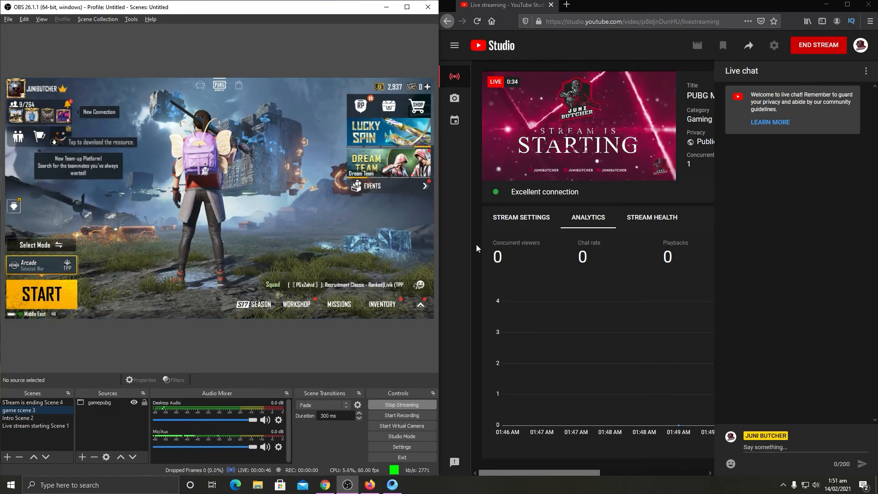
mouse_move(567, 139)
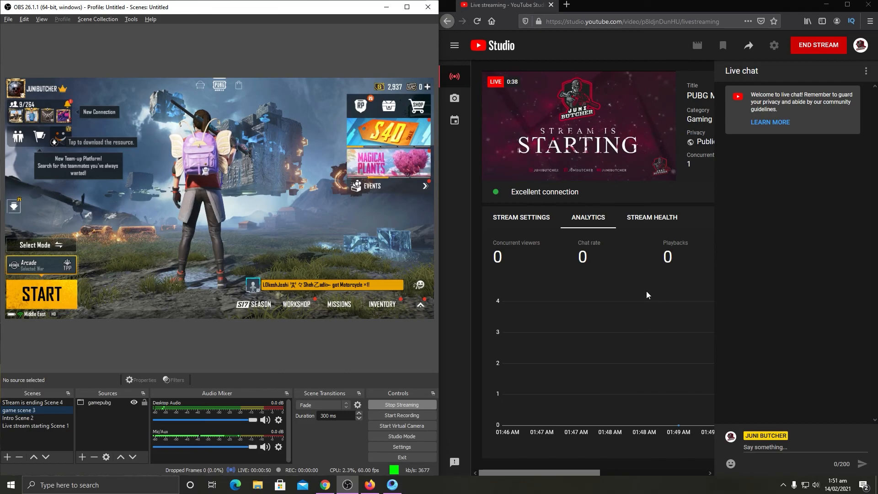
click(521, 217)
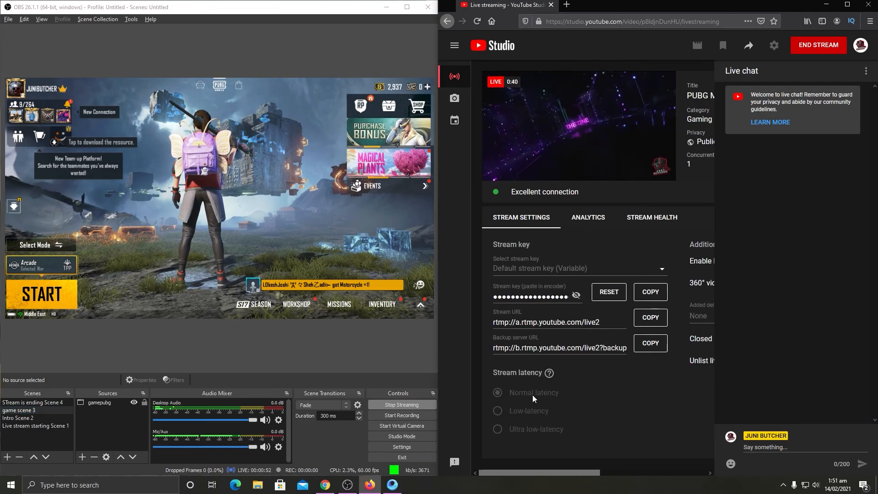
mouse_move(593, 124)
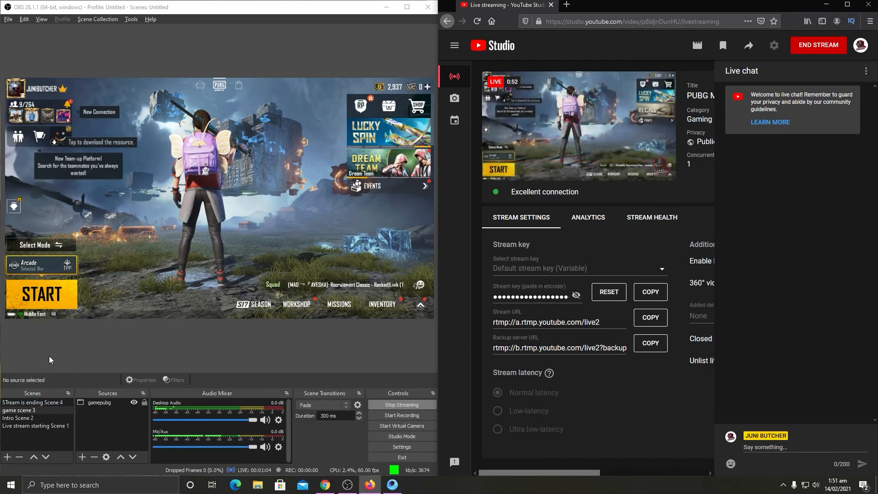
Show STream is ending Scene 4 live, return to game scene 3, and switch to the PUBG Mobile window and back to OBS Studio
click(29, 402)
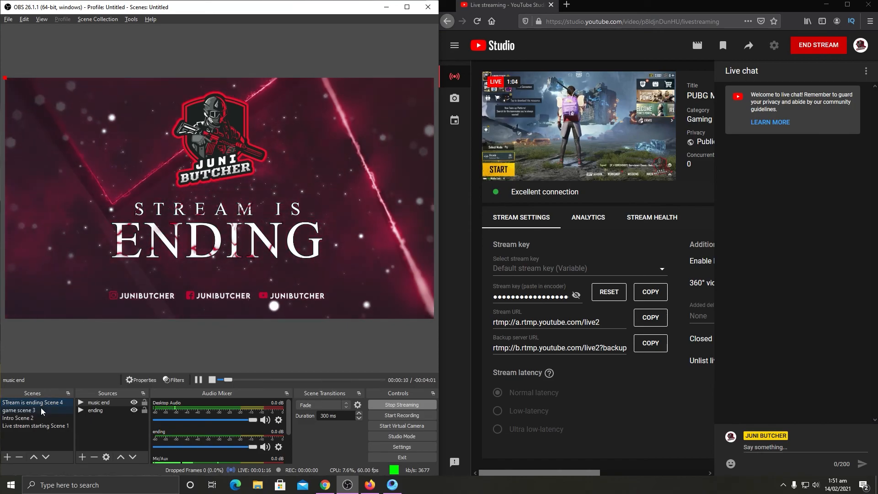
click(40, 410)
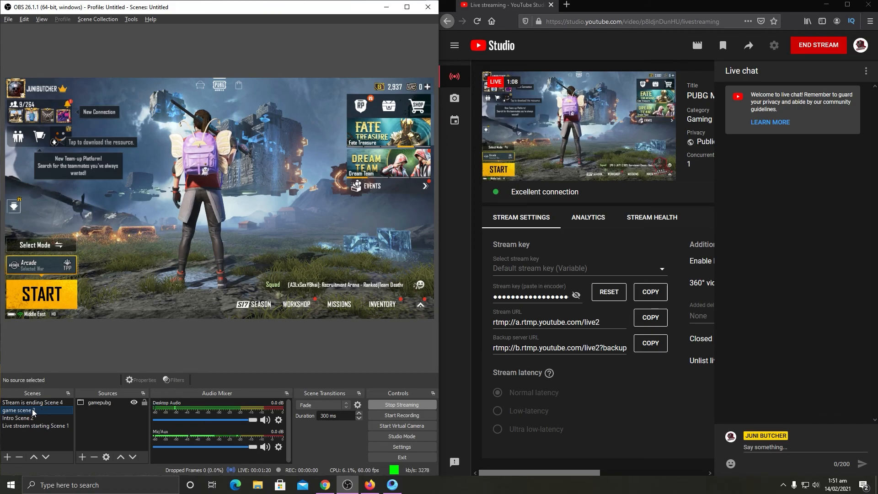
click(387, 487)
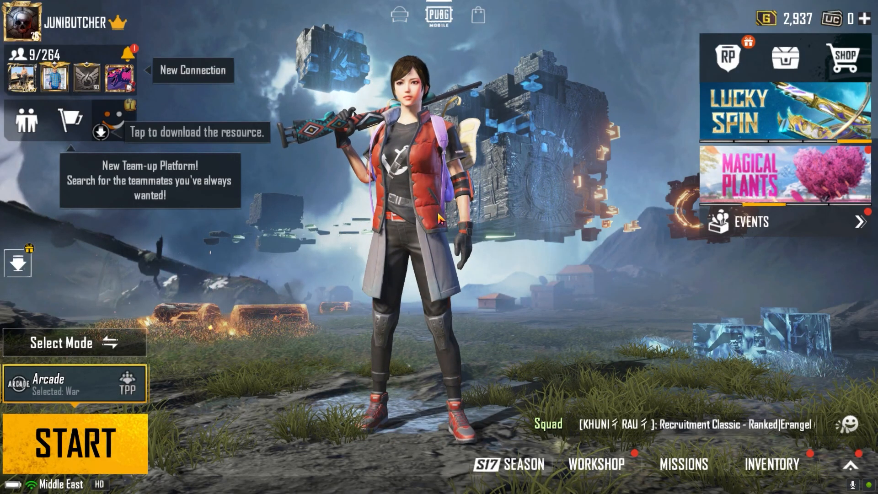
key(alt+Tab)
click(439, 247)
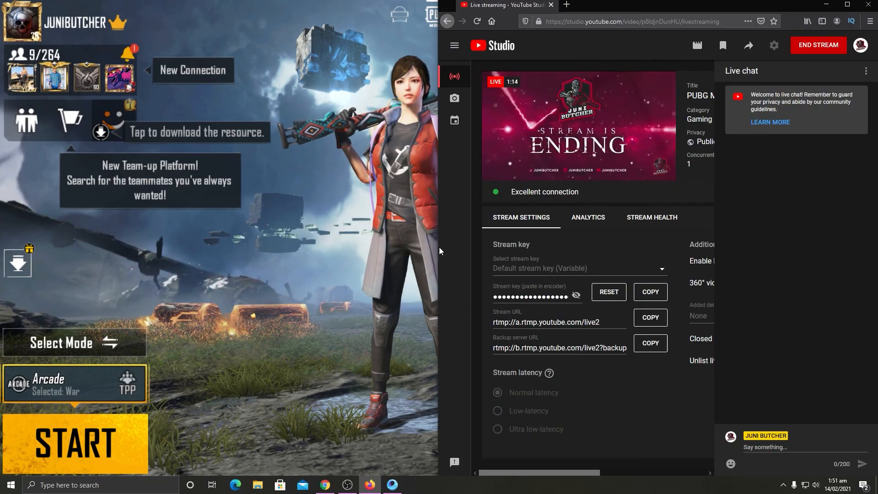
key(alt+Tab)
click(439, 247)
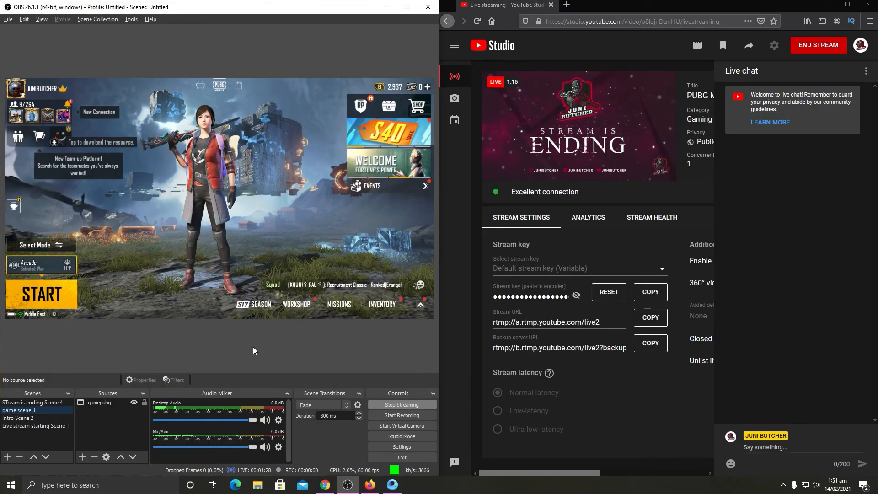
Alternate the live output between the ending and game scenes, finishing on STream is ending Scene 4, and view the stream analytics in YouTube Studio
click(60, 404)
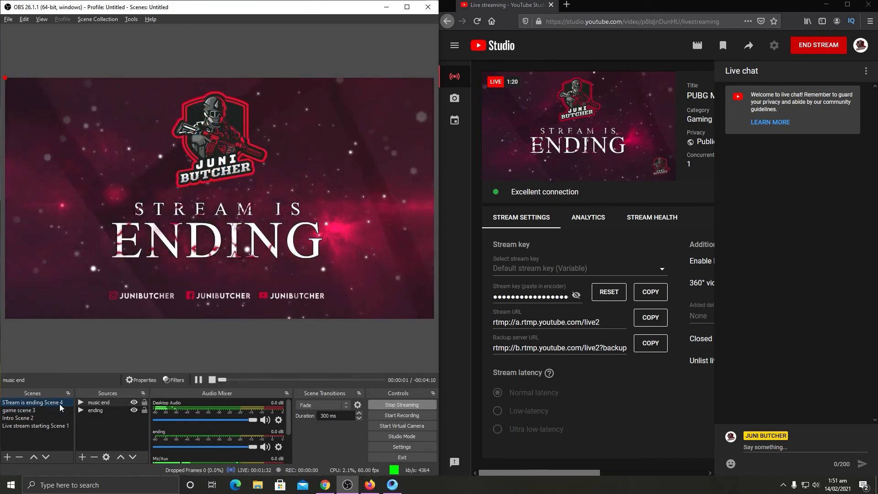
click(43, 417)
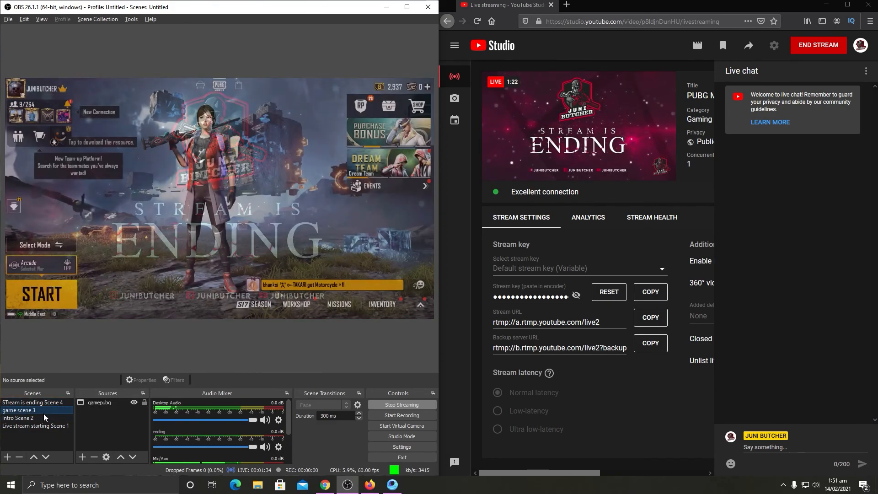
click(50, 403)
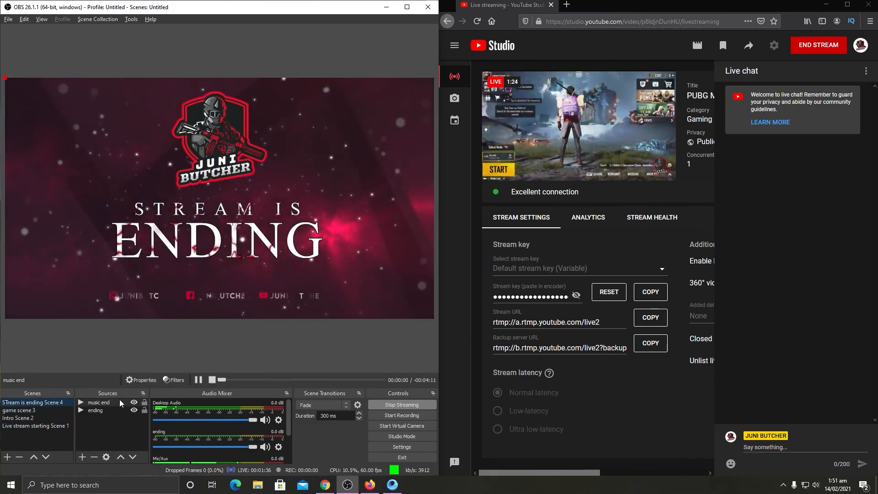
click(134, 403)
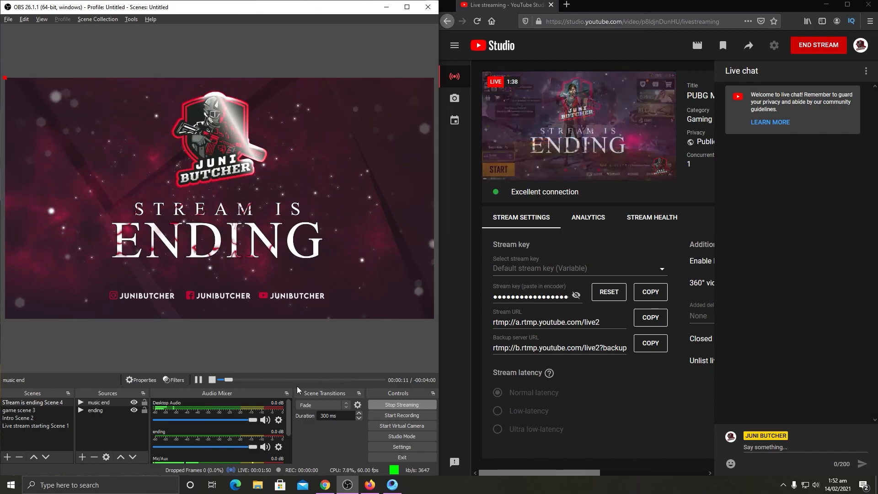
click(590, 218)
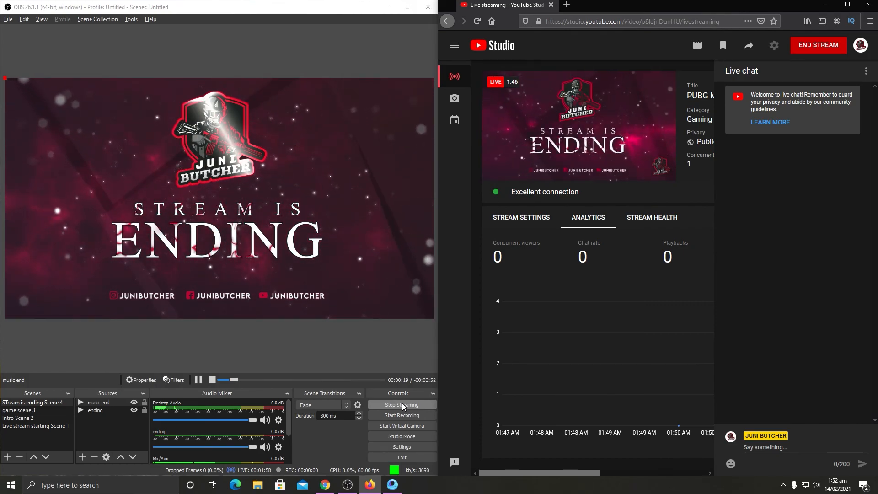
Stop streaming in OBS Studio and end the live stream in YouTube Studio, confirming the end
click(402, 405)
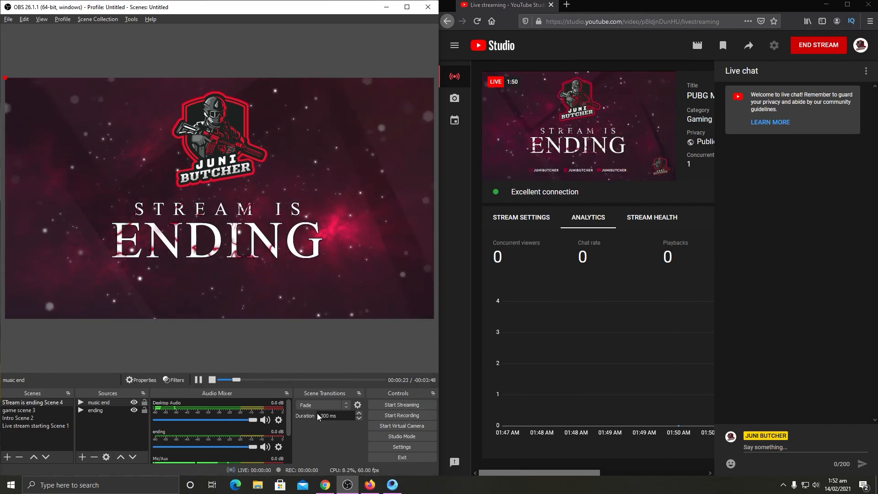
click(817, 45)
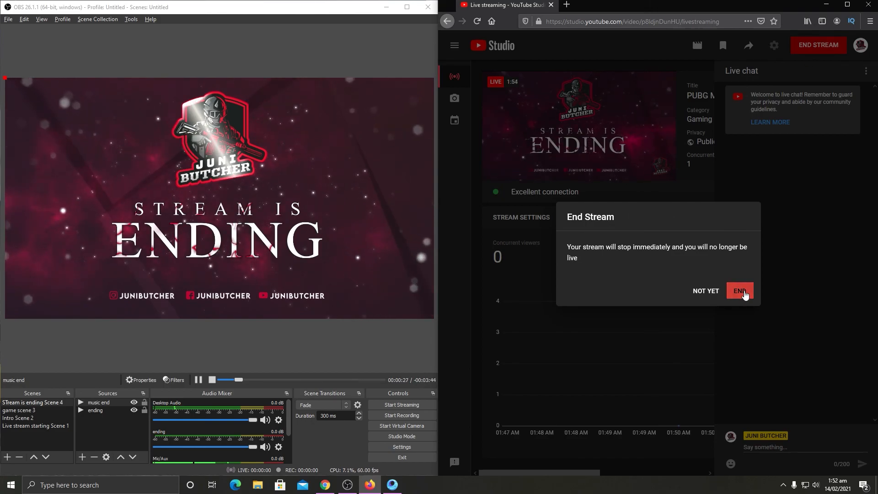
click(742, 291)
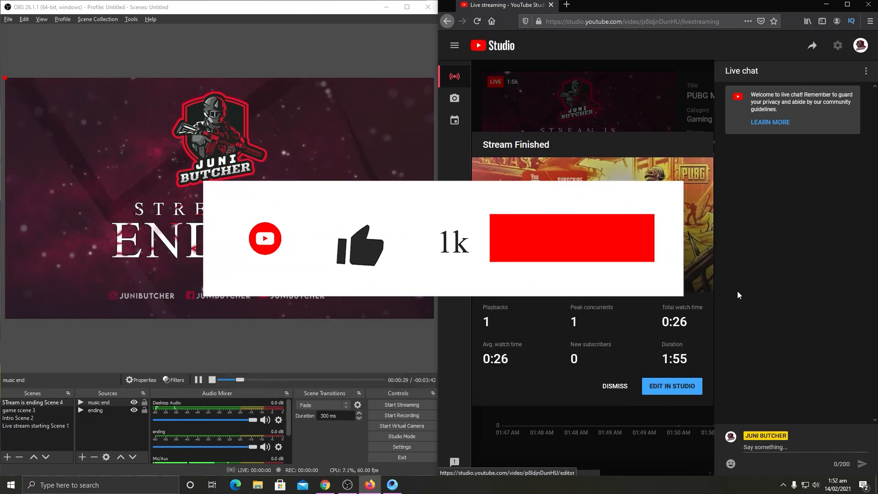